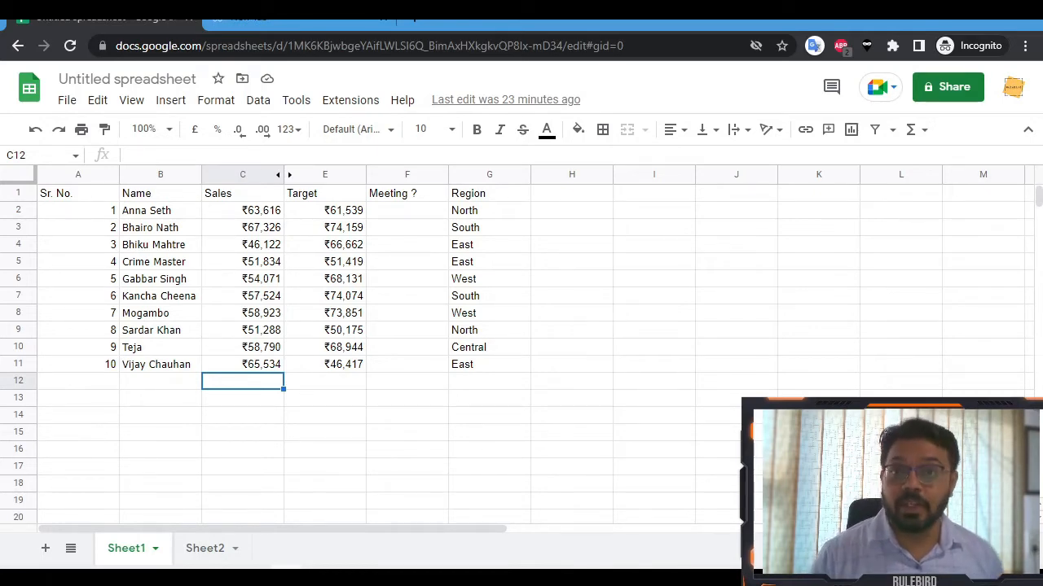
# Create a new blank spreadsheet from sheets.new in a new browser tab.
pyautogui.click(326, 23)
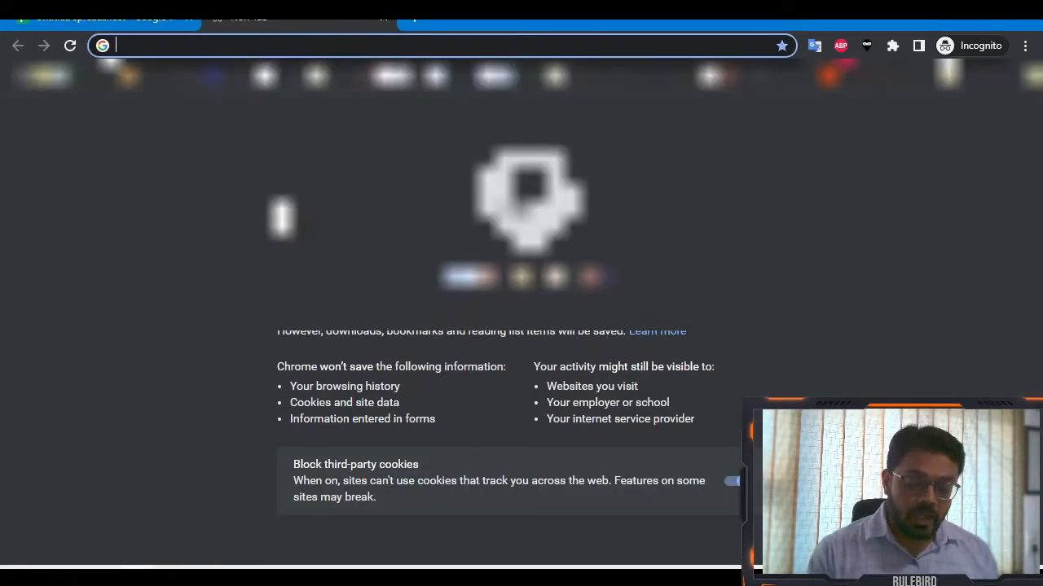
pyautogui.write('sheet')
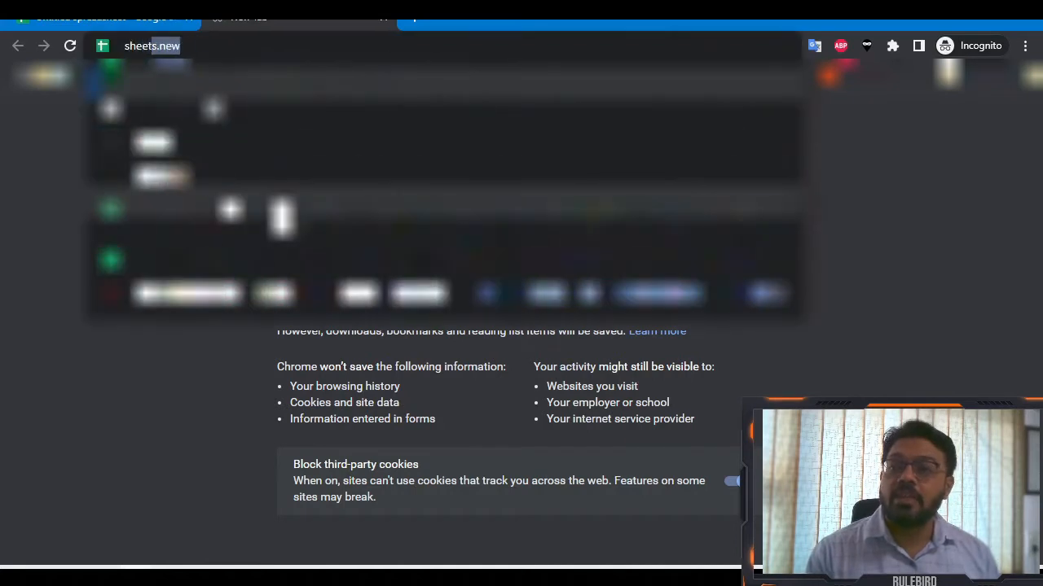
pyautogui.press('Return')
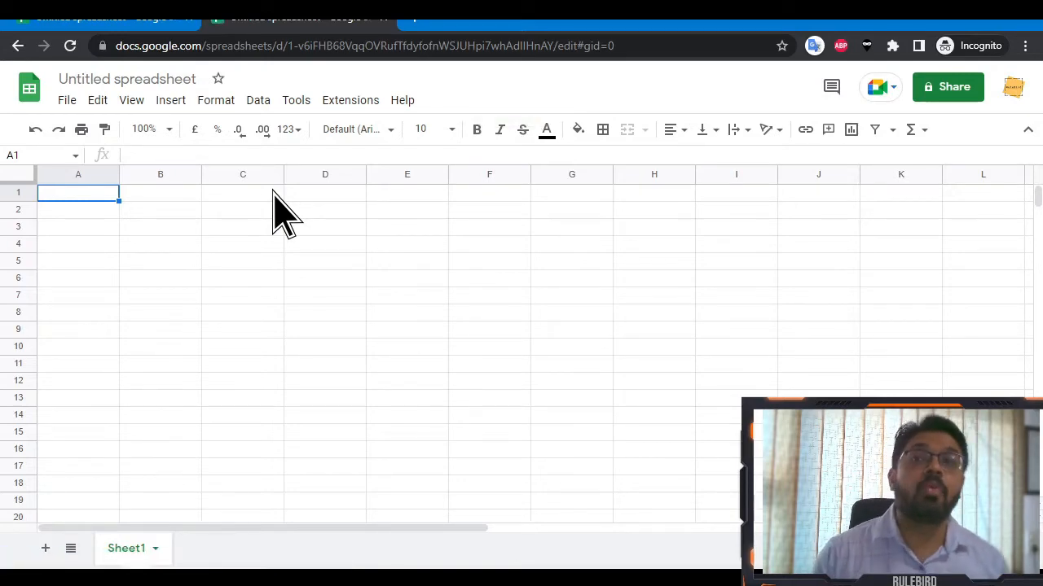
# Rename the new spreadsheet to 'Test'.
pyautogui.click(118, 81)
pyautogui.write('Test')
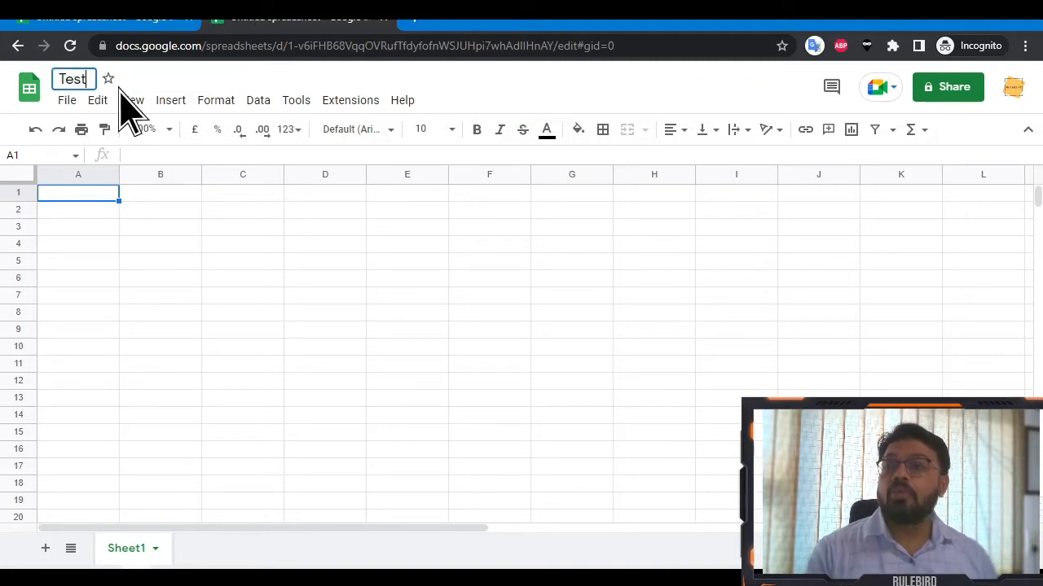
pyautogui.press('Return')
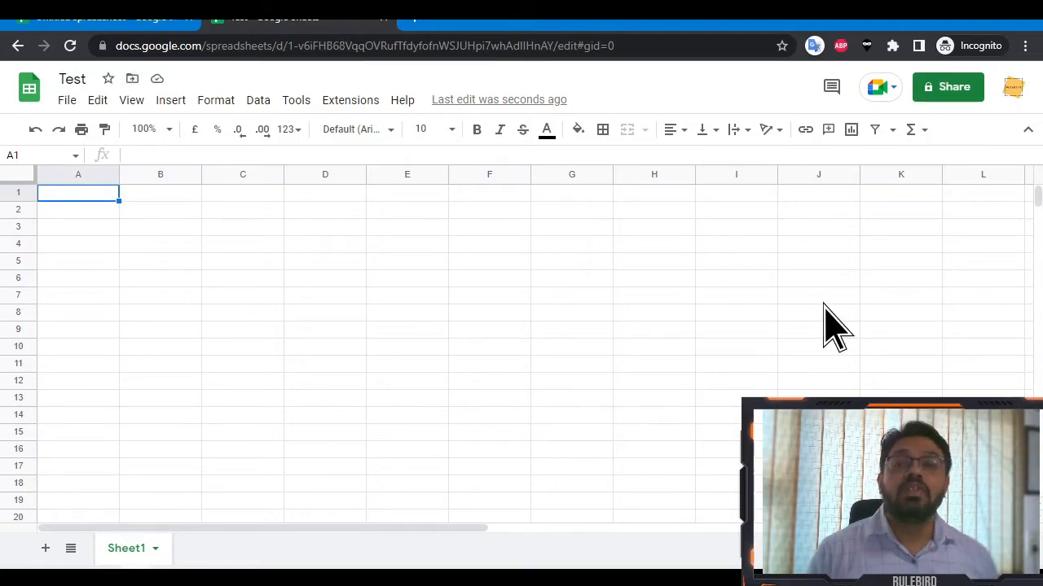
# Change the Test spreadsheet's link access from Restricted to Anyone with the link as Viewer.
pyautogui.click(950, 96)
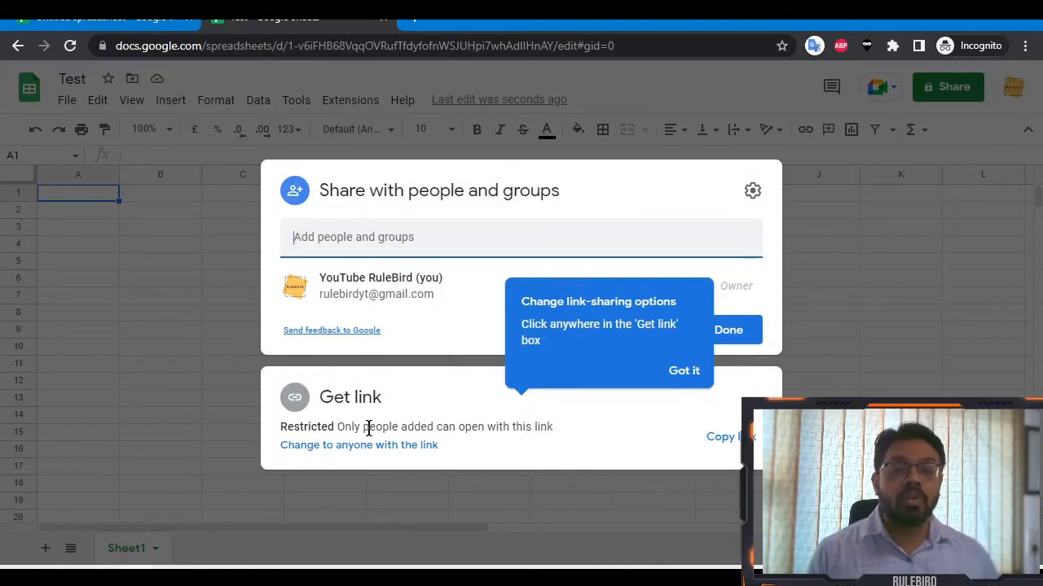
pyautogui.click(569, 391)
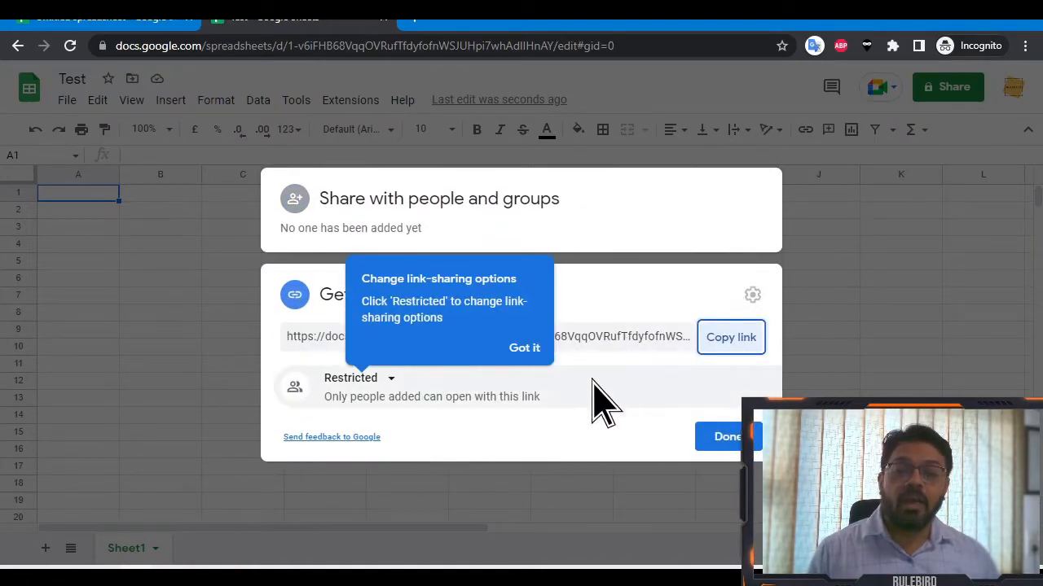
pyautogui.click(359, 386)
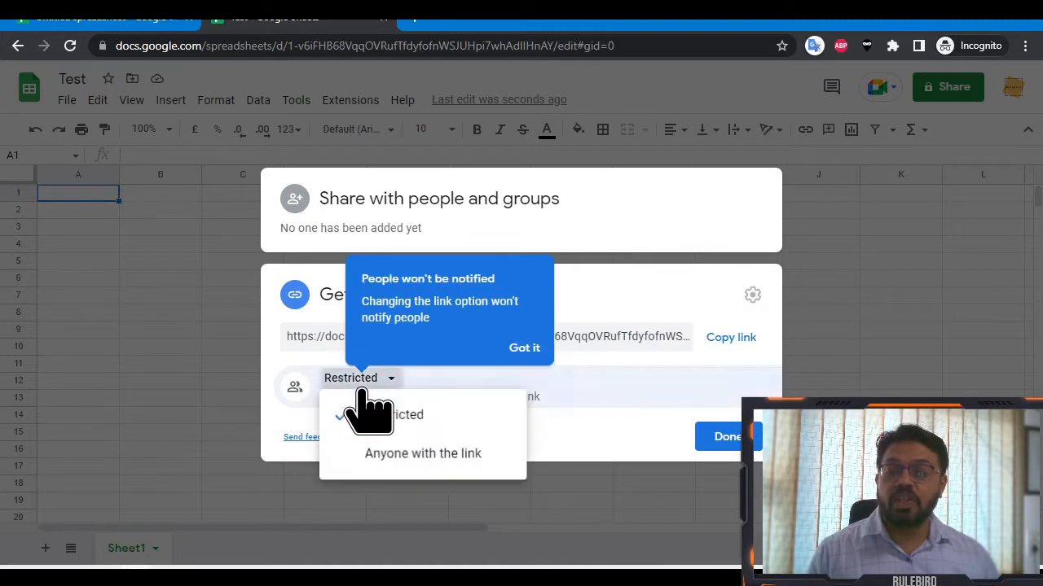
pyautogui.click(432, 463)
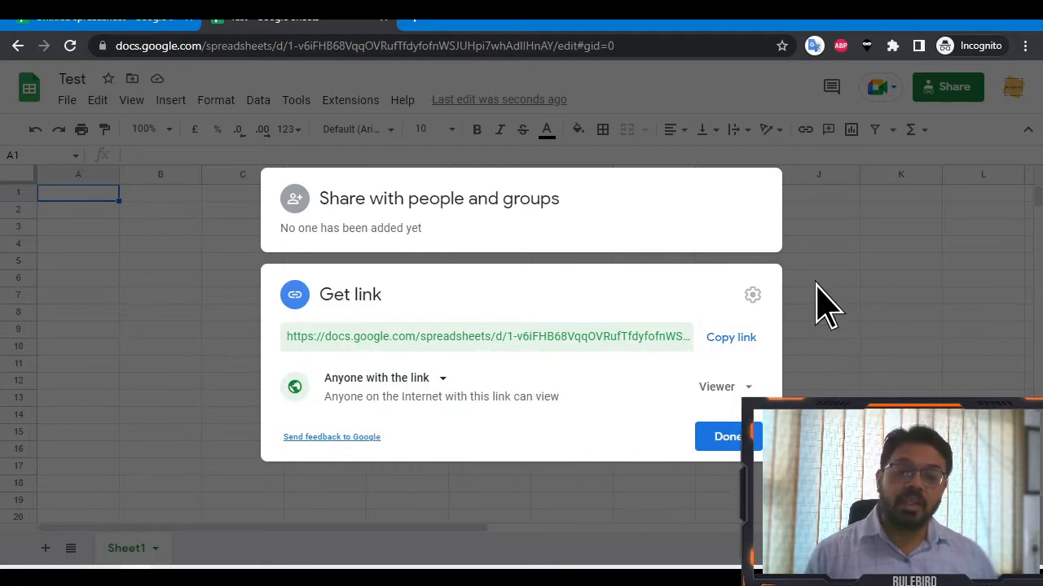
pyautogui.click(774, 377)
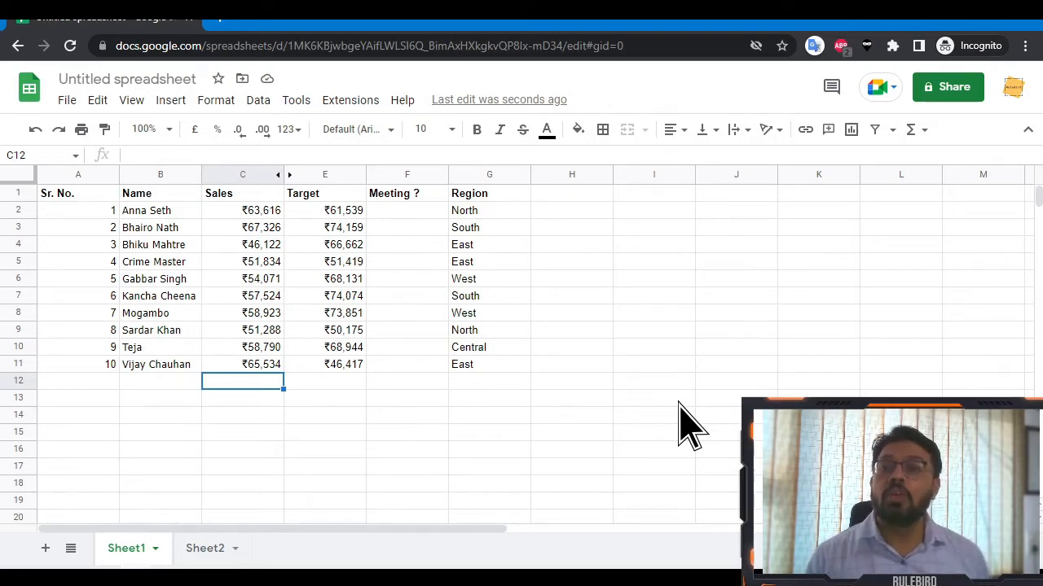
# Enter =SPARKLINE(C2:C11) in C12 to chart the Sales values.
pyautogui.write('=spar')
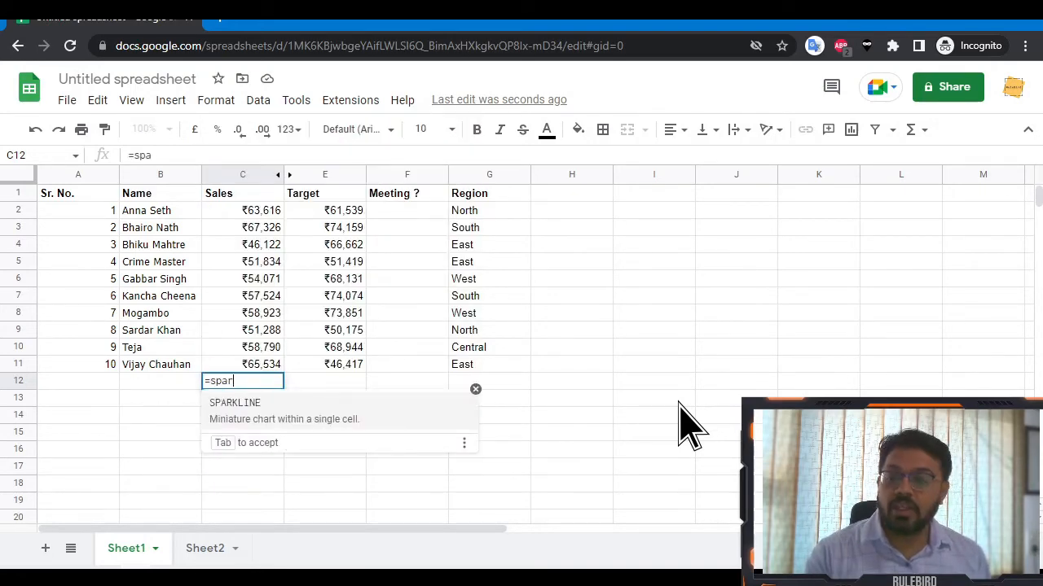
pyautogui.press('Tab')
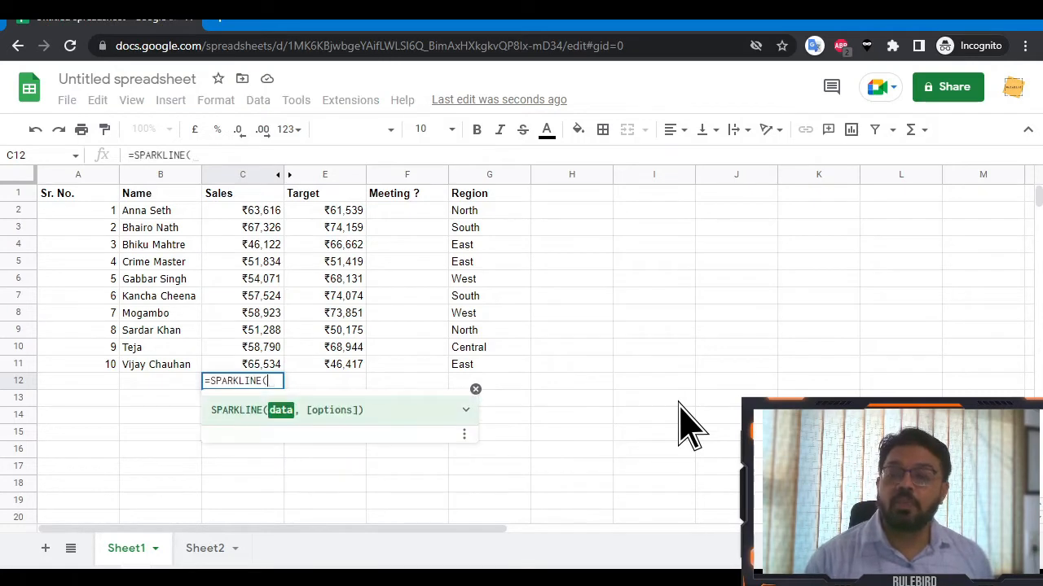
pyautogui.press('Up')
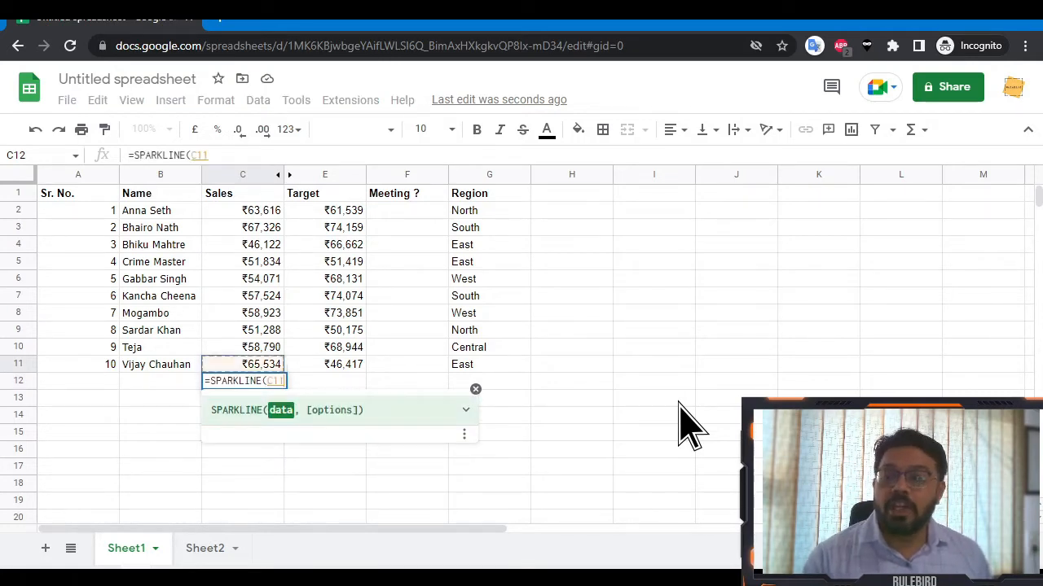
pyautogui.hotkey('ctrl', 'shift', 'Up')
pyautogui.hotkey('shift', 'Down')
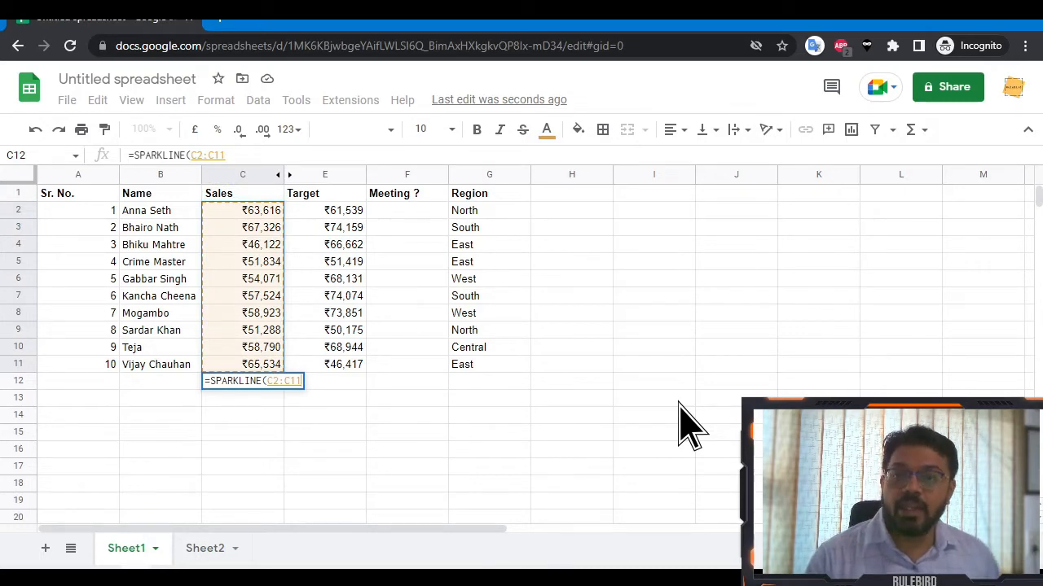
pyautogui.press('Return')
pyautogui.press('Up')
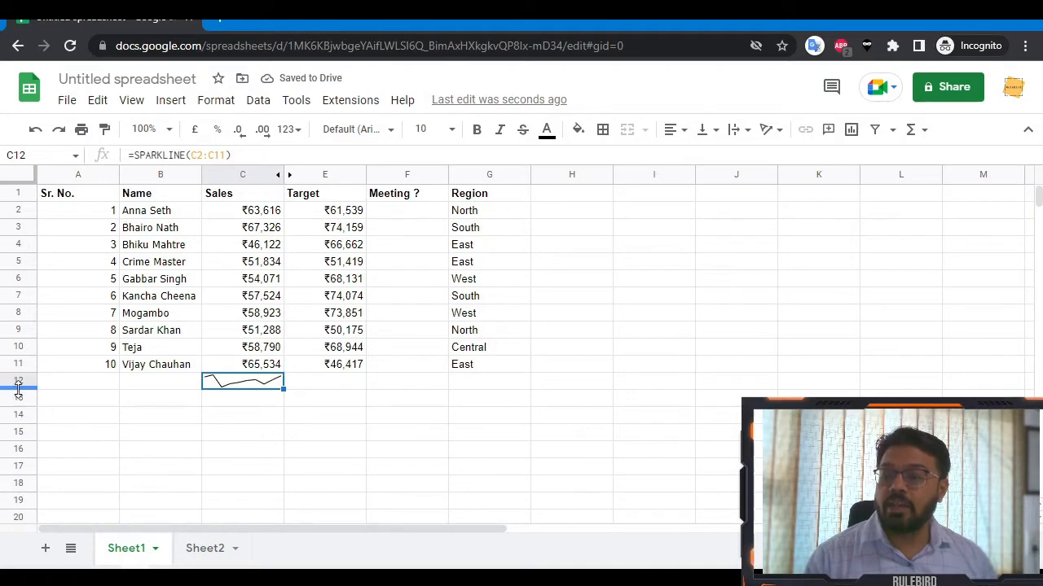
# Enlarge row 12 and column C, copy the sparkline to E12, and widen column E.
pyautogui.moveTo(22, 390); pyautogui.dragTo(36, 421)
pyautogui.moveTo(288, 175); pyautogui.dragTo(337, 175)
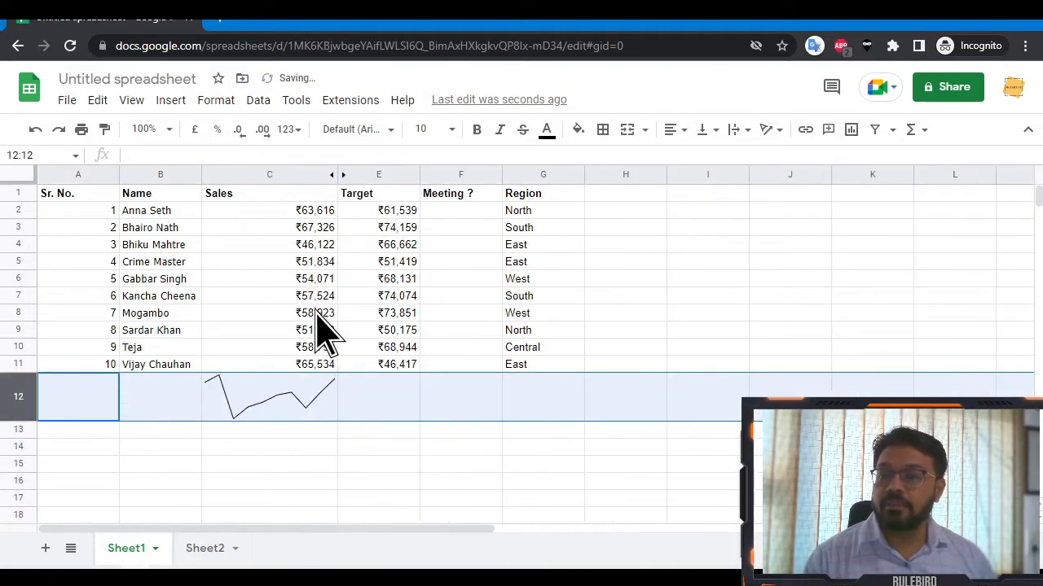
pyautogui.click(371, 411)
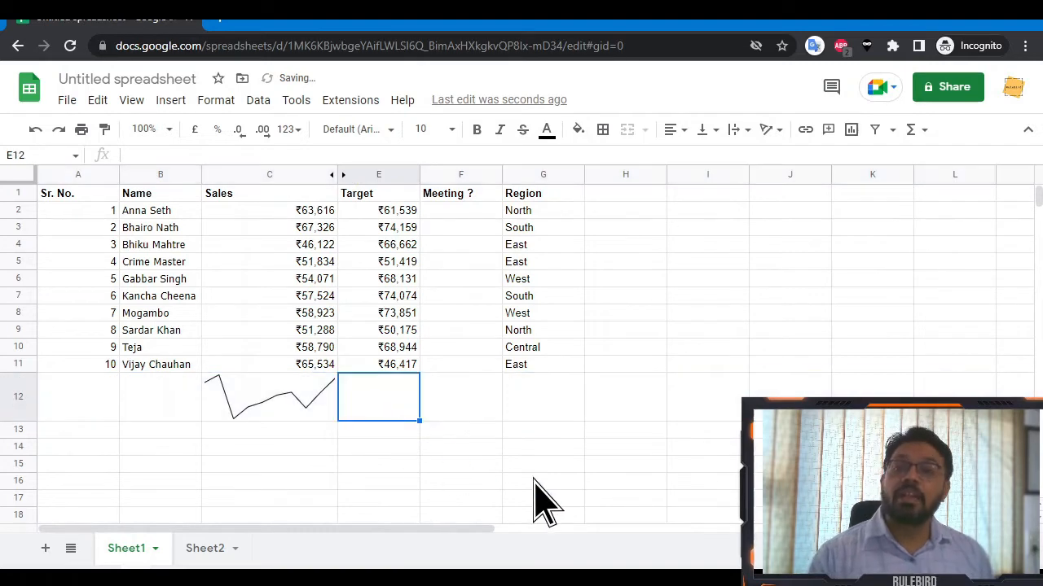
pyautogui.press('Left')
pyautogui.hotkey('ctrl', 'c')
pyautogui.press('Right')
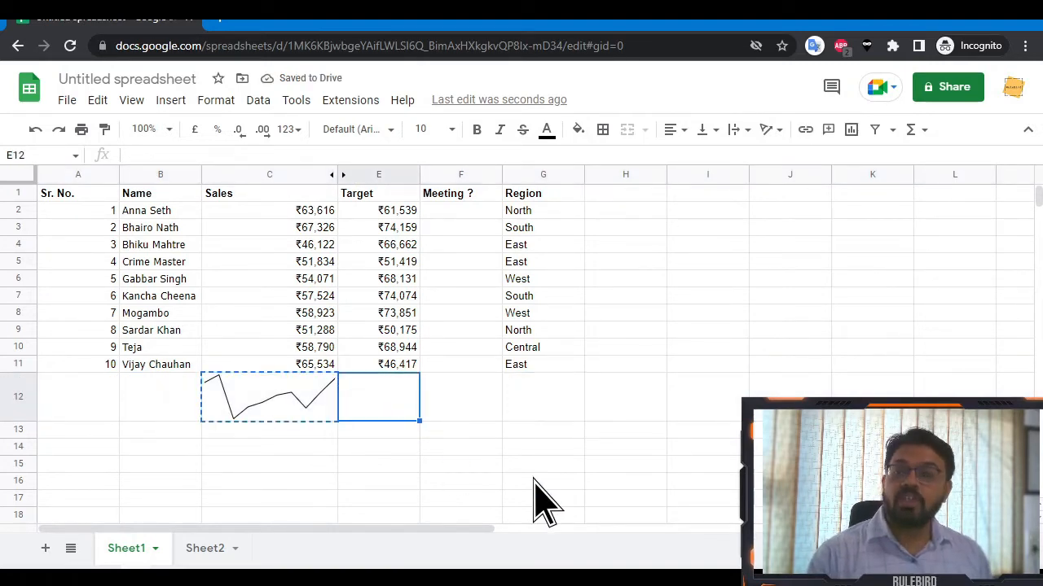
pyautogui.hotkey('ctrl', 'v')
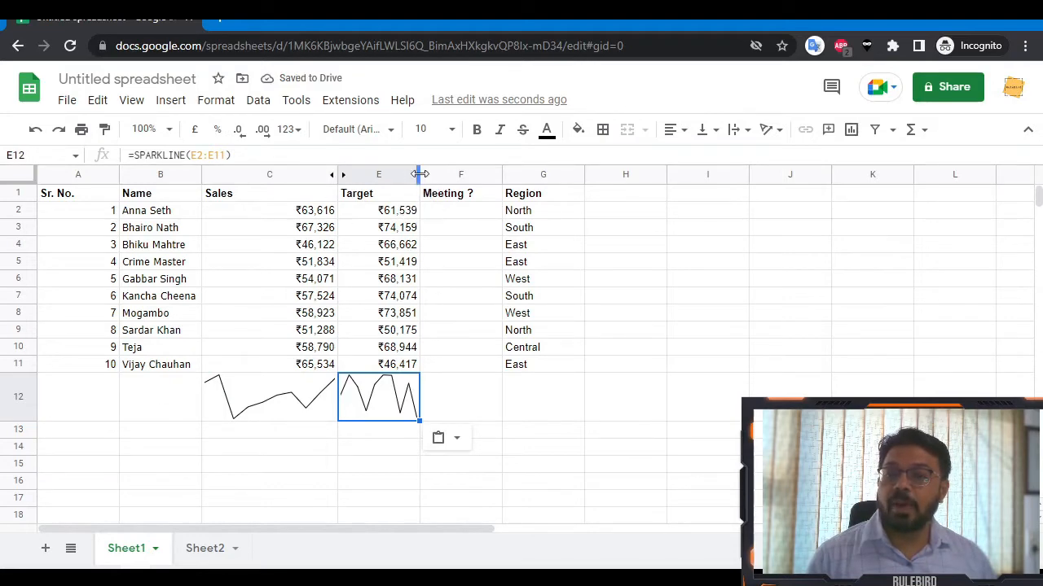
pyautogui.moveTo(420, 175); pyautogui.dragTo(466, 178)
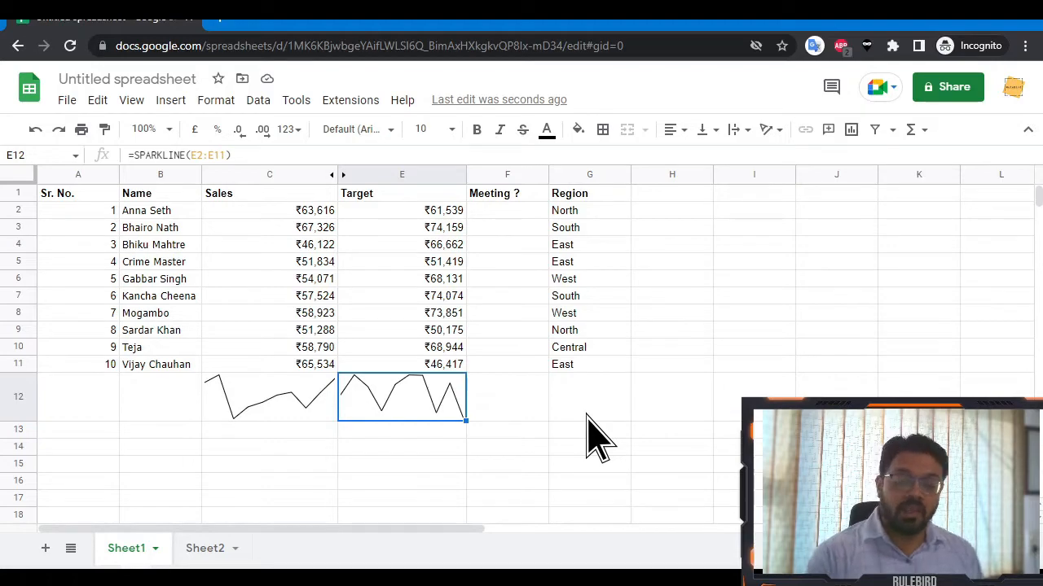
pyautogui.press('F2')
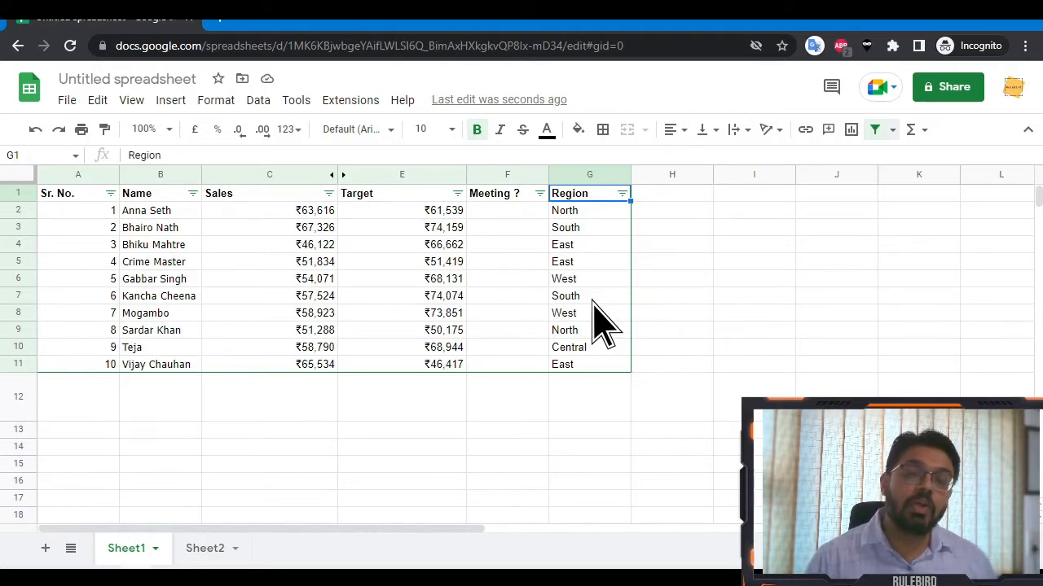
pyautogui.click(622, 193)
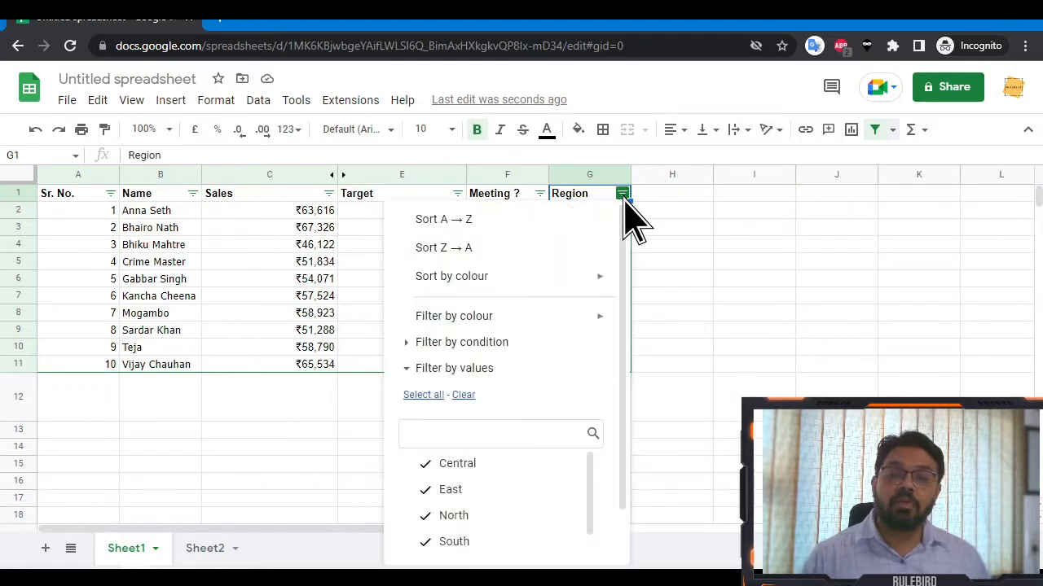
pyautogui.click(447, 466)
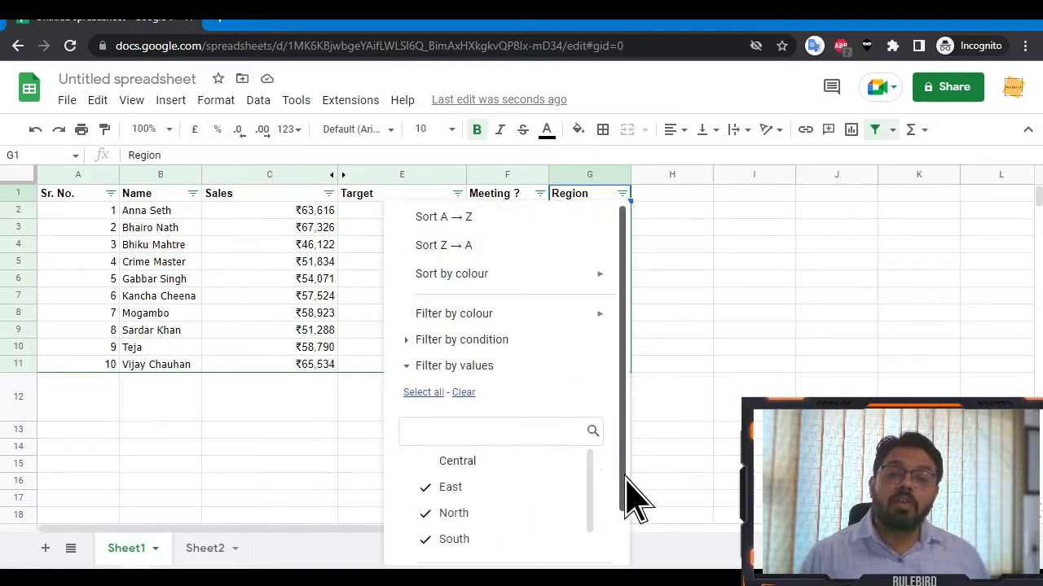
pyautogui.scroll(-2, 624, 477)
pyautogui.click(573, 540)
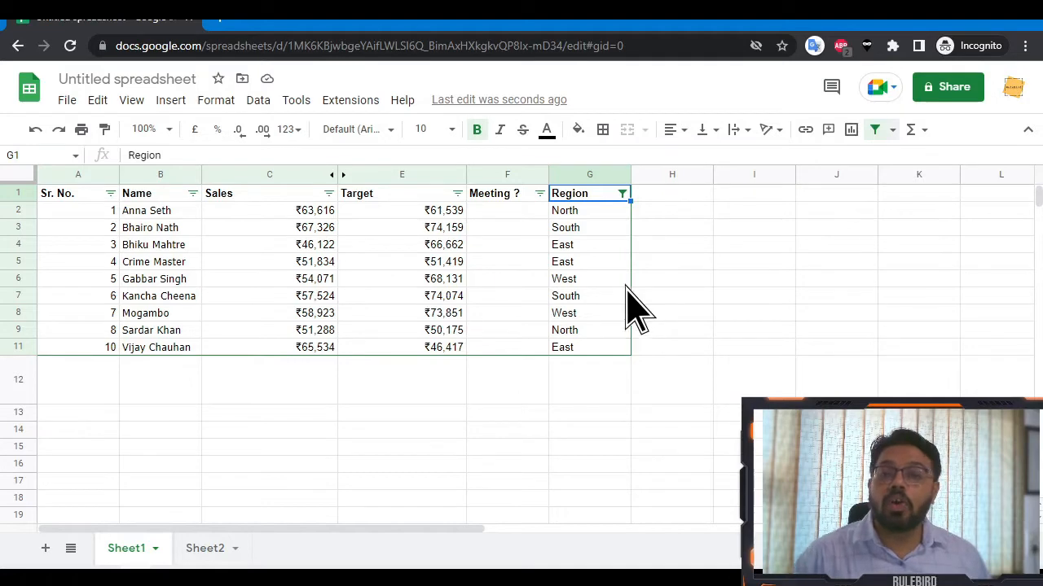
pyautogui.click(622, 193)
pyautogui.scroll(-1, 592, 501)
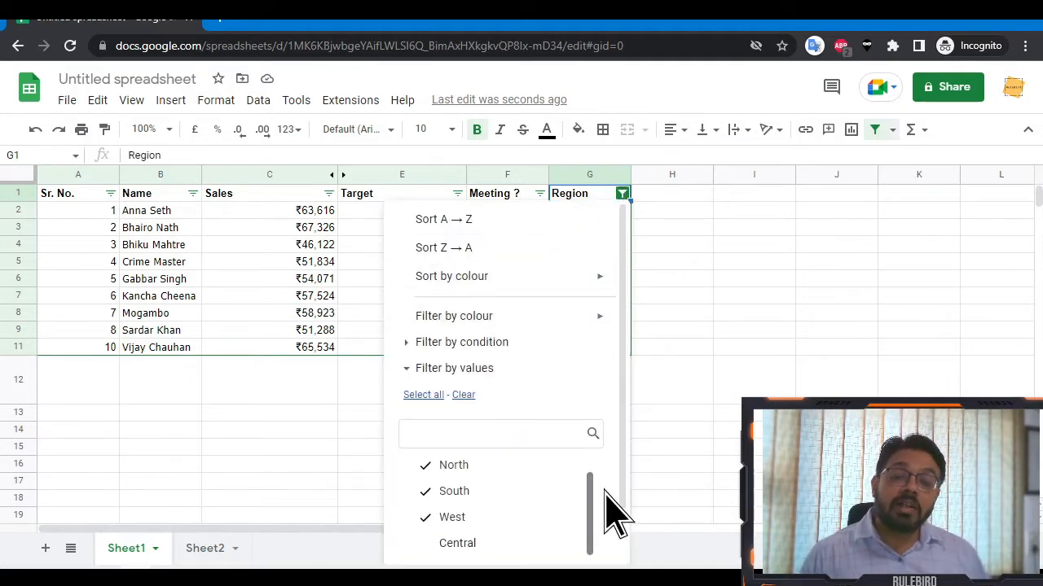
pyautogui.scroll(-2, 589, 450)
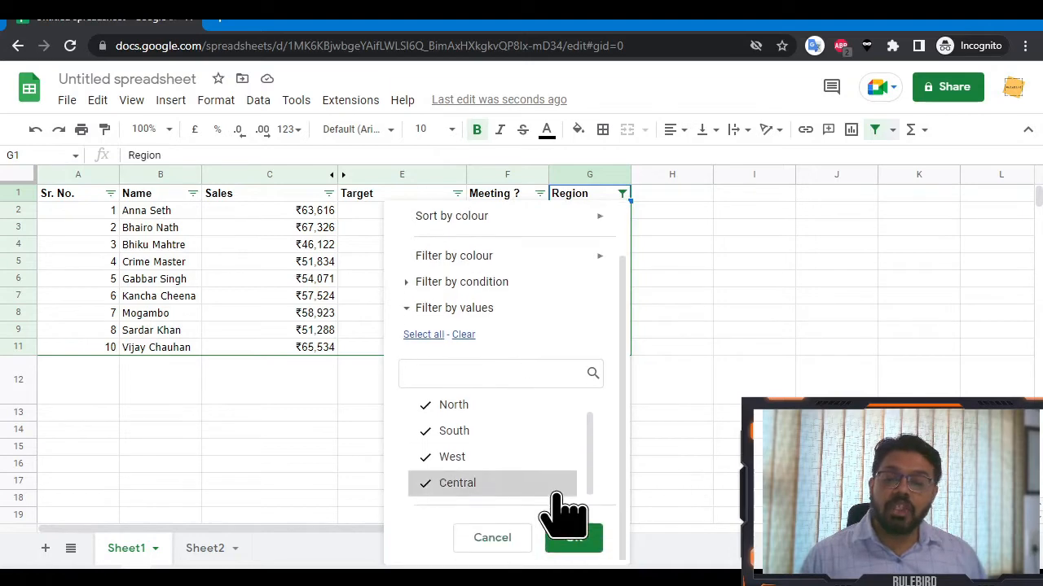
pyautogui.click(577, 539)
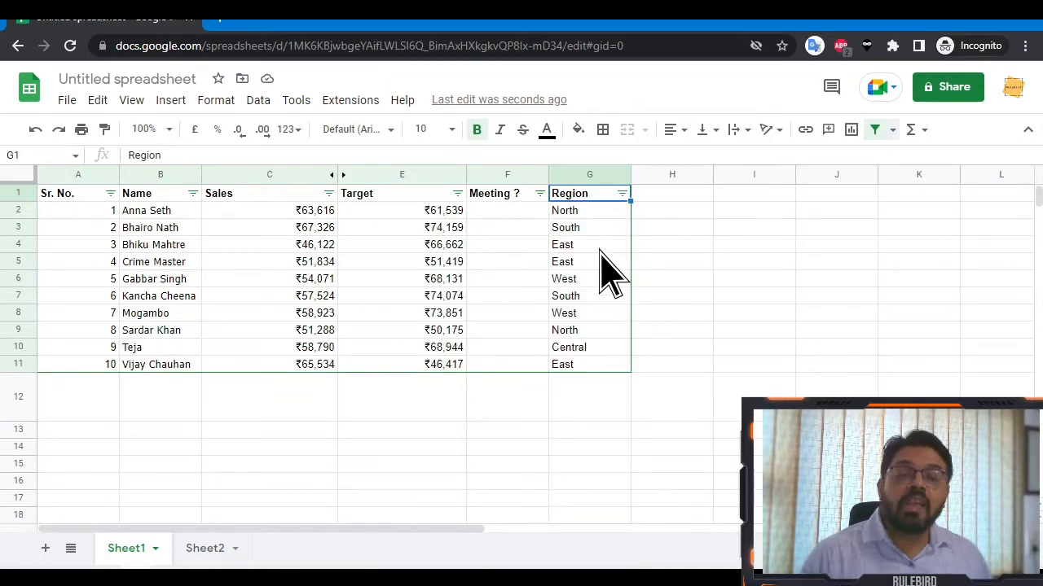
pyautogui.hotkey('ctrl', 'alt', 'shift', 'f')
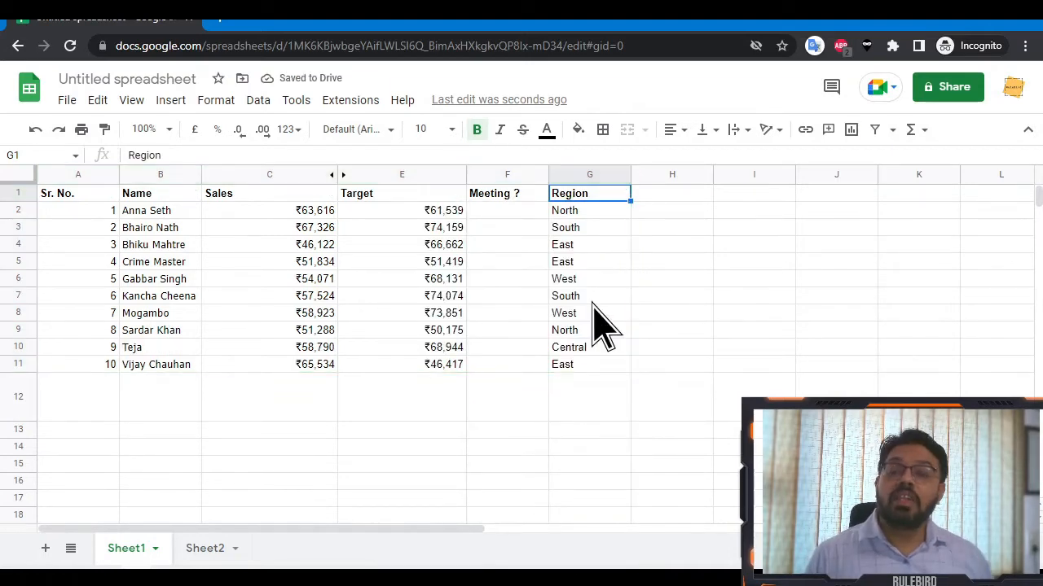
pyautogui.hotkey('ctrl', 'Home')
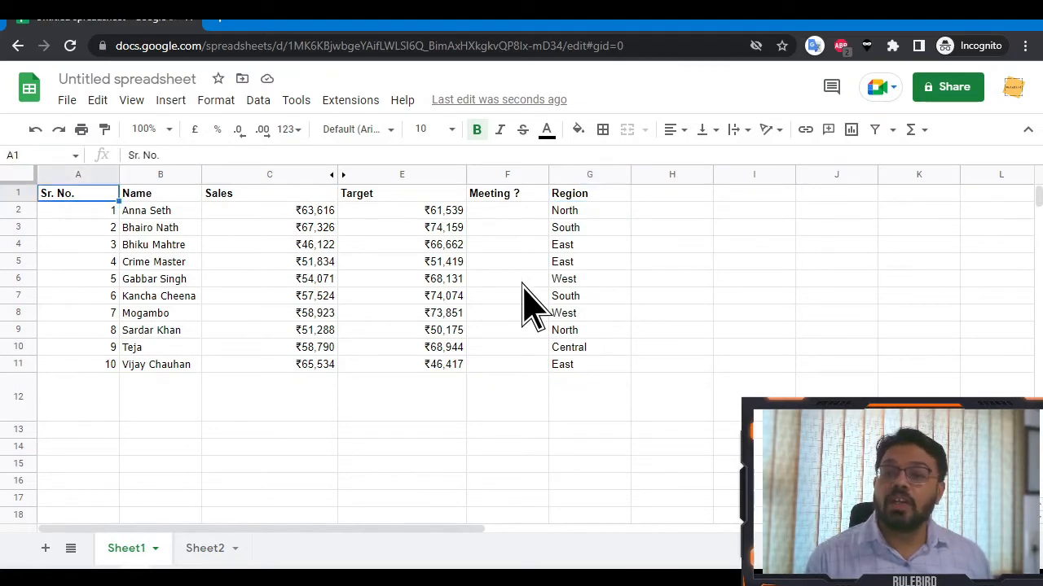
pyautogui.hotkey('ctrl', 'a')
# Create a new filter view over the sales table and name it 'Central'.
pyautogui.click(872, 314)
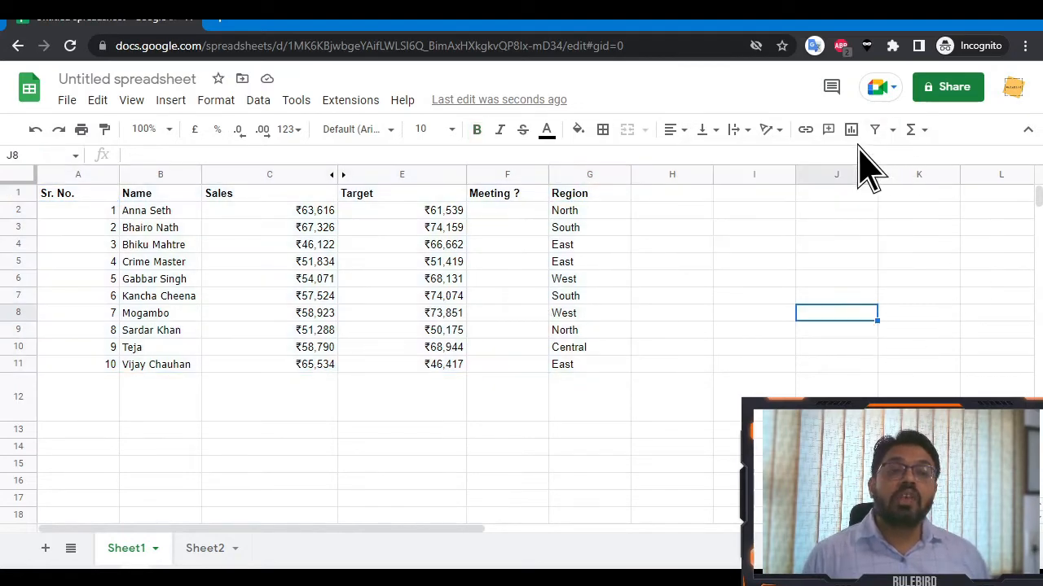
pyautogui.click(92, 196)
pyautogui.hotkey('ctrl', 'a')
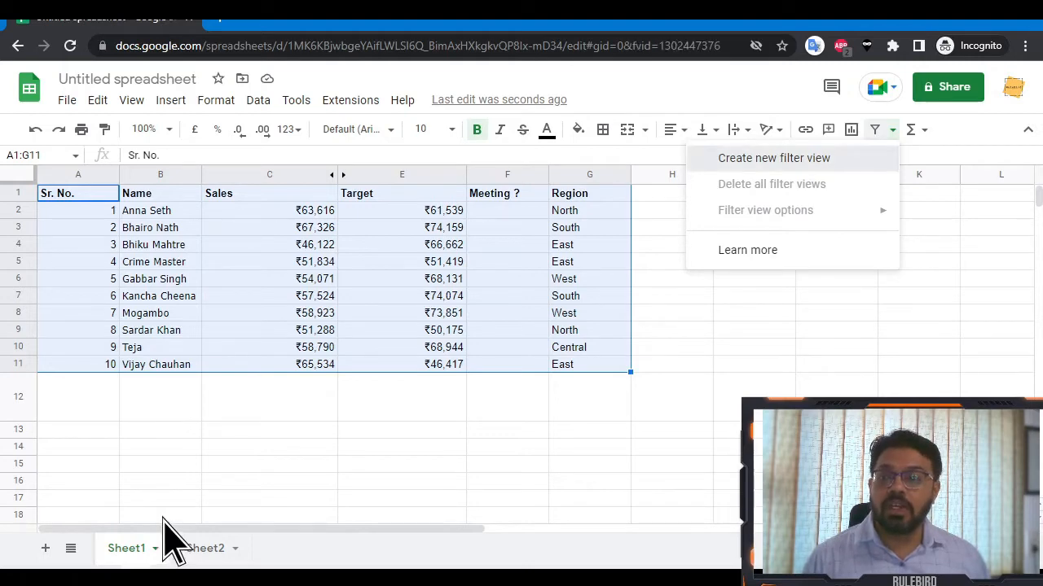
pyautogui.click(819, 159)
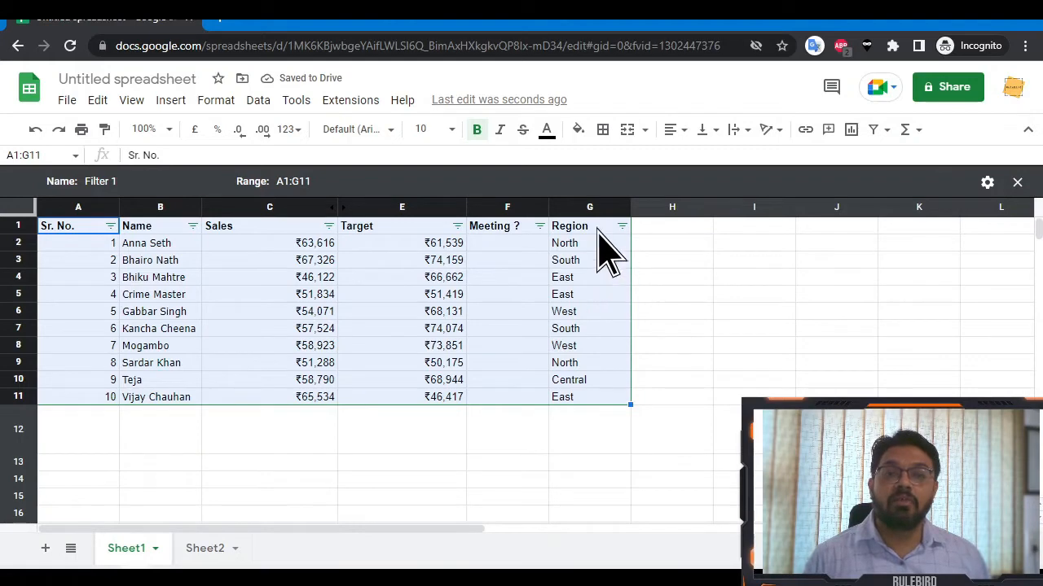
pyautogui.click(138, 181)
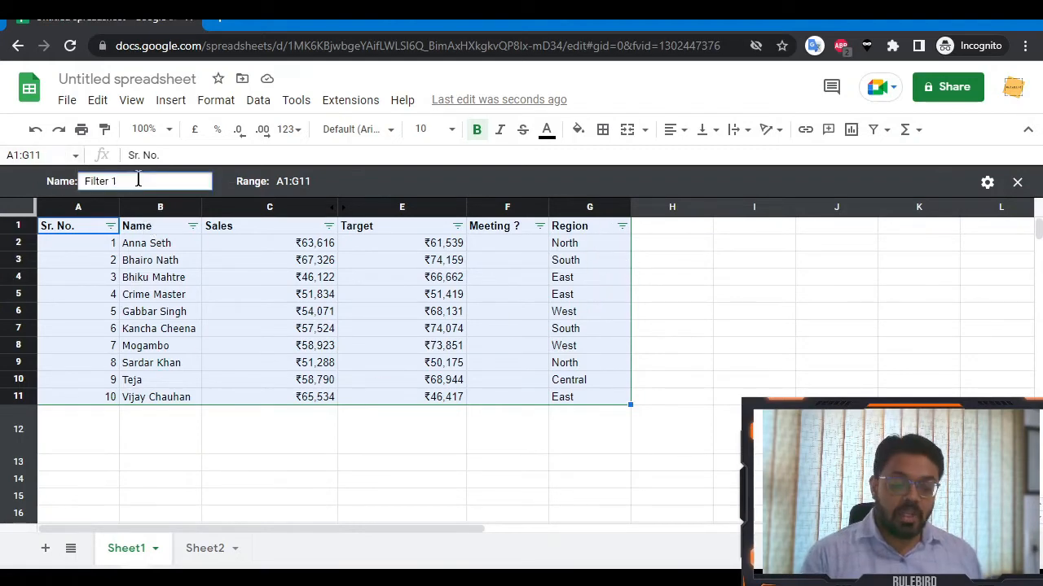
pyautogui.hotkey('ctrl', 'a')
pyautogui.write('Central')
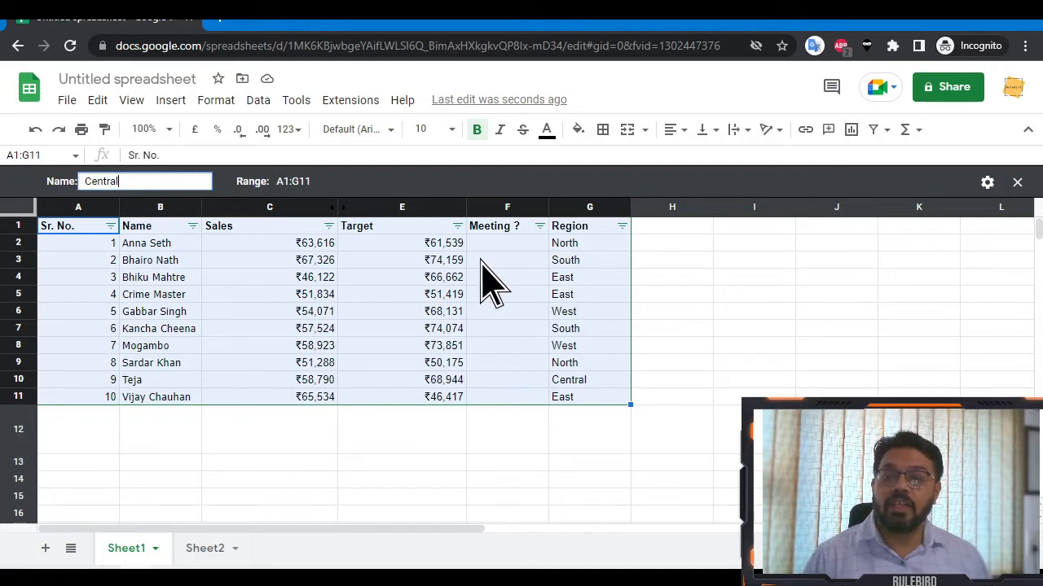
pyautogui.click(574, 246)
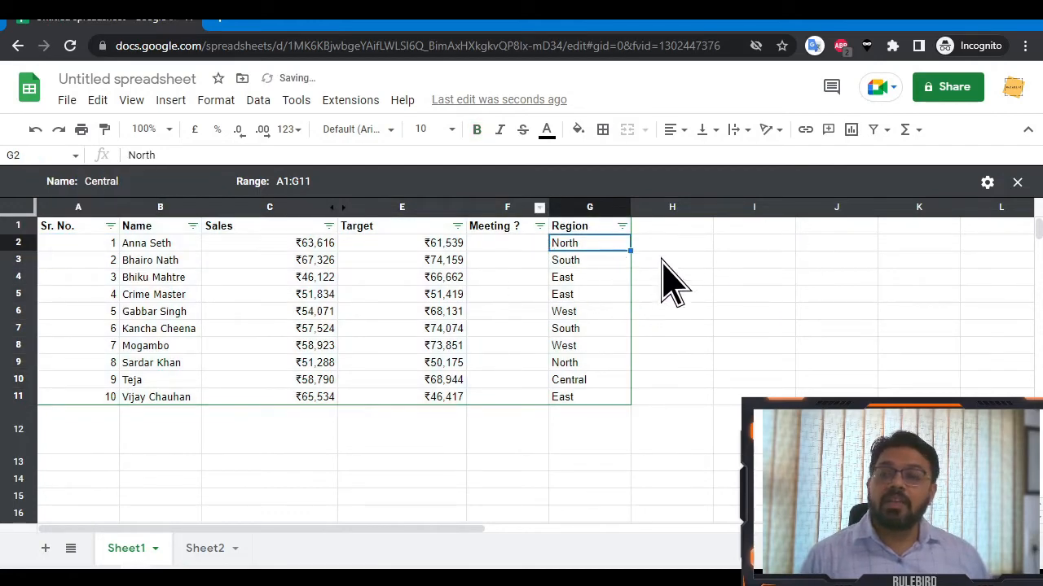
# Filter the Region column to show only Central.
pyautogui.click(622, 226)
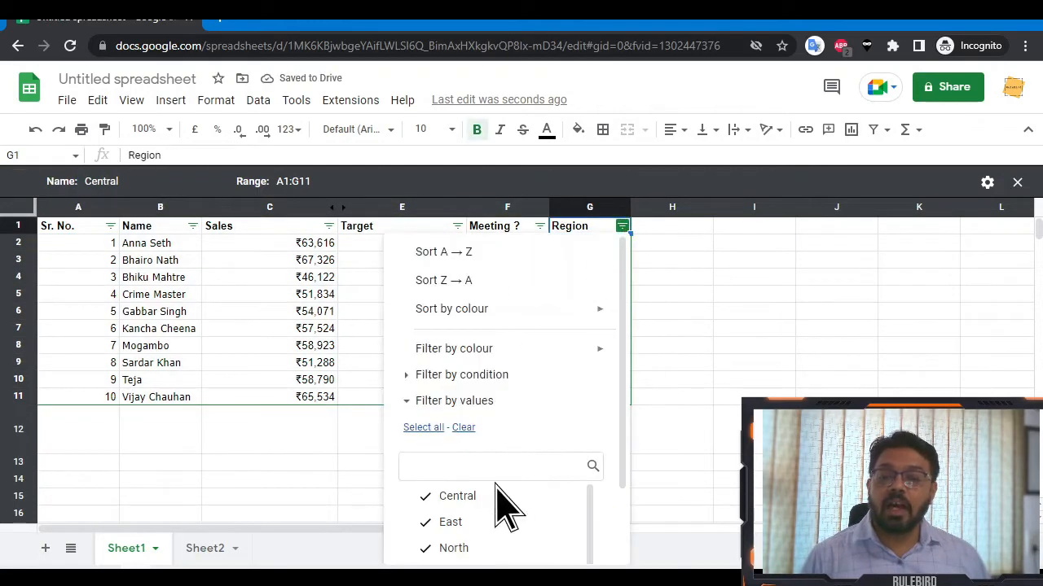
pyautogui.click(463, 427)
pyautogui.click(469, 496)
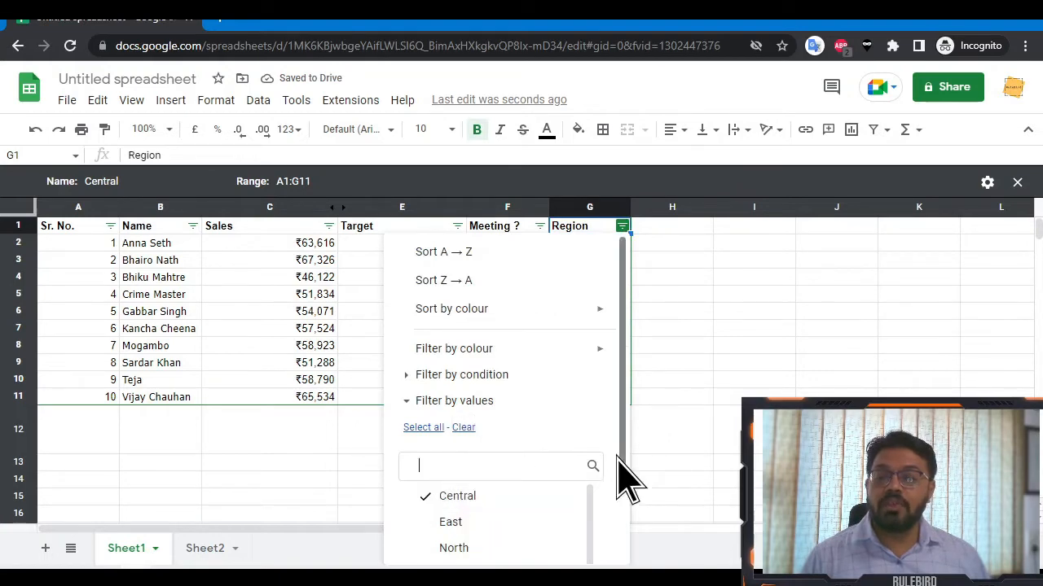
pyautogui.scroll(-3, 619, 480)
pyautogui.click(599, 537)
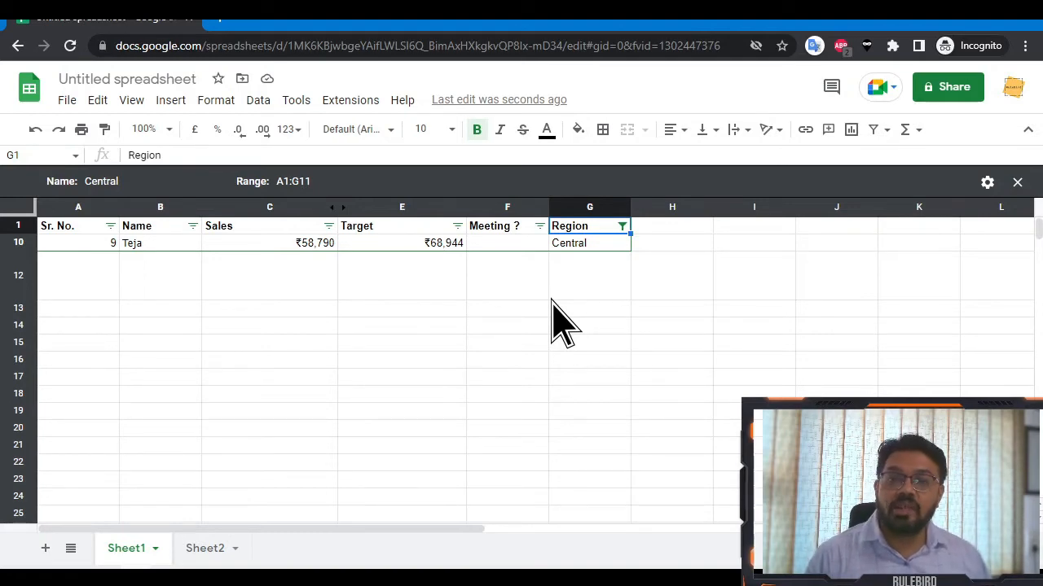
# Close the Central filter view so all ten sales rows show again.
pyautogui.click(494, 42)
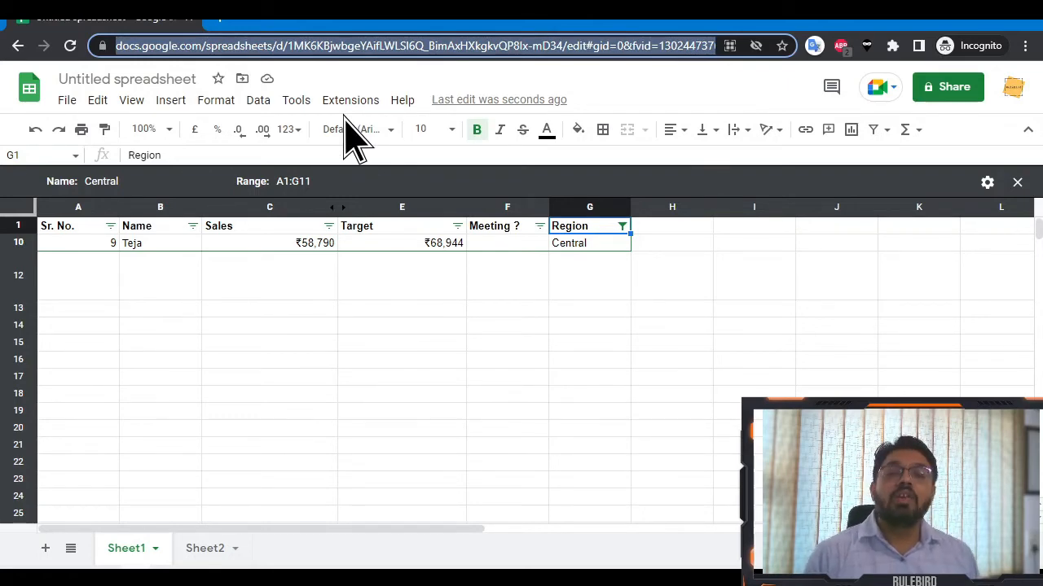
pyautogui.click(623, 228)
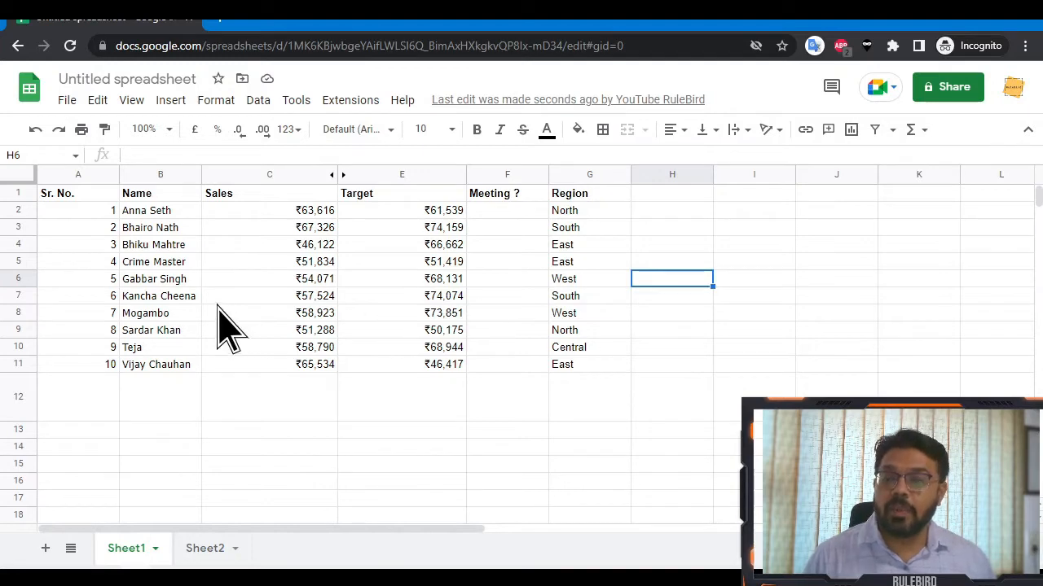
pyautogui.moveTo(68, 283); pyautogui.dragTo(440, 285)
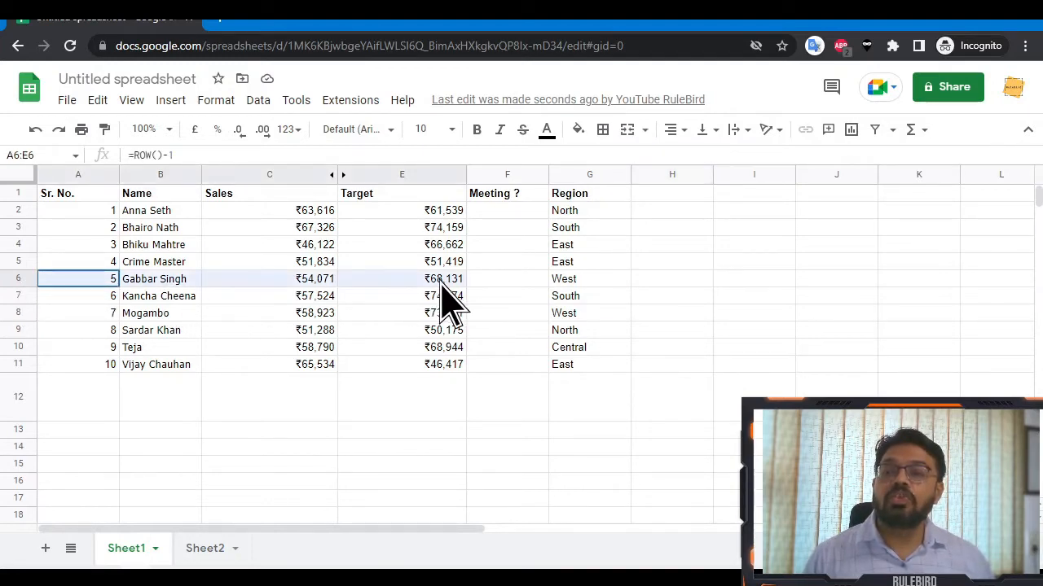
pyautogui.click(397, 285)
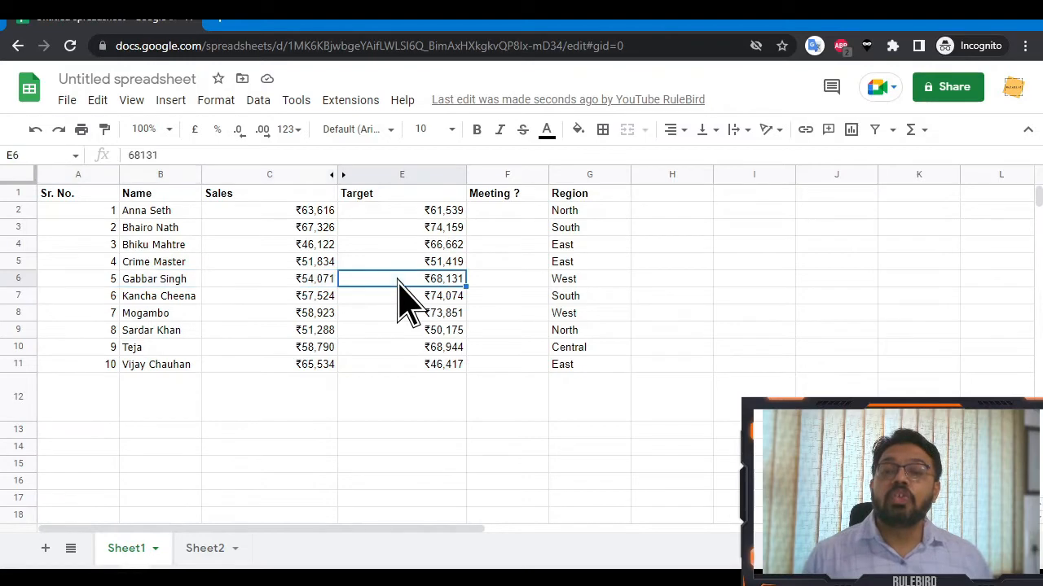
pyautogui.click(320, 283)
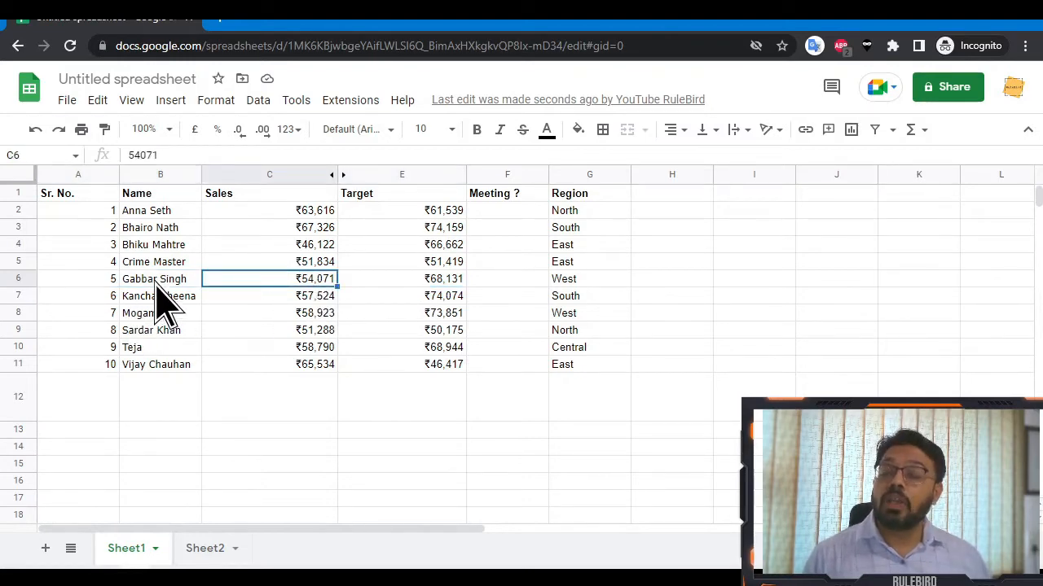
pyautogui.rightClick(155, 284)
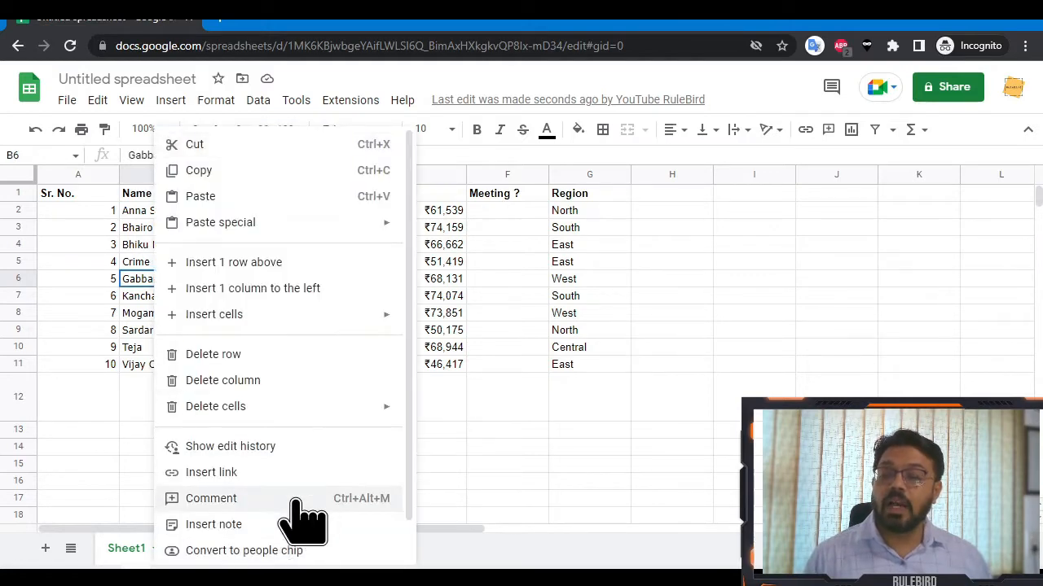
pyautogui.click(384, 497)
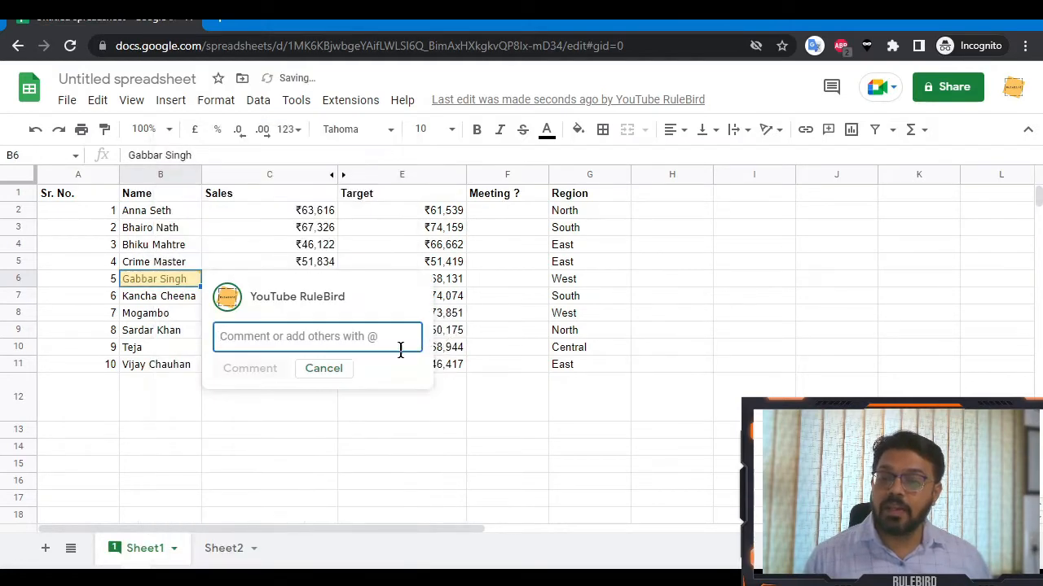
pyautogui.write('Wh')
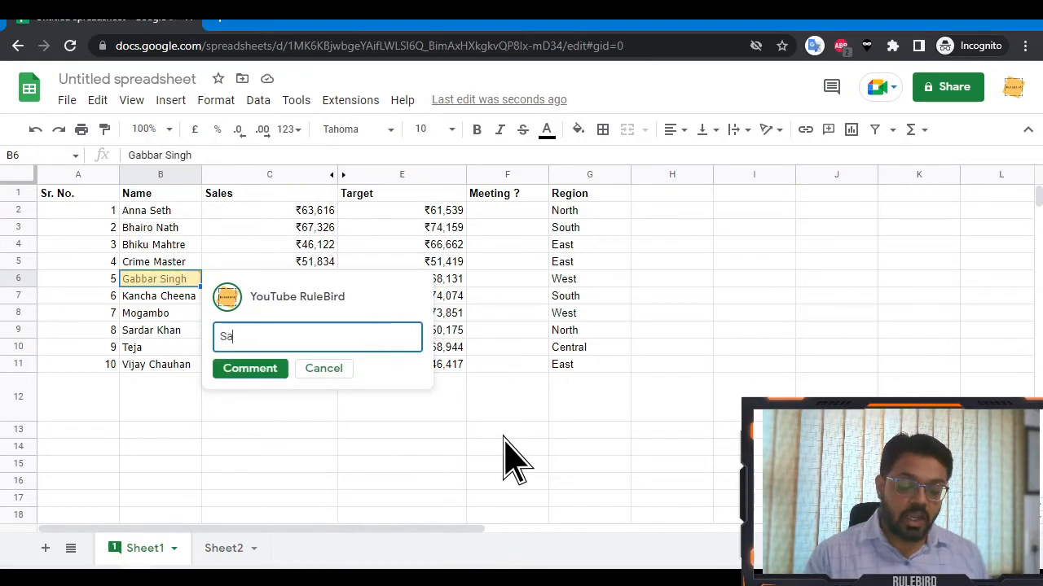
pyautogui.press('BackSpace')
pyautogui.press('BackSpace')
pyautogui.write('Why Sale')
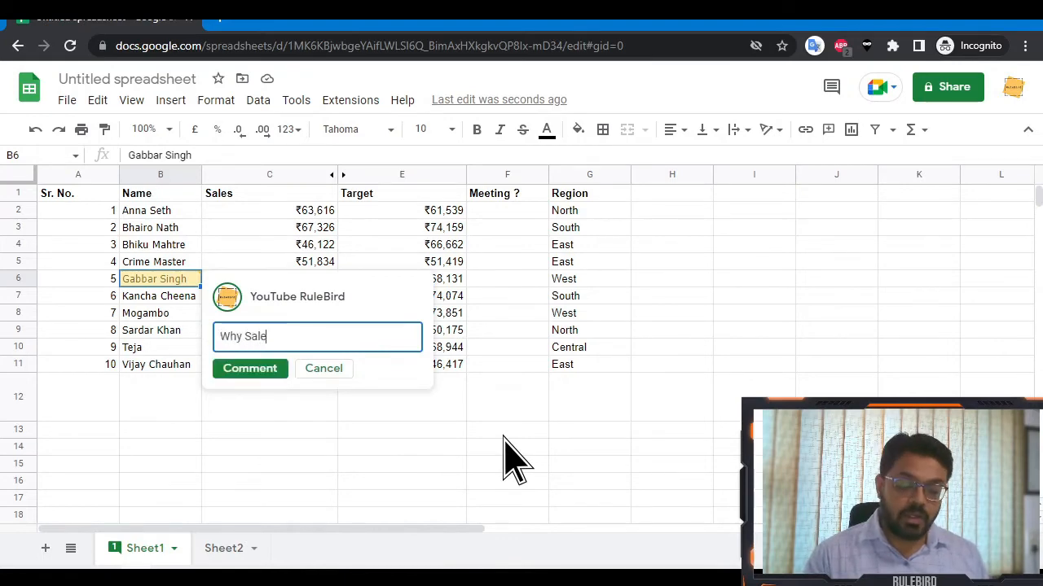
pyautogui.write('s down? ')
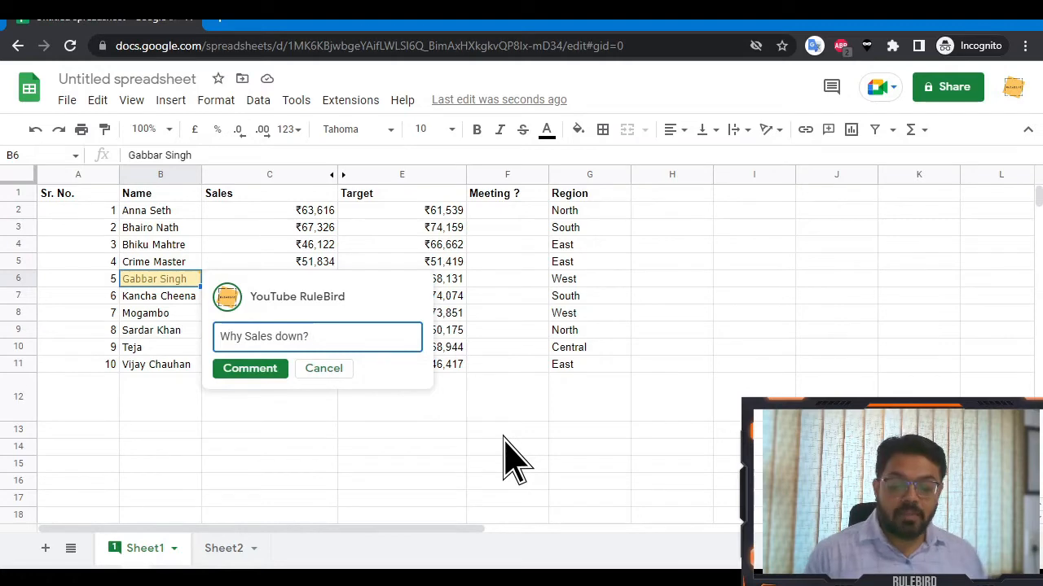
pyautogui.write('+')
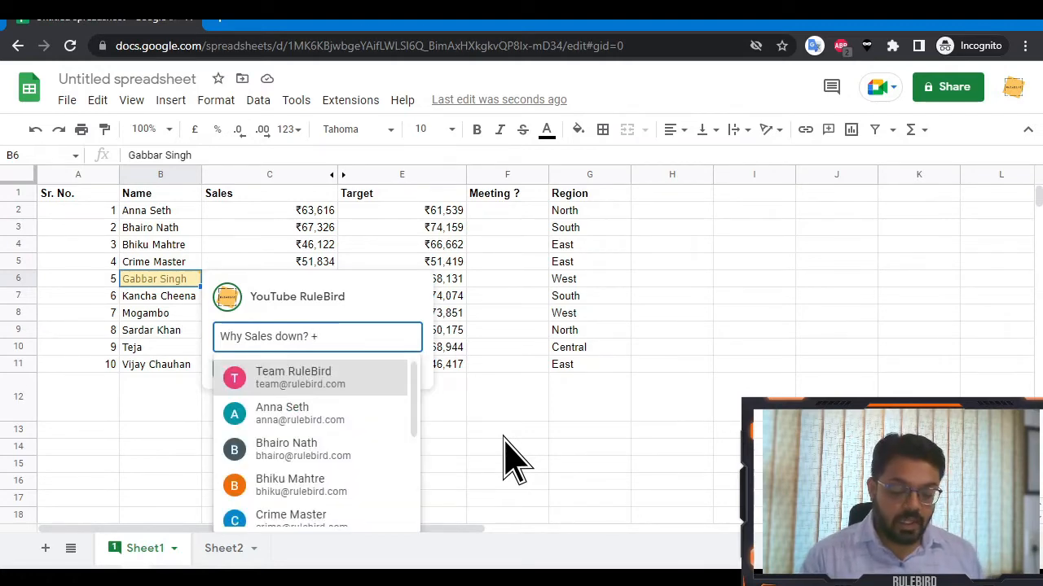
pyautogui.write('gabb')
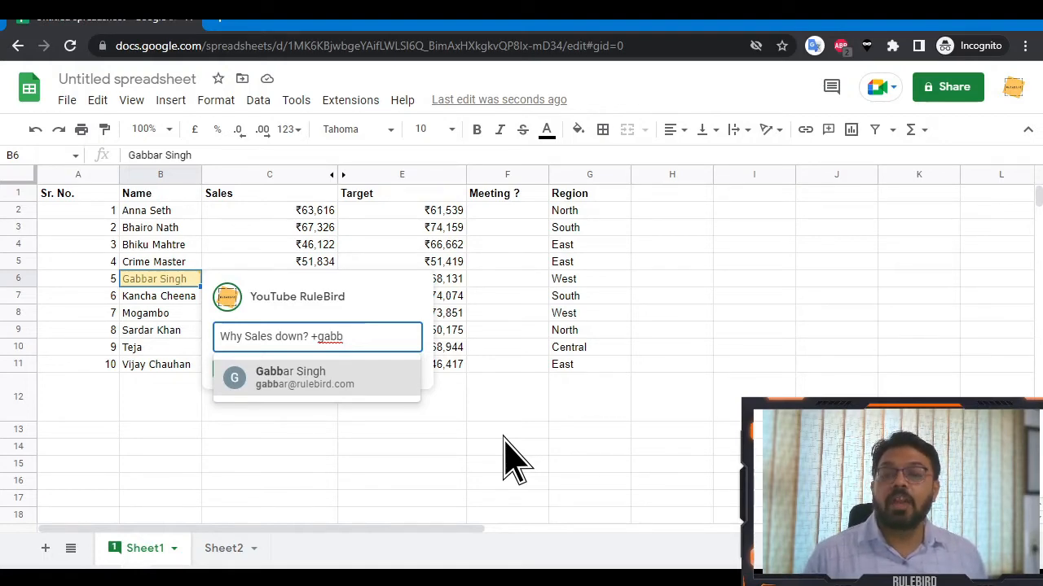
pyautogui.press('Return')
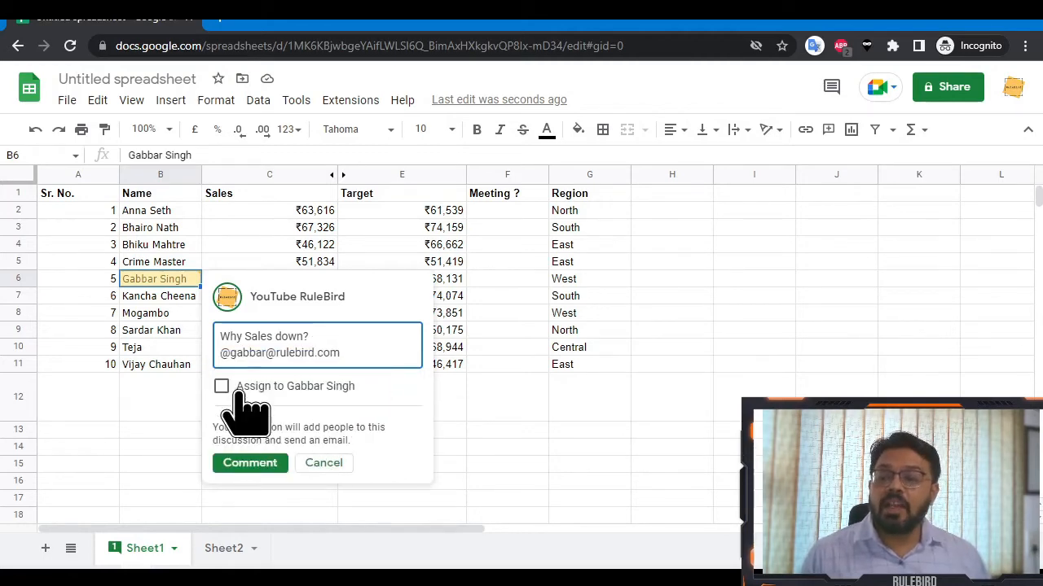
# Post the B6 comment, granting the mentioned person comment access, then resolve it and show all comments.
pyautogui.click(335, 390)
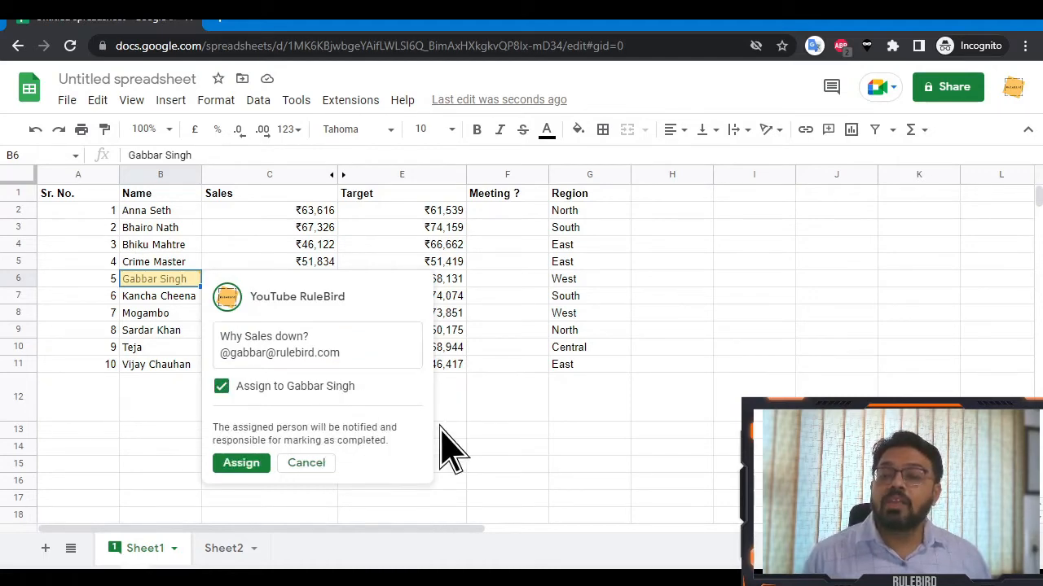
pyautogui.click(330, 390)
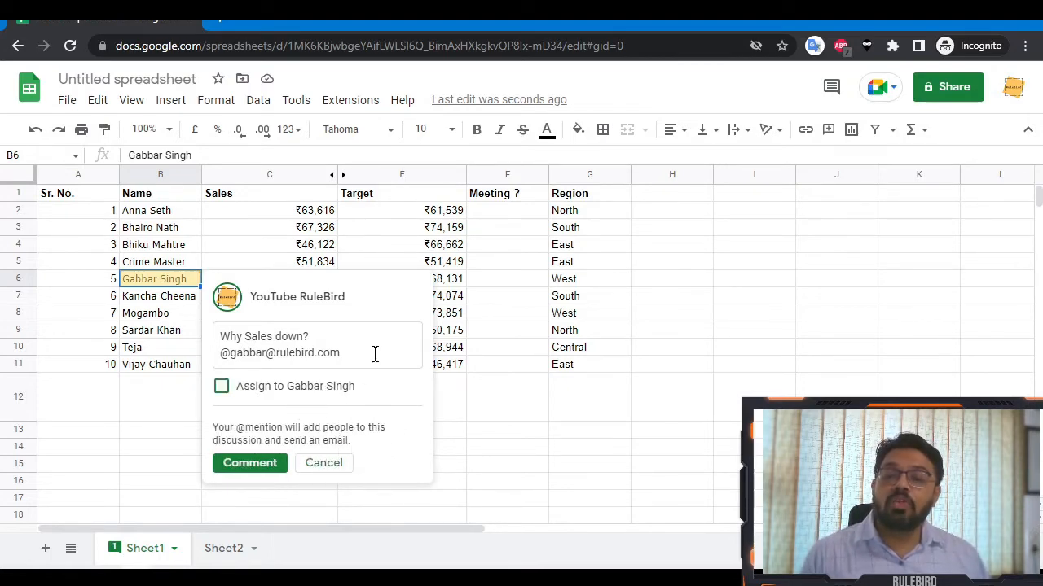
pyautogui.click(247, 464)
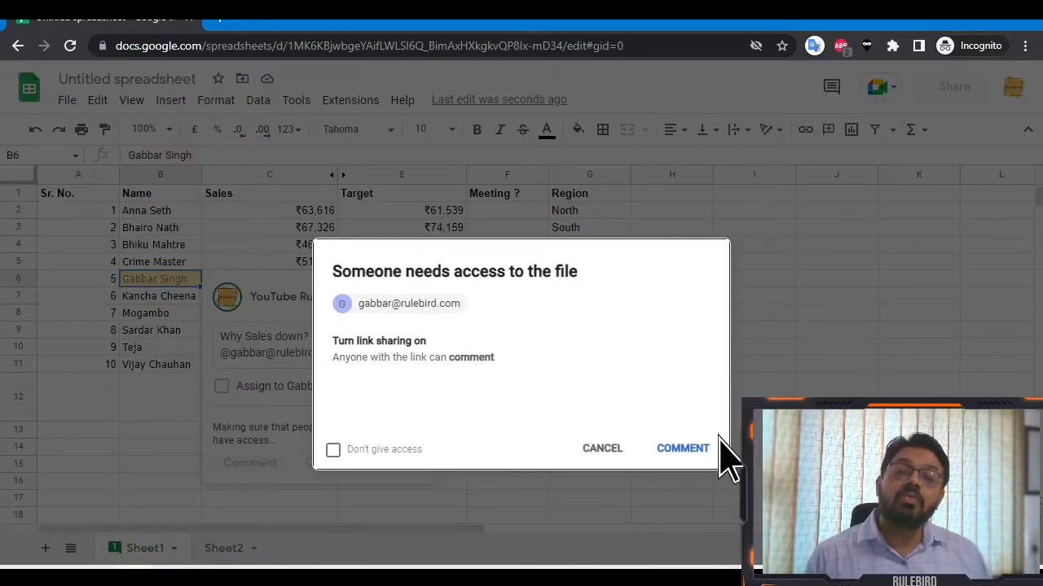
pyautogui.click(675, 450)
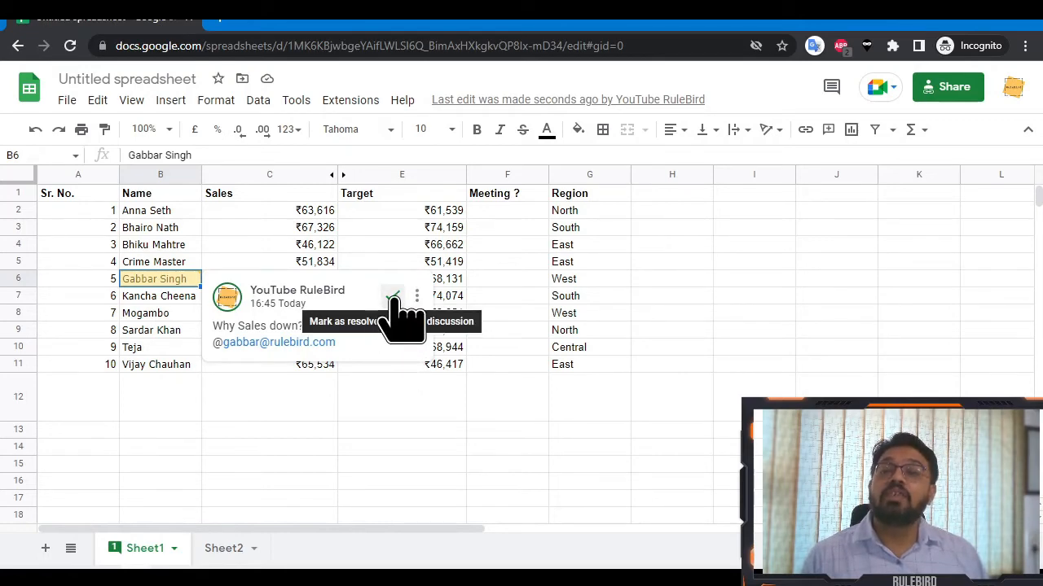
pyautogui.click(394, 298)
pyautogui.click(831, 87)
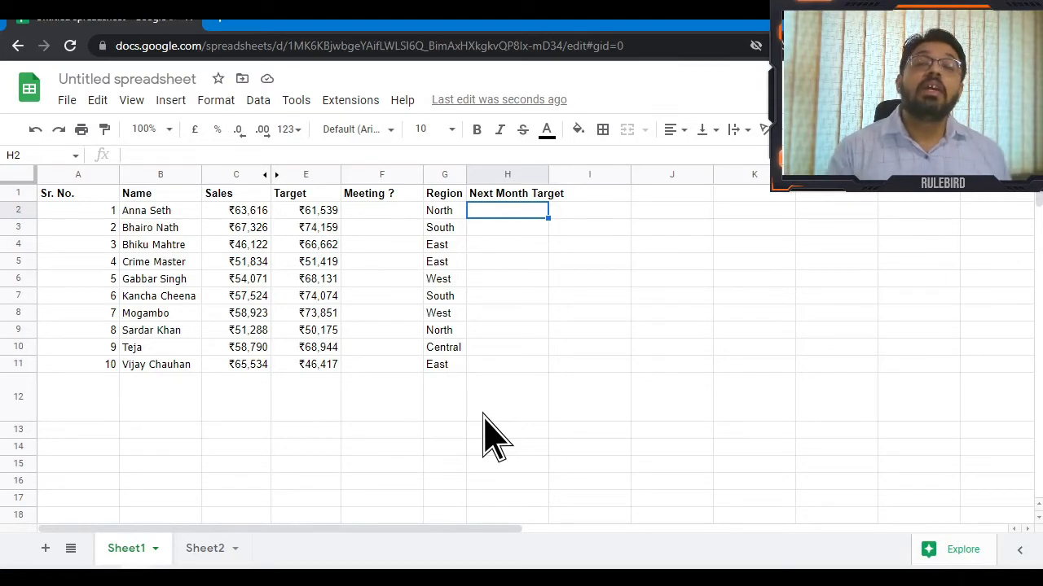
# Copy a link to the range H2:H11 and open a new incognito tab.
pyautogui.press('Up')
pyautogui.press('Down')
pyautogui.hotkey('shift', 'Down')
pyautogui.hotkey('shift', 'Down')
pyautogui.hotkey('shift', 'Down')
pyautogui.hotkey('shift', 'Down')
pyautogui.hotkey('shift', 'Down')
pyautogui.hotkey('shift', 'Down')
pyautogui.hotkey('shift', 'Down')
pyautogui.hotkey('shift', 'Down')
pyautogui.hotkey('shift', 'Down')
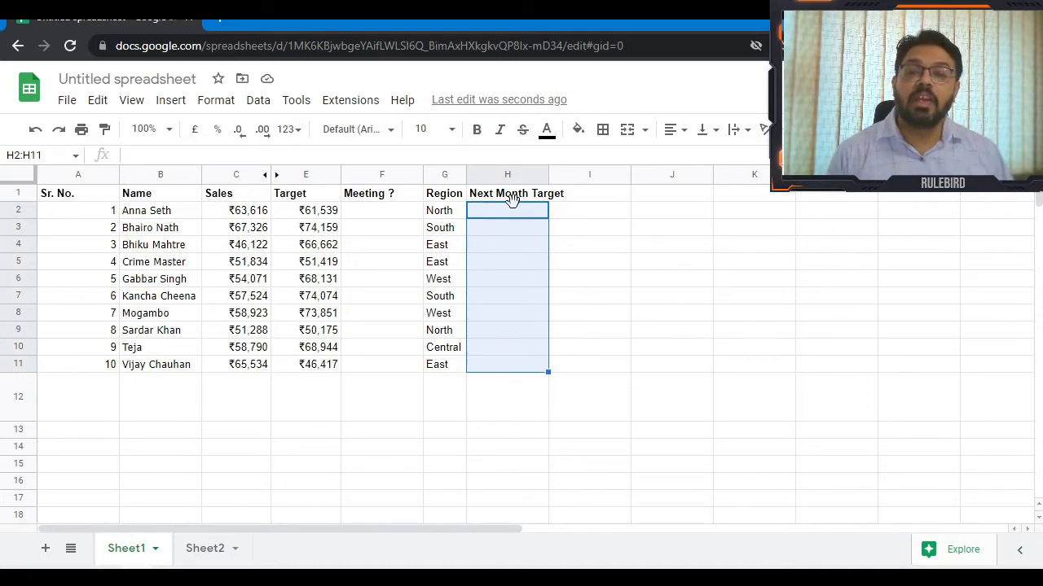
pyautogui.rightClick(527, 377)
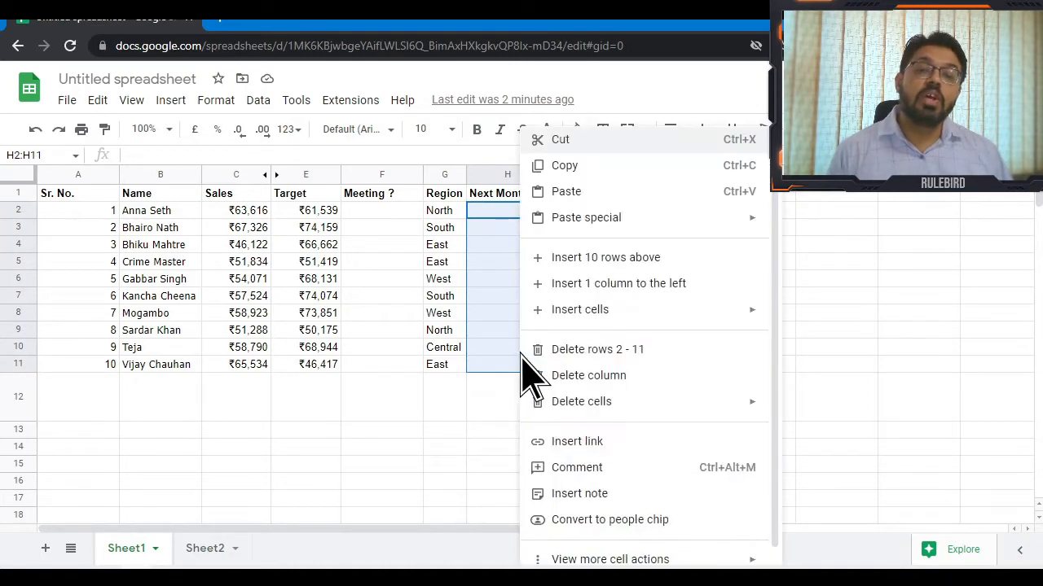
pyautogui.moveTo(617, 558)
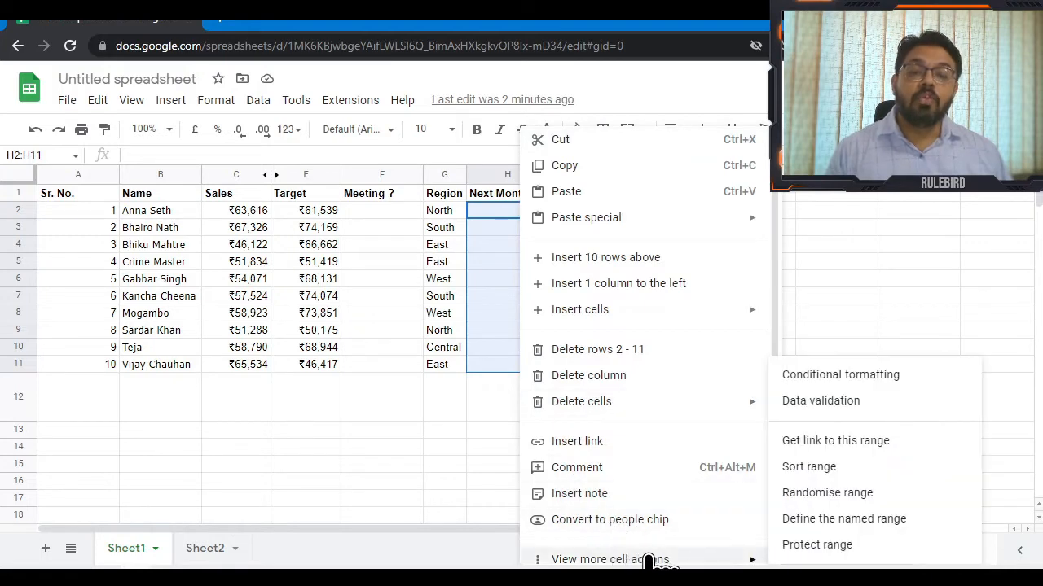
pyautogui.click(927, 450)
pyautogui.click(225, 21)
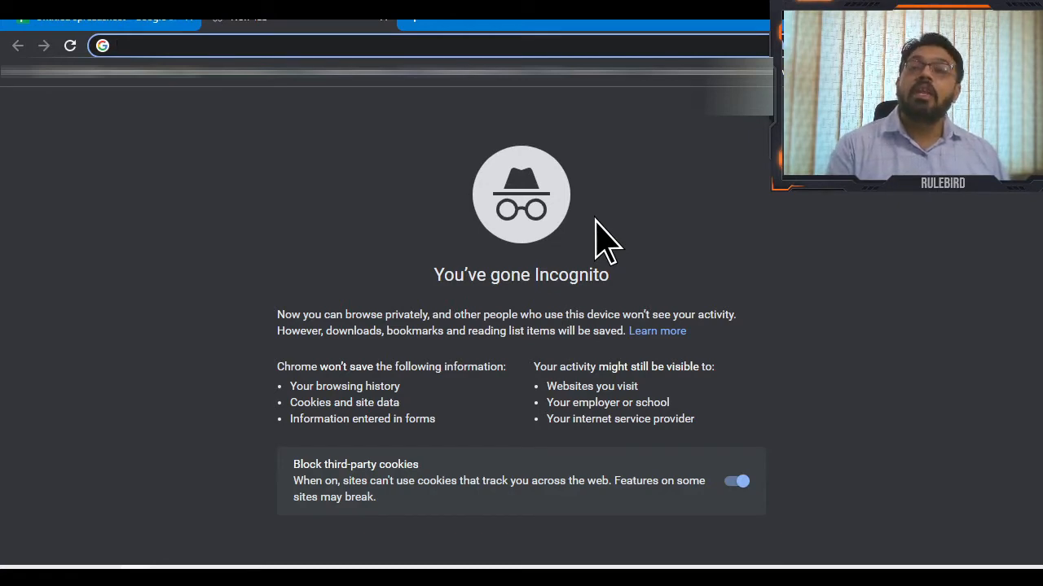
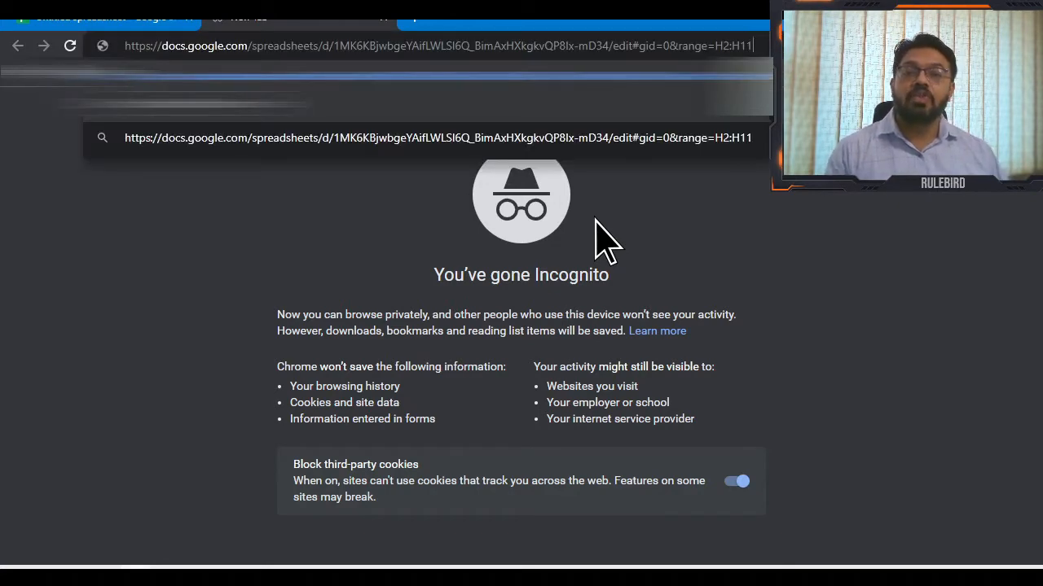
# Load the copied H2:H11 range link in the new tab.
pyautogui.press('Return')
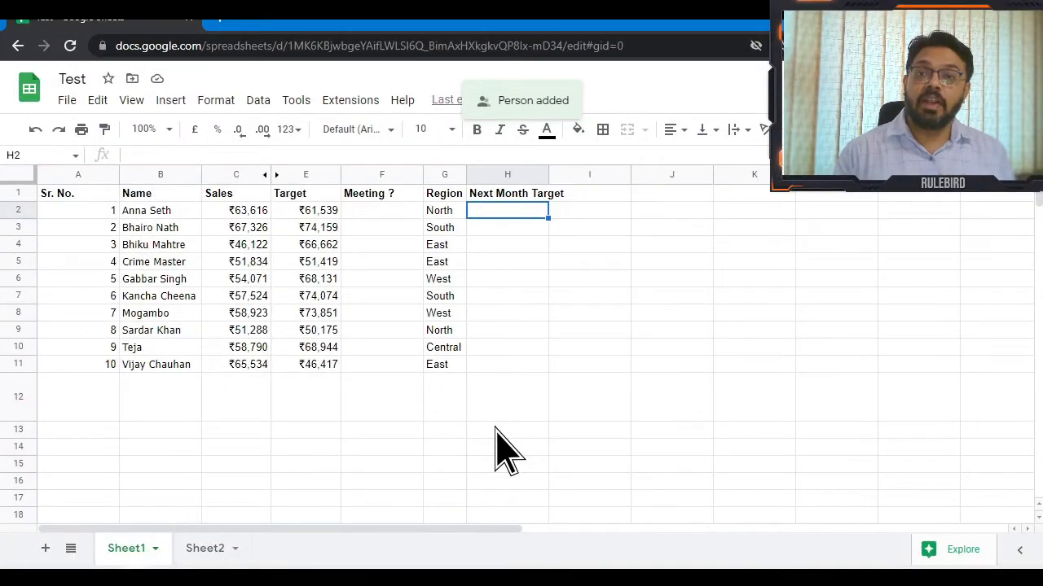
# Move the cursor from column H back across the table to cell A1.
pyautogui.hotkey('shift', 'Down')
pyautogui.hotkey('shift', 'Down')
pyautogui.hotkey('shift', 'Down')
pyautogui.press('Up')
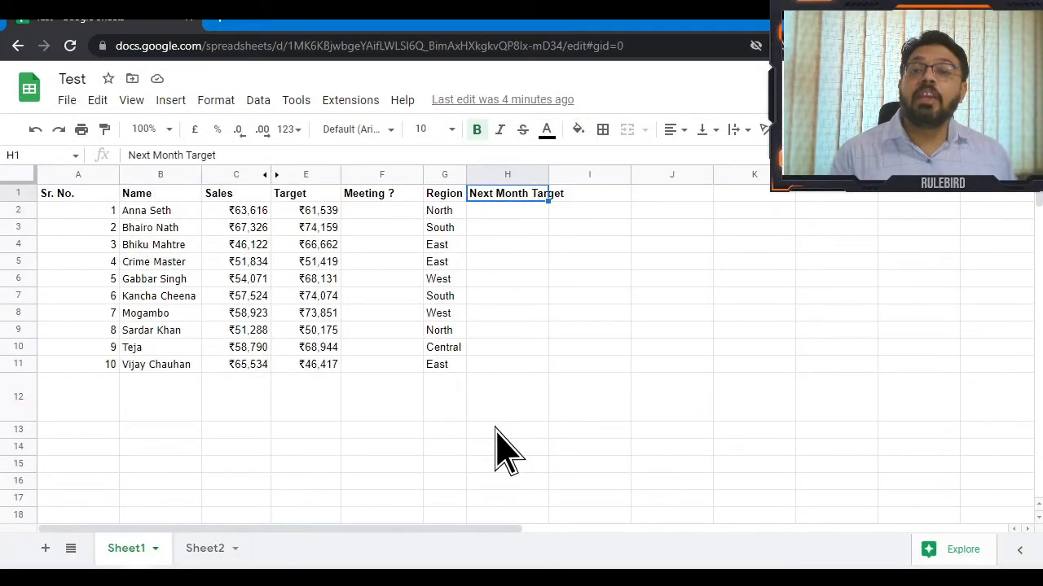
pyautogui.press('Down')
pyautogui.hotkey('shift', 'Down')
pyautogui.hotkey('shift', 'Down')
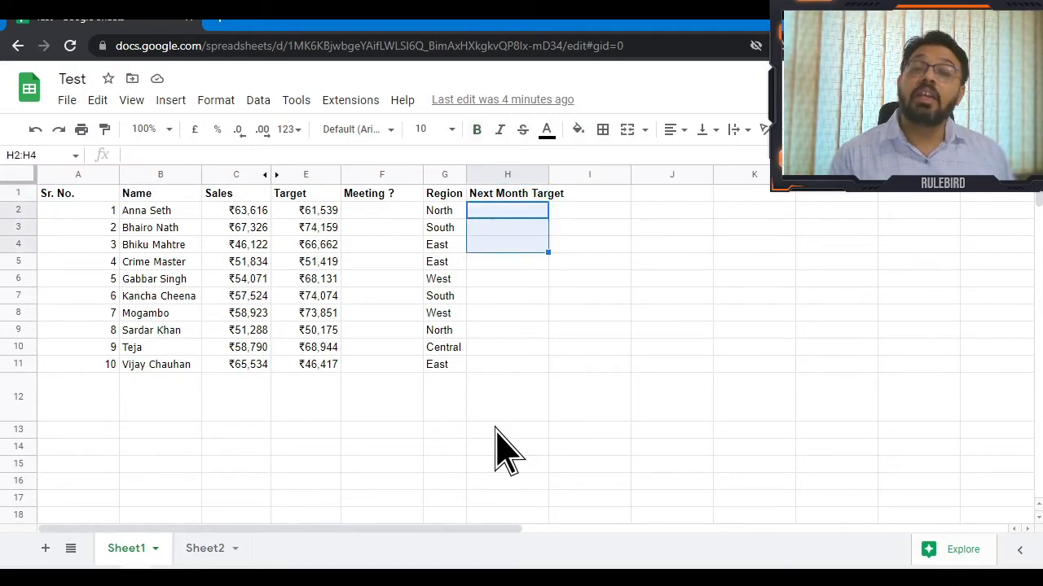
pyautogui.press('Left')
pyautogui.press('Left')
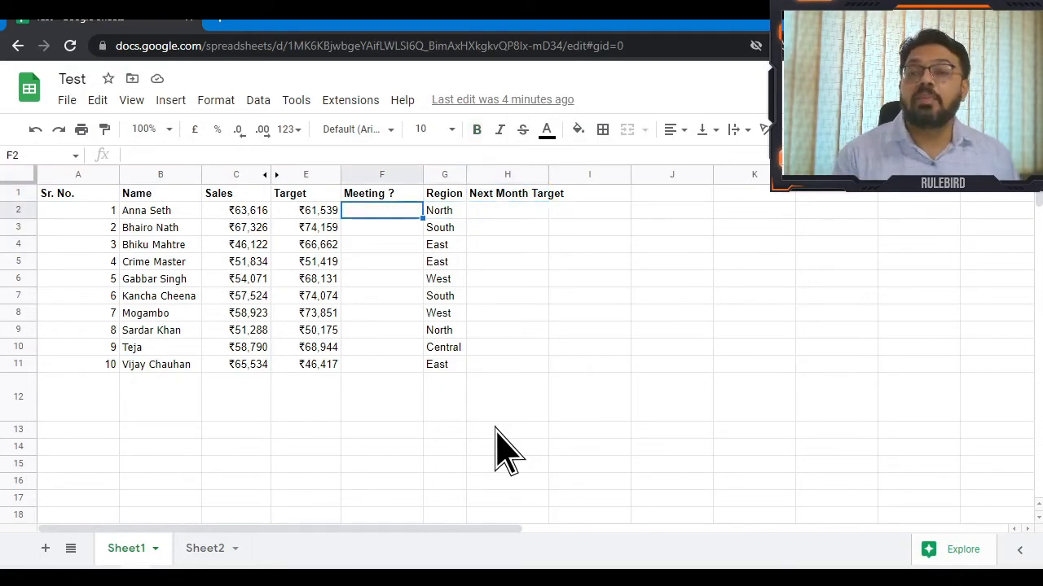
pyautogui.press('Left')
pyautogui.press('Left')
pyautogui.press('Left')
pyautogui.press('Left')
pyautogui.press('Up')
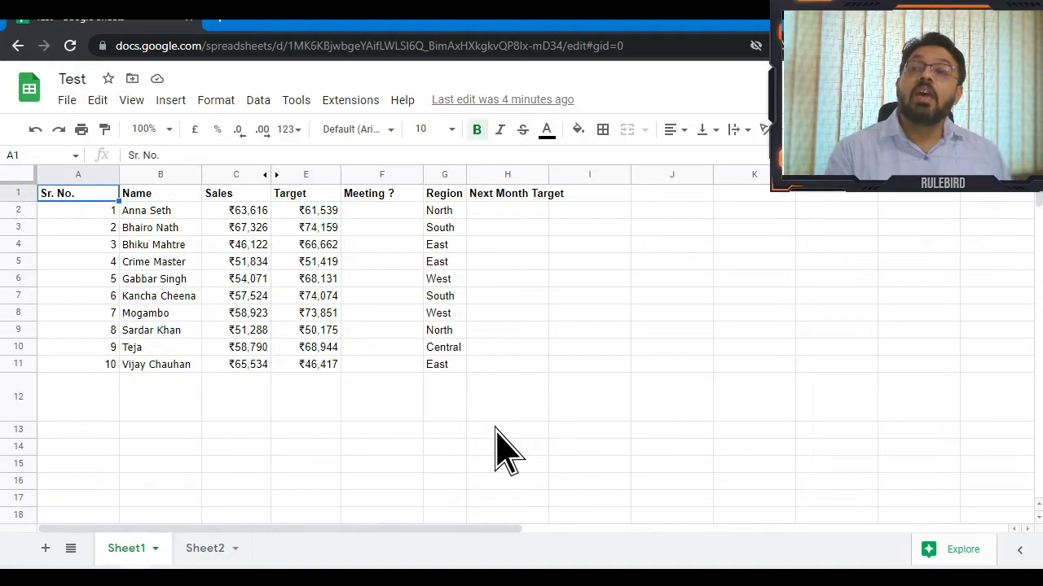
pyautogui.press('Down')
pyautogui.press('Right')
pyautogui.press('Up')
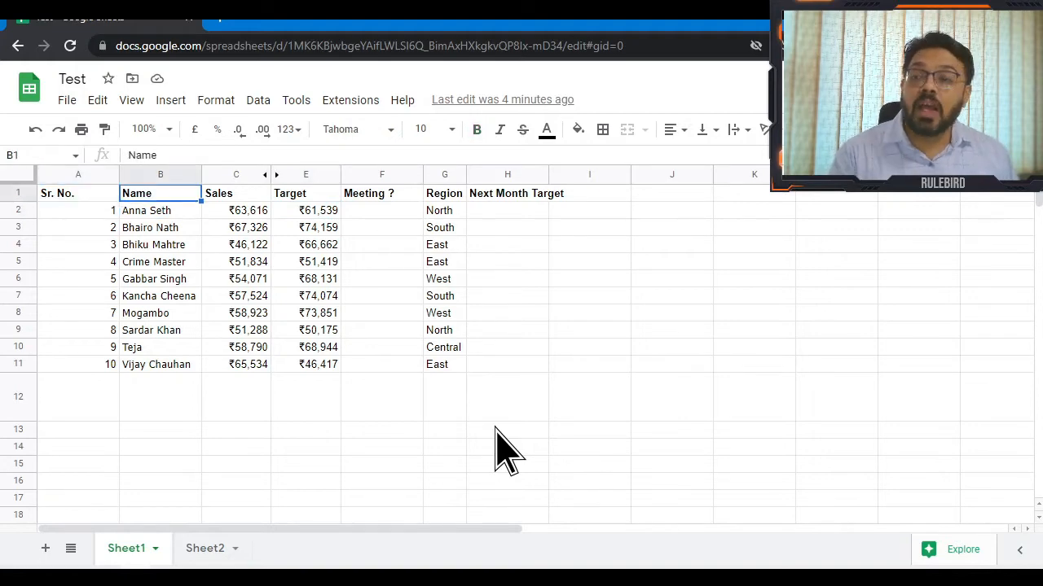
pyautogui.press('Down')
pyautogui.press('Down')
pyautogui.press('Right')
pyautogui.press('Right')
pyautogui.press('Up')
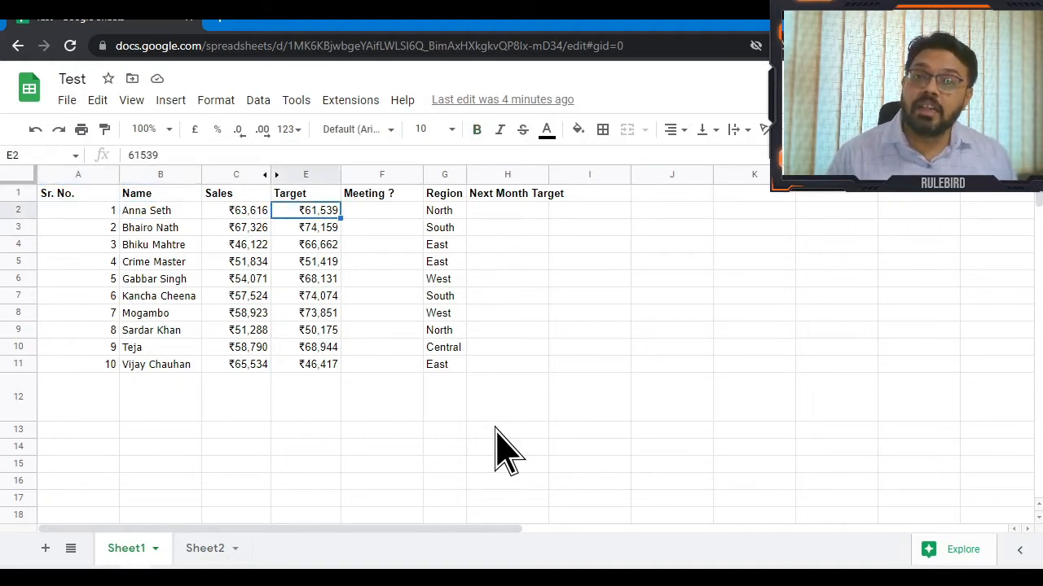
pyautogui.press('Left')
pyautogui.press('Left')
pyautogui.press('Left')
pyautogui.press('Up')
# Select the table range A1:E11 and open the Data menu.
pyautogui.hotkey('shift', 'Right')
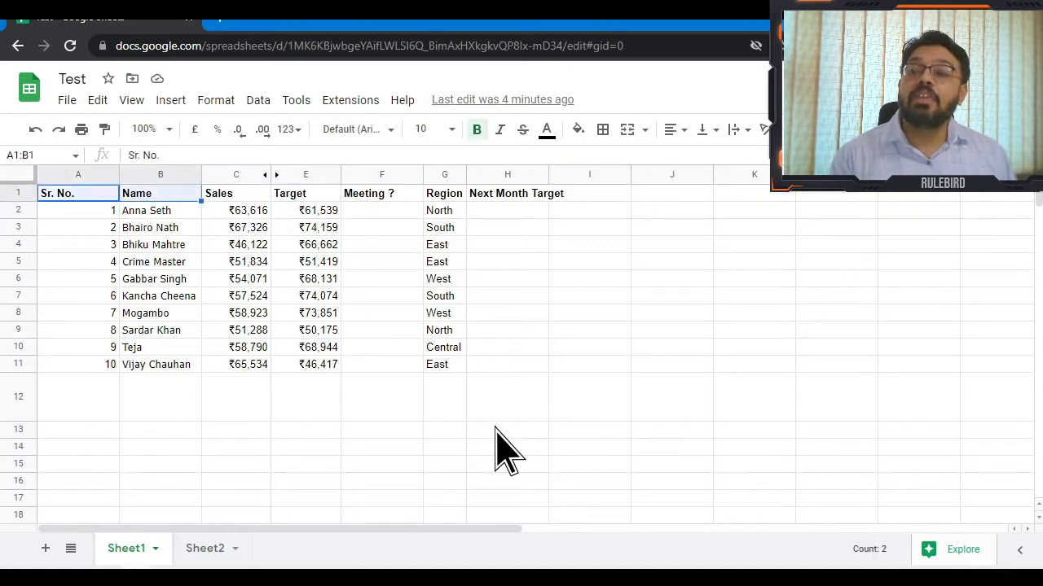
pyautogui.hotkey('shift', 'Right')
pyautogui.hotkey('shift', 'Right')
pyautogui.hotkey('shift', 'Down')
pyautogui.hotkey('shift', 'Down')
pyautogui.hotkey('shift', 'Down')
pyautogui.hotkey('shift', 'Down')
pyautogui.hotkey('shift', 'Down')
pyautogui.hotkey('shift', 'Down')
pyautogui.hotkey('shift', 'Down')
pyautogui.hotkey('shift', 'Down')
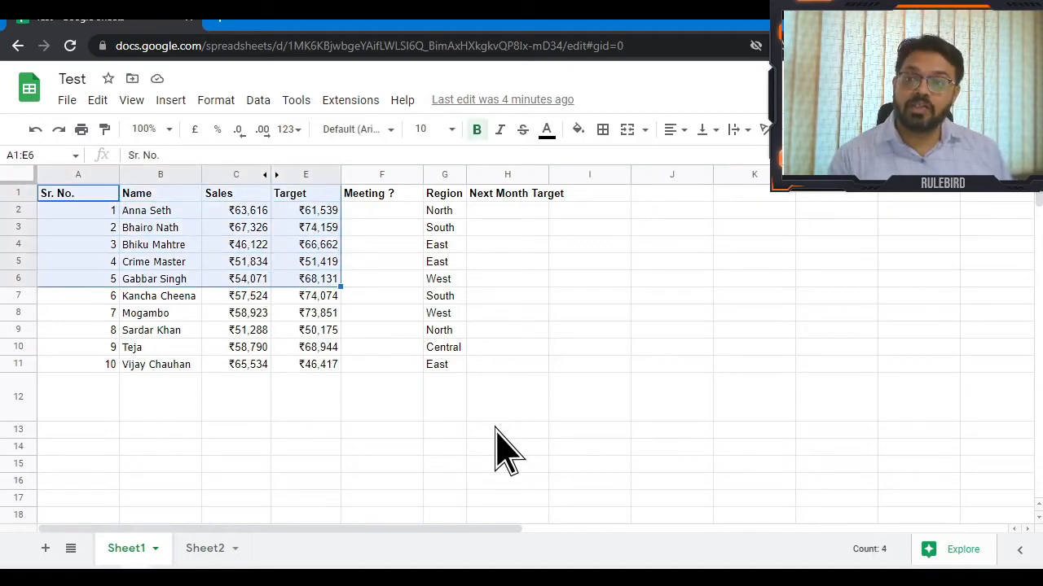
pyautogui.hotkey('shift', 'Down')
pyautogui.hotkey('shift', 'Down')
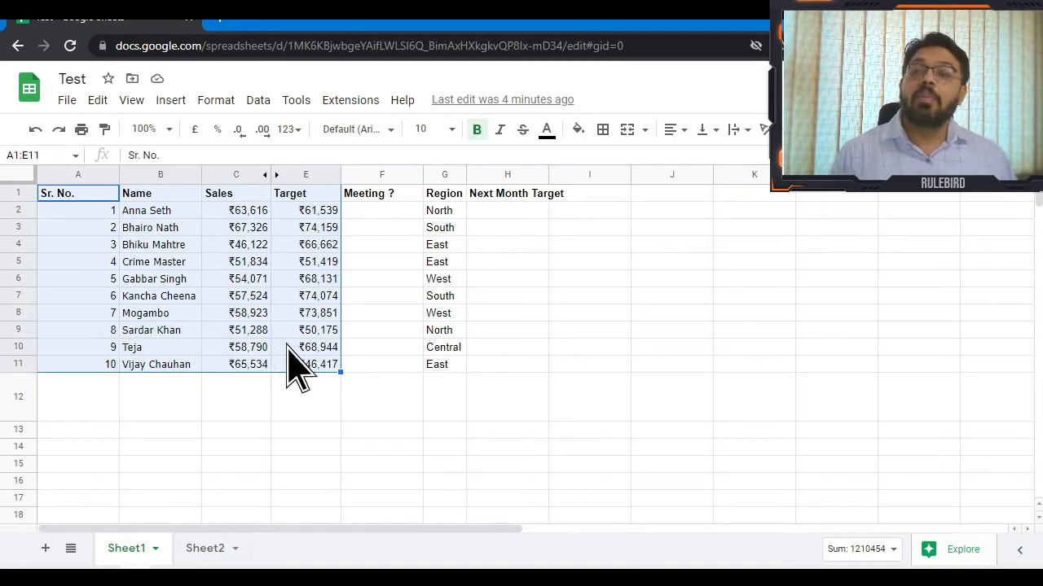
pyautogui.click(259, 100)
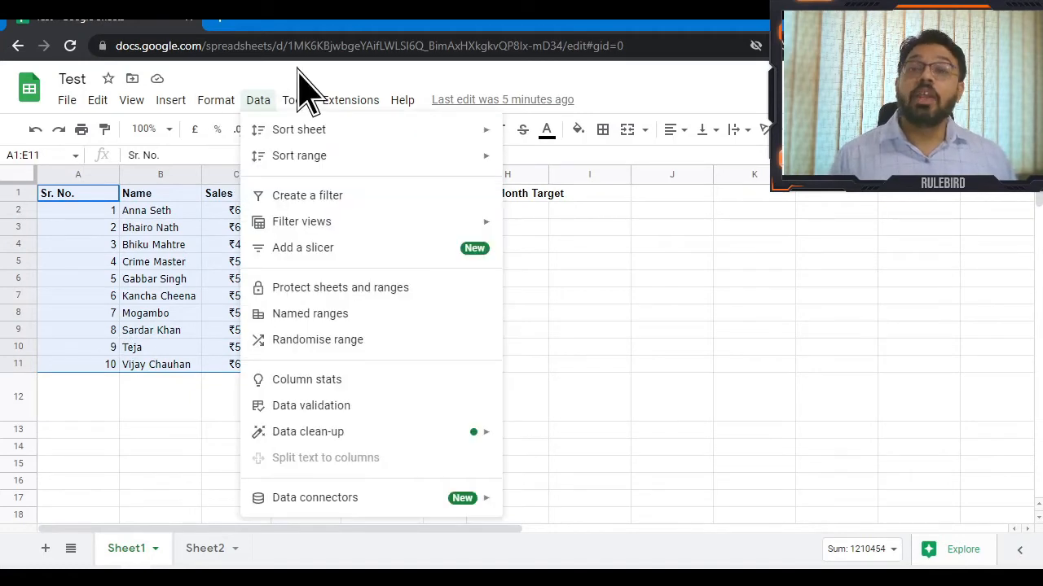
# Protect range A1:E11 under the description 'Test', restricting editing to only you.
pyautogui.click(361, 294)
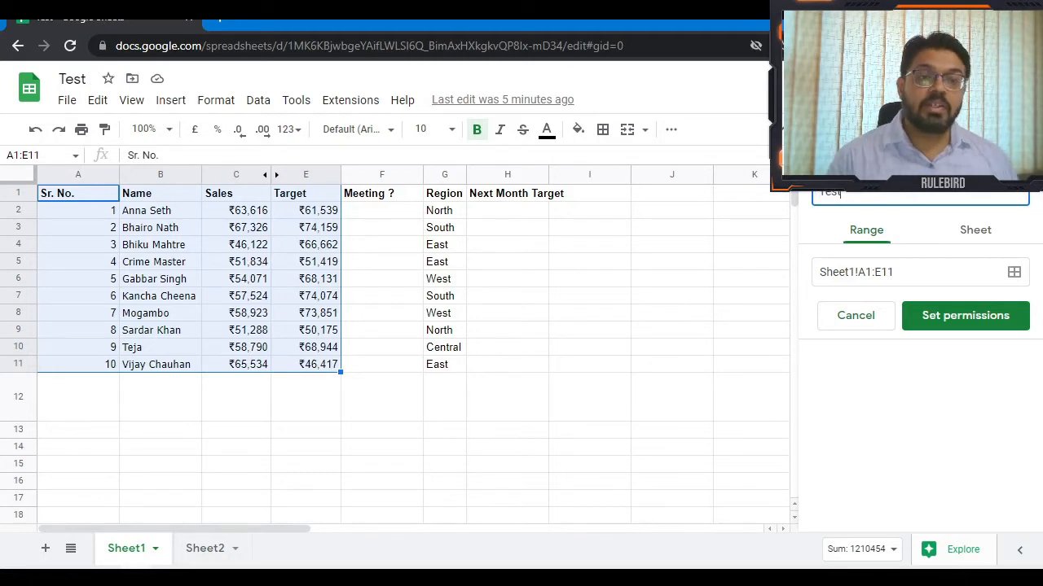
pyautogui.click(945, 323)
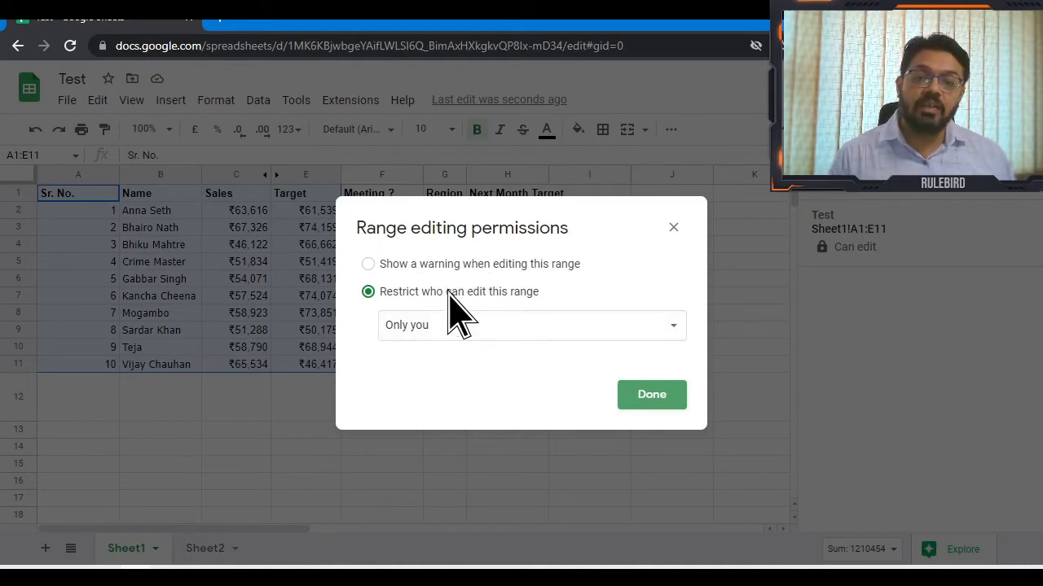
pyautogui.click(661, 400)
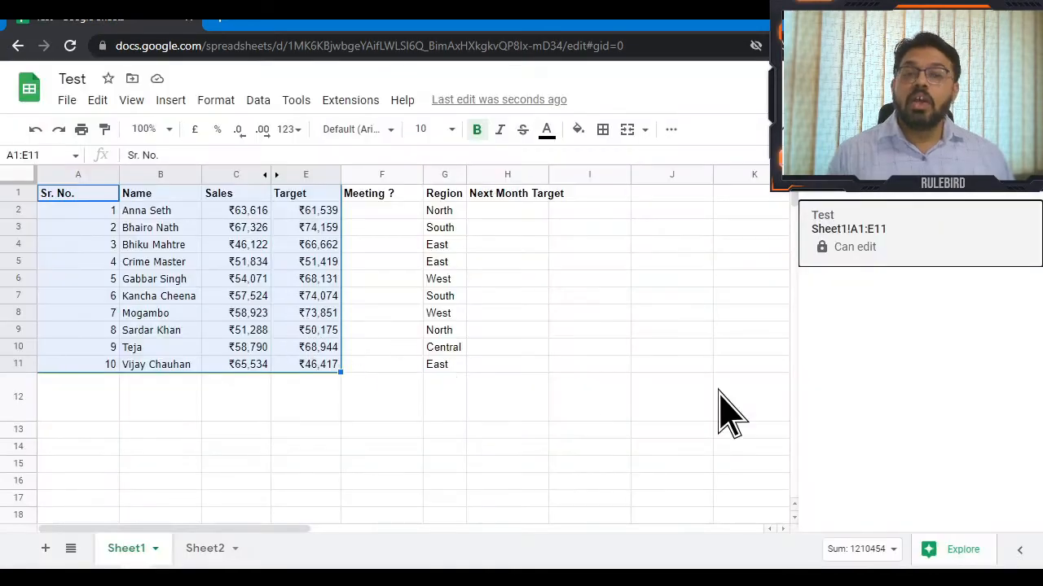
pyautogui.click(775, 365)
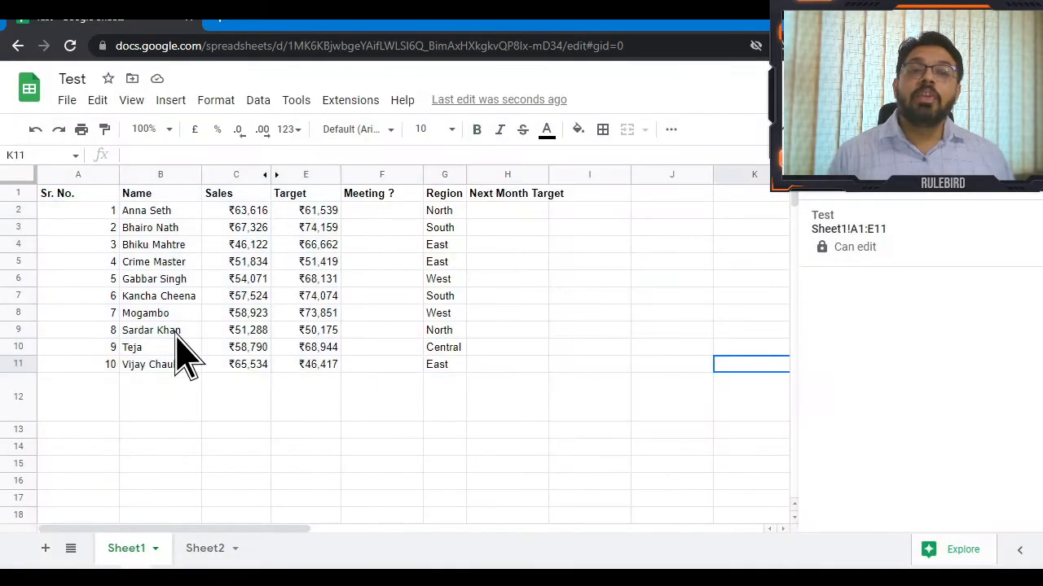
# Close the protected-ranges panel, move around the table, and select Teja's region cell G10.
pyautogui.click(149, 198)
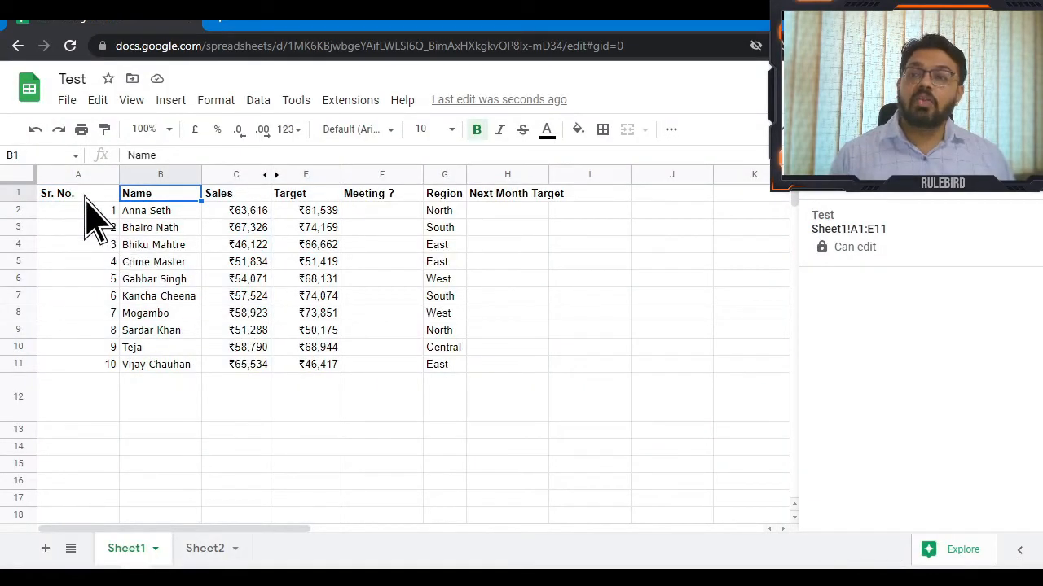
pyautogui.press('Down')
pyautogui.press('Left')
pyautogui.press('Up')
pyautogui.hotkey('shift', 'Right')
pyautogui.hotkey('shift', 'Right')
pyautogui.hotkey('shift', 'Right')
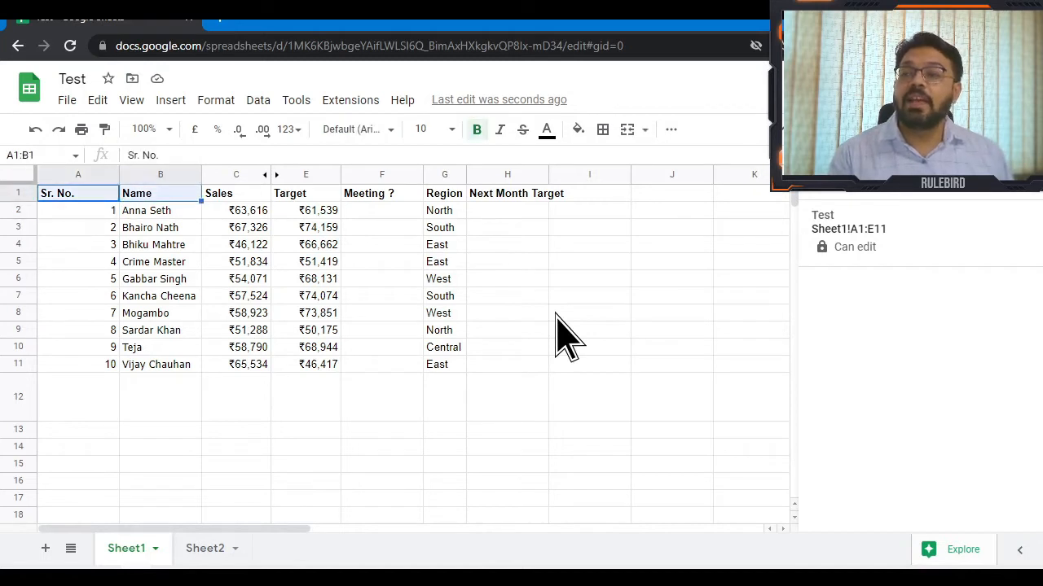
pyautogui.hotkey('shift', 'Down')
pyautogui.hotkey('shift', 'Down')
pyautogui.hotkey('shift', 'Down')
pyautogui.hotkey('shift', 'Down')
pyautogui.hotkey('shift', 'Down')
pyautogui.hotkey('shift', 'Down')
pyautogui.hotkey('shift', 'Down')
pyautogui.hotkey('shift', 'Down')
pyautogui.hotkey('shift', 'Down')
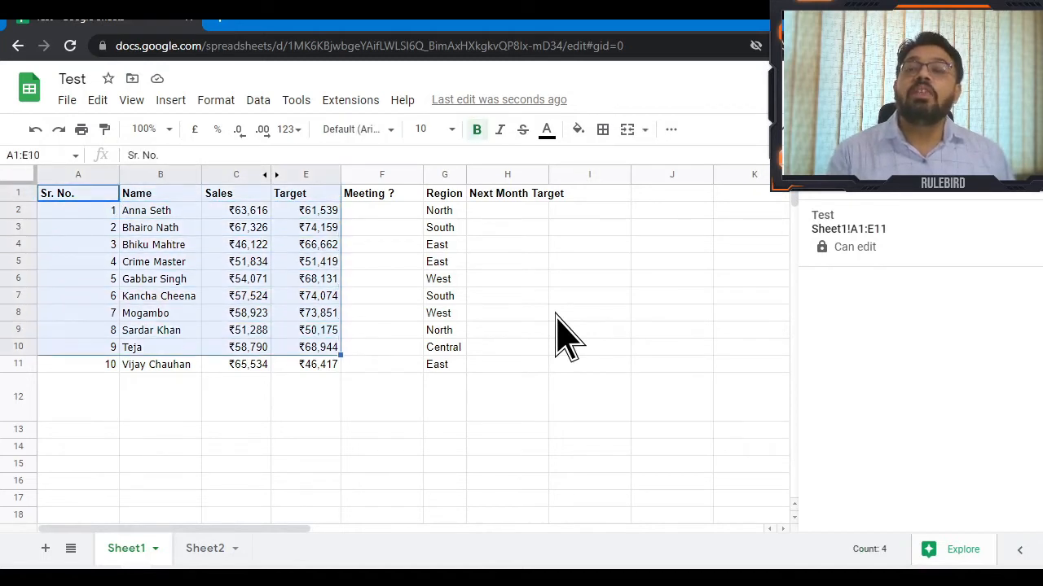
pyautogui.press('Right')
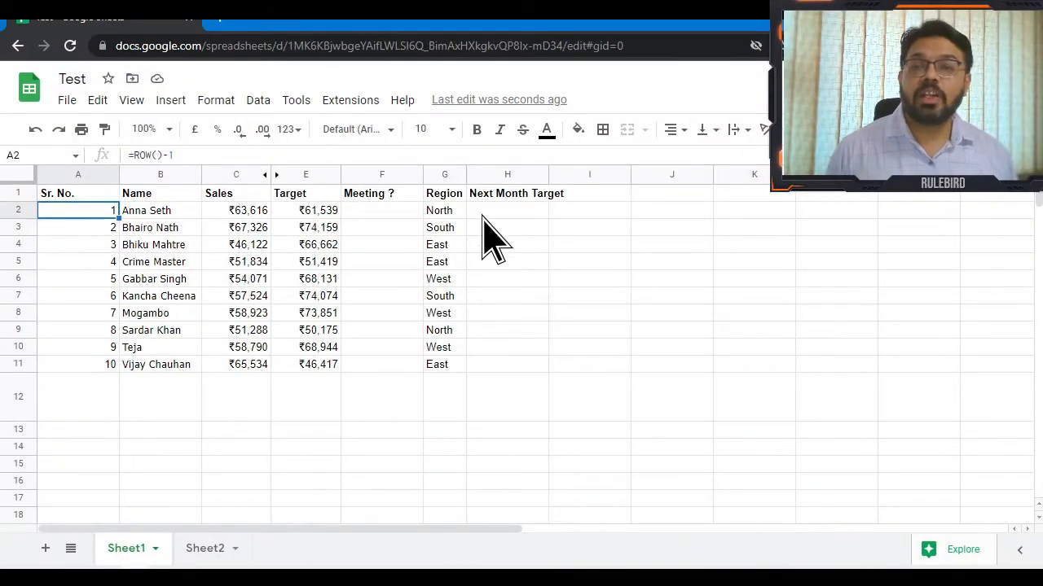
pyautogui.click(489, 212)
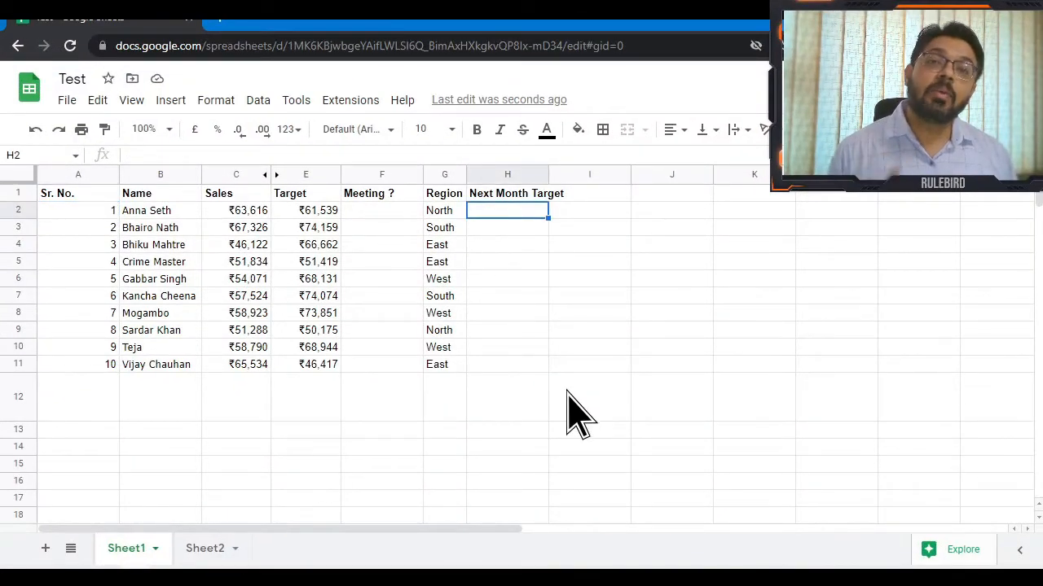
pyautogui.click(450, 349)
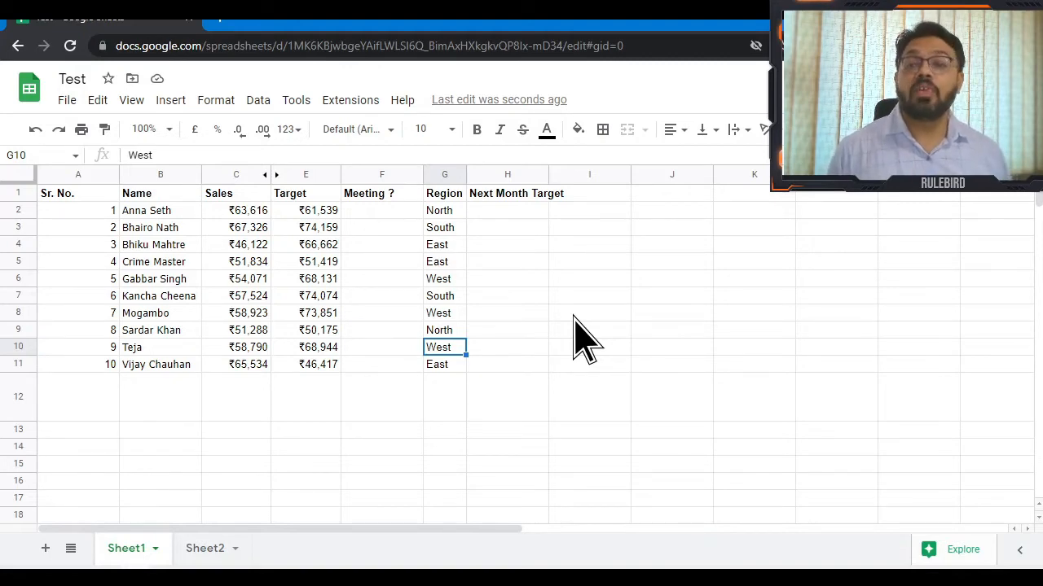
pyautogui.rightClick(453, 348)
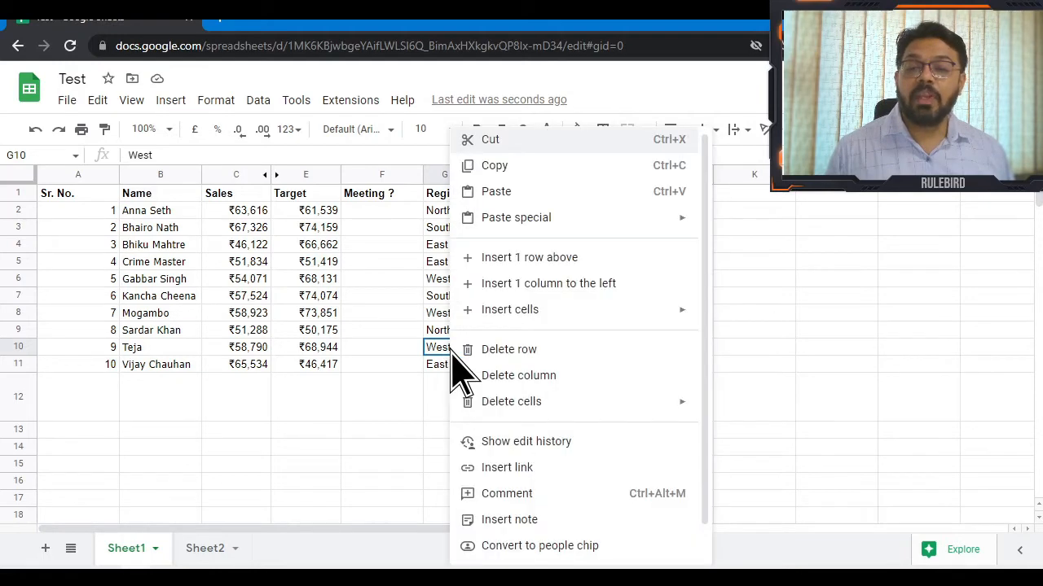
pyautogui.click(601, 443)
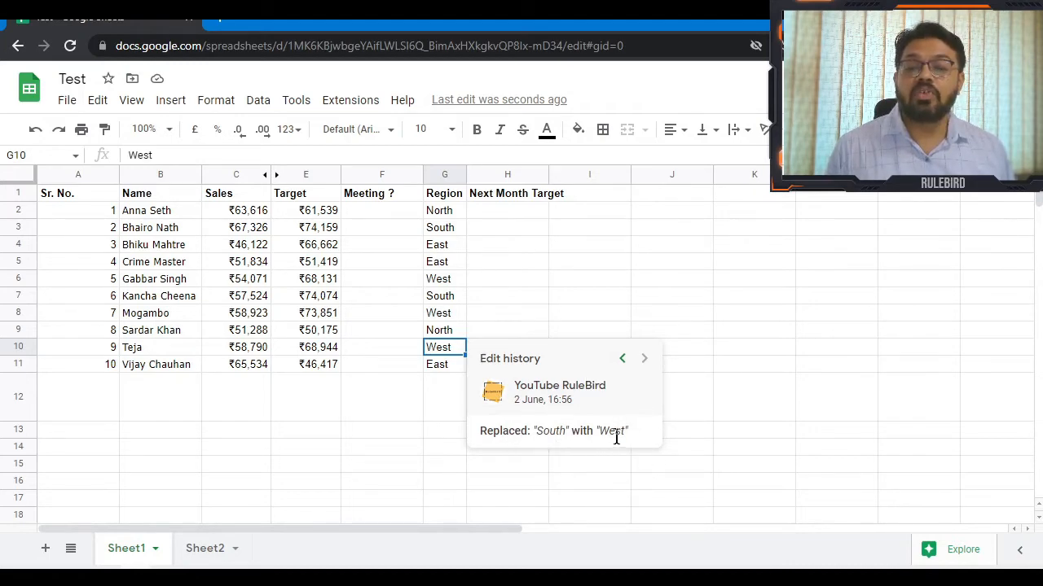
pyautogui.click(622, 358)
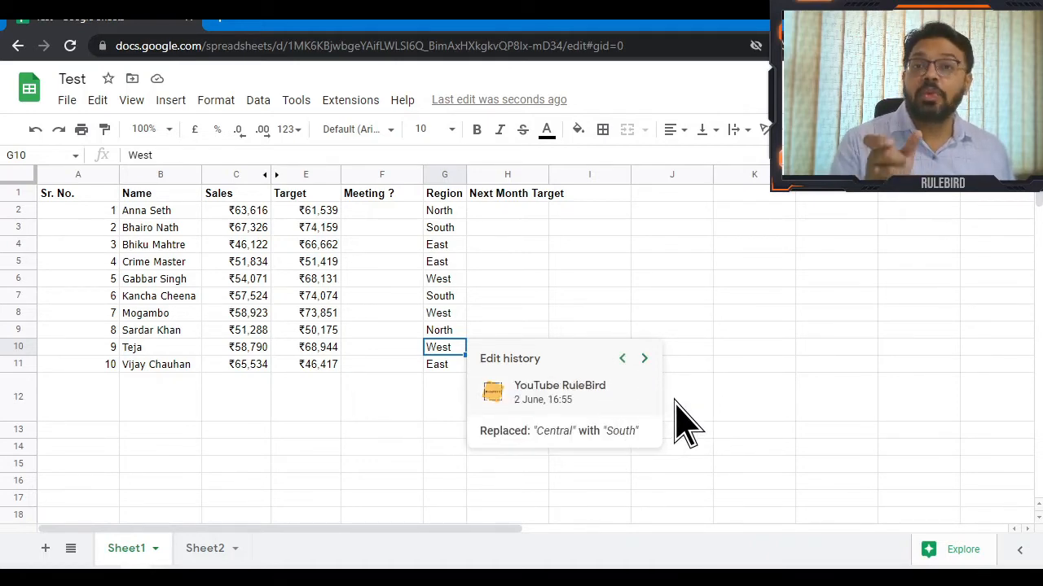
pyautogui.click(623, 358)
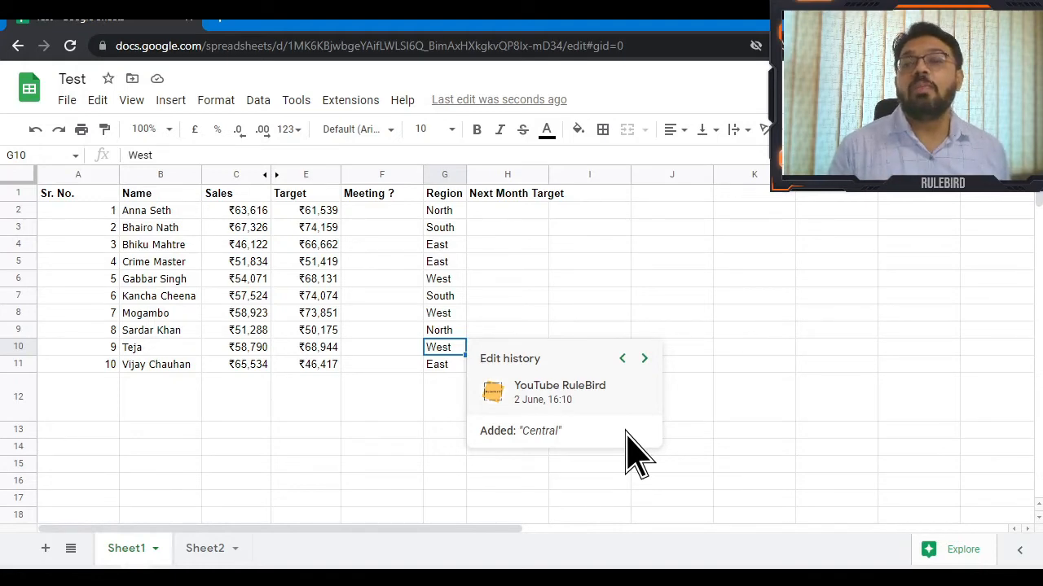
pyautogui.click(643, 359)
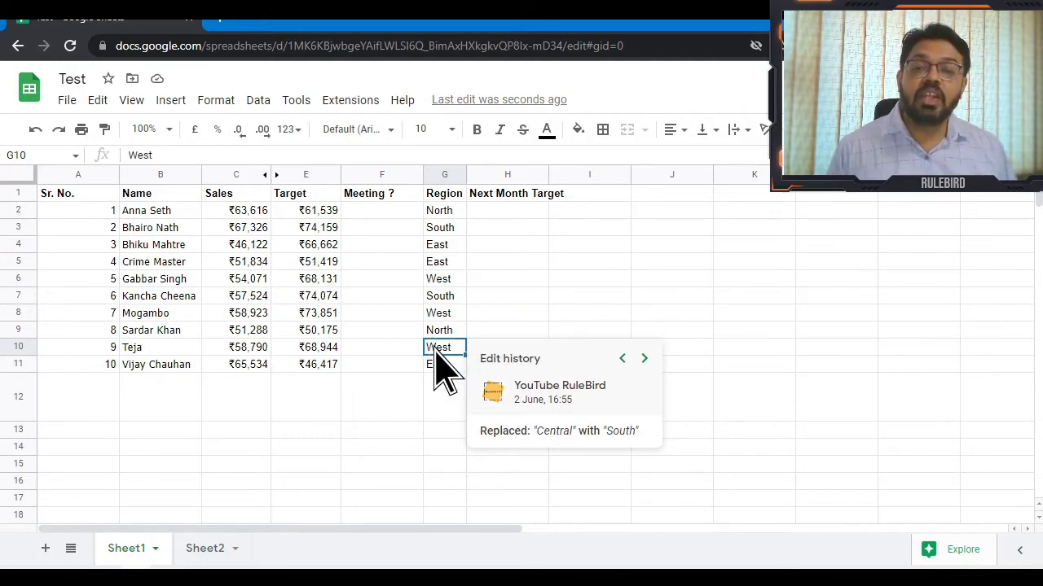
pyautogui.click(675, 247)
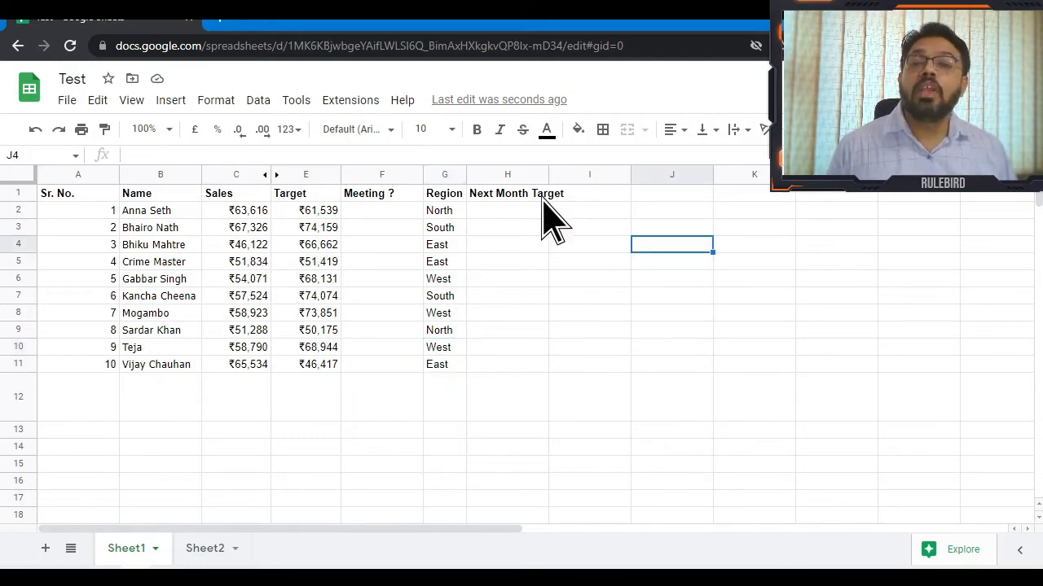
pyautogui.click(66, 101)
pyautogui.moveTo(254, 461)
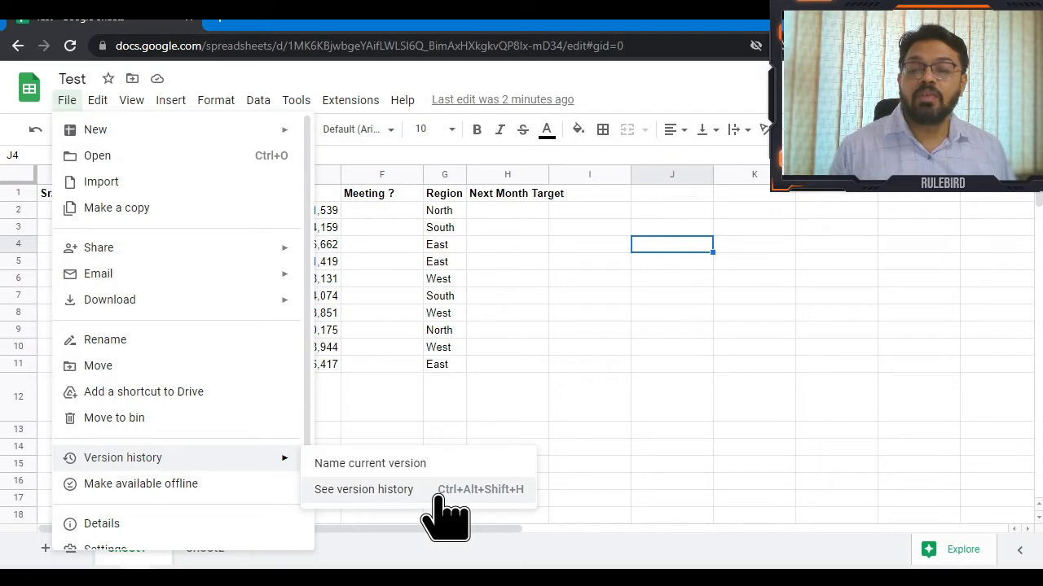
pyautogui.click(471, 281)
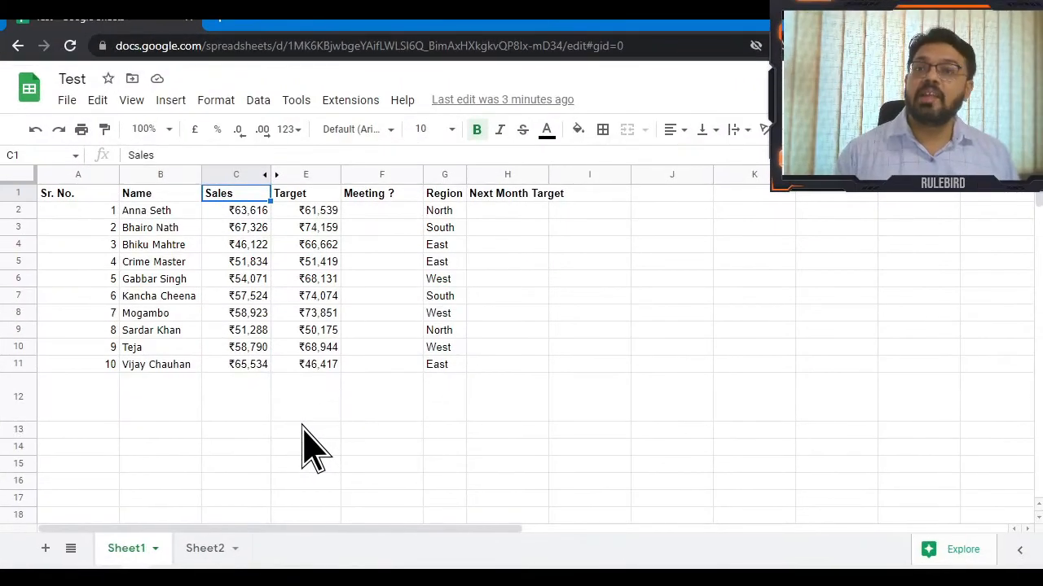
pyautogui.press('Right')
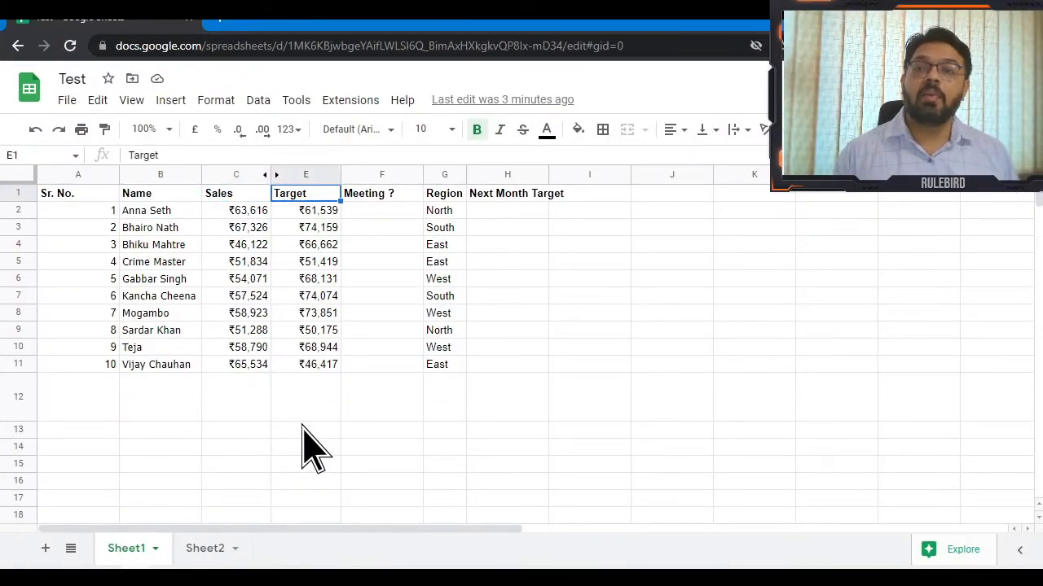
pyautogui.press('Left')
pyautogui.press('Down')
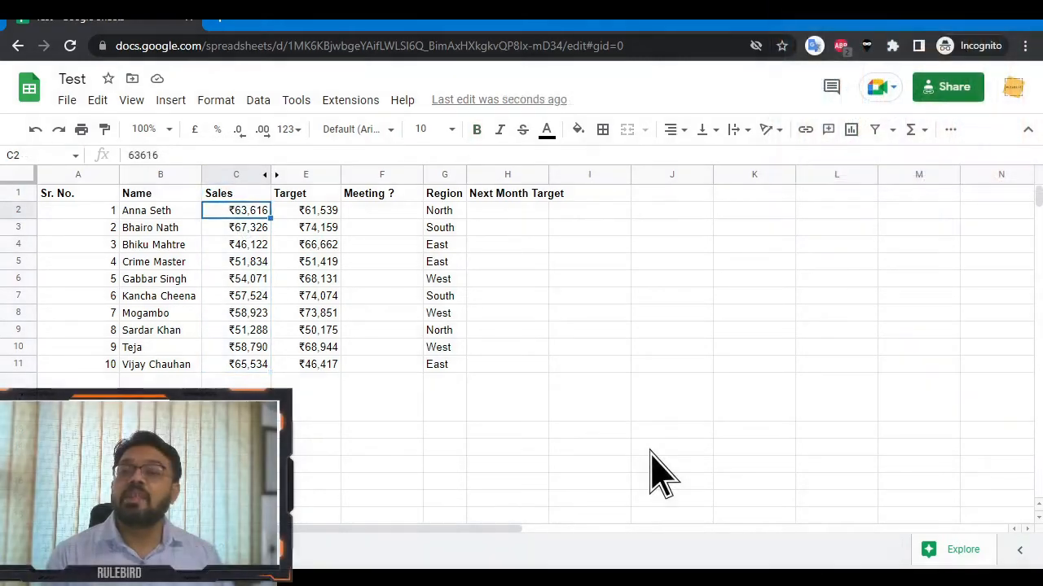
# Apply a red-white-green colour scale to Sales C2:C11, lowest values red and highest green.
pyautogui.hotkey('ctrl', 'shift', 'Down')
pyautogui.click(216, 100)
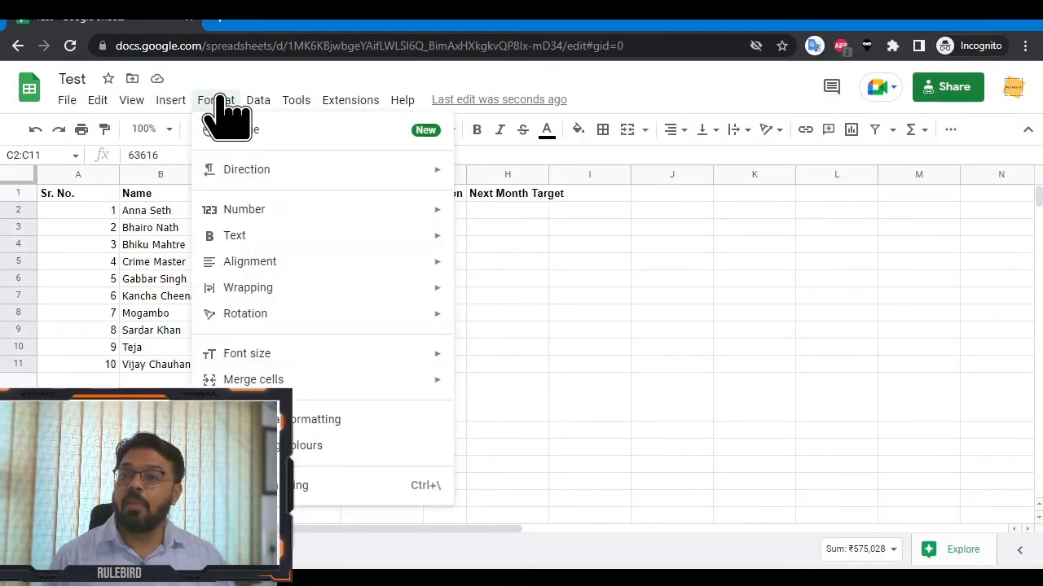
pyautogui.click(300, 423)
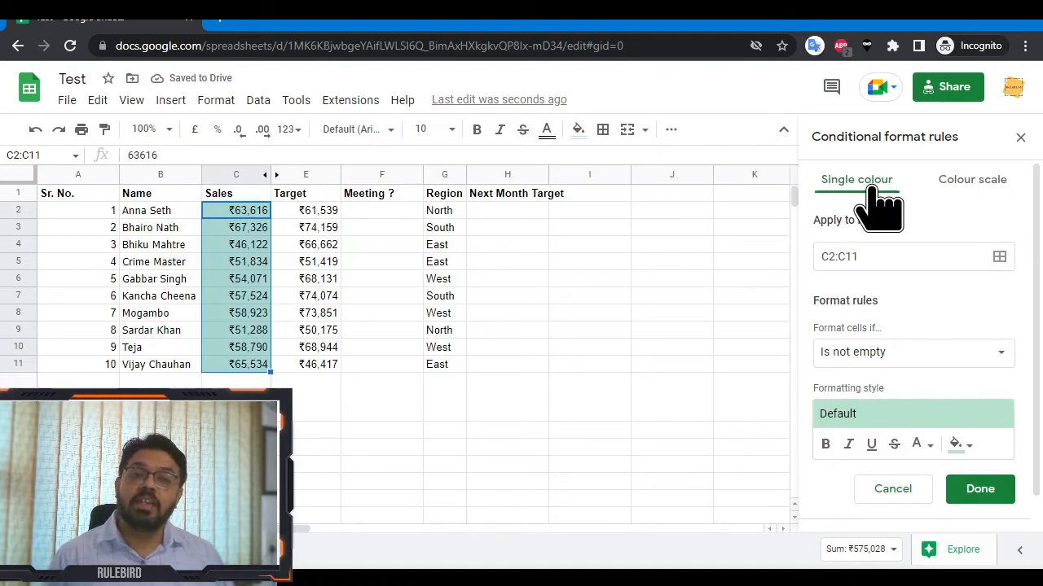
pyautogui.click(959, 183)
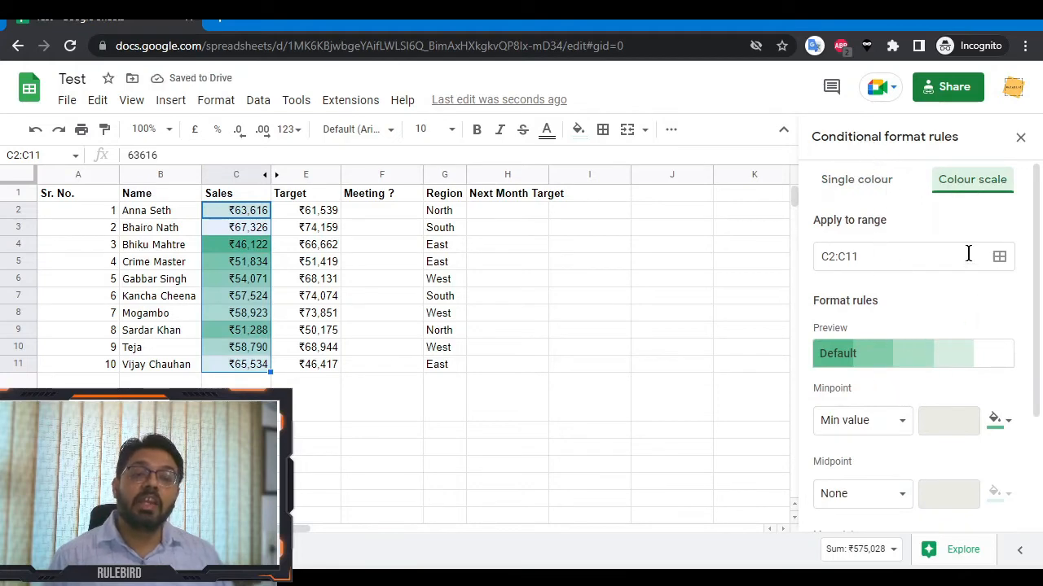
pyautogui.click(949, 367)
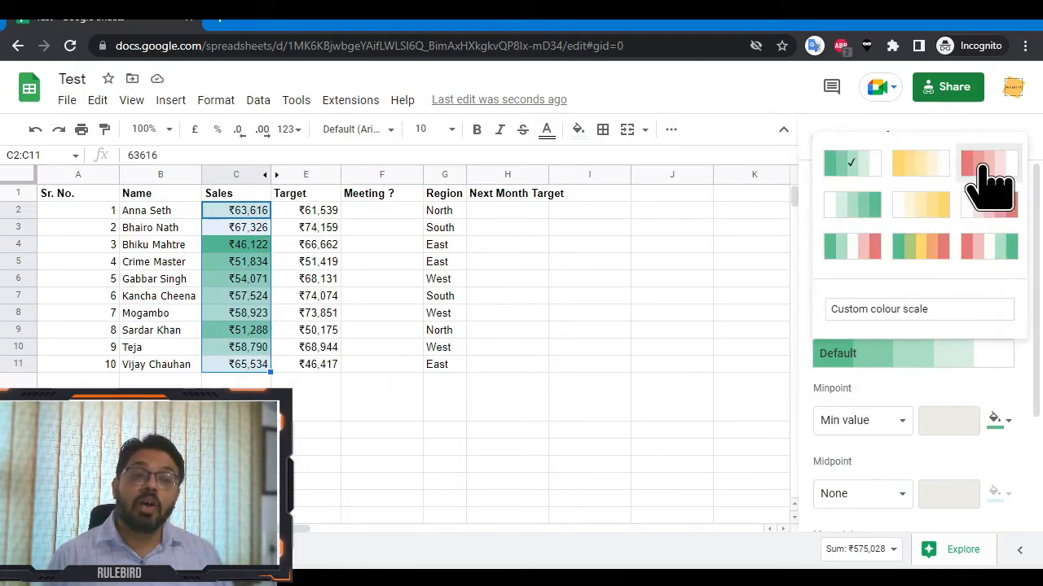
pyautogui.click(986, 247)
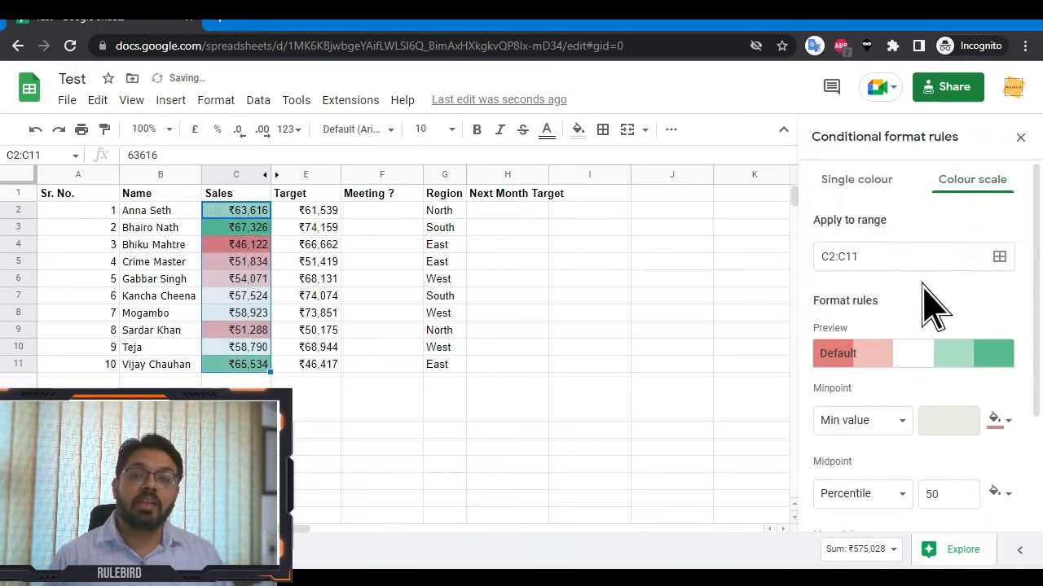
pyautogui.click(950, 358)
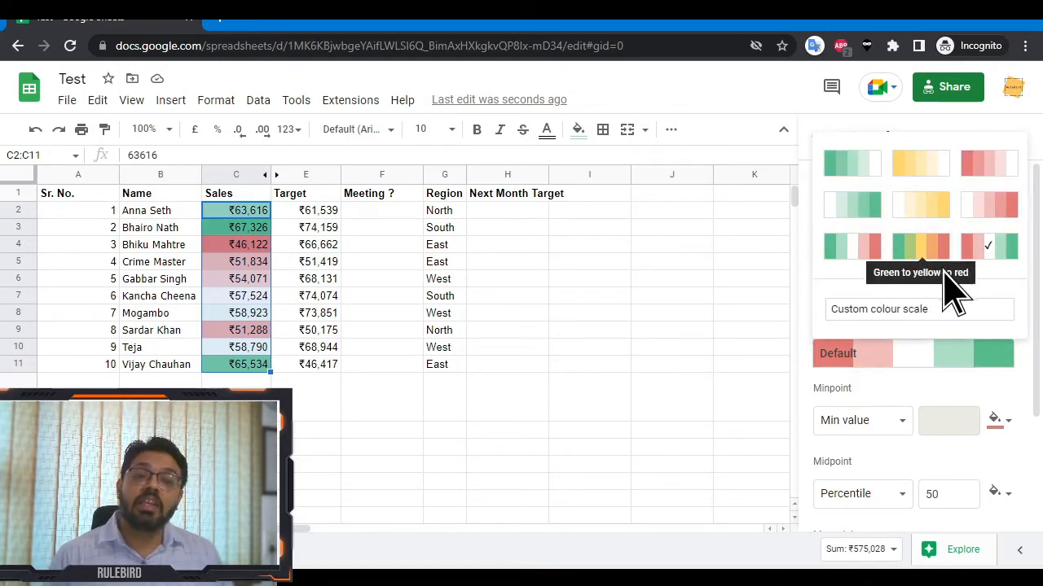
pyautogui.click(928, 314)
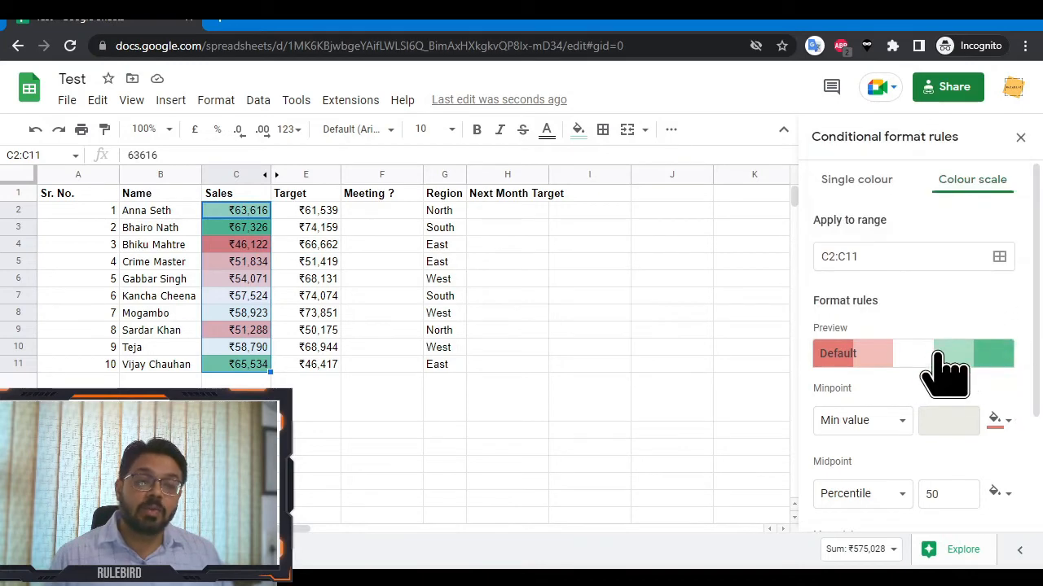
pyautogui.click(960, 356)
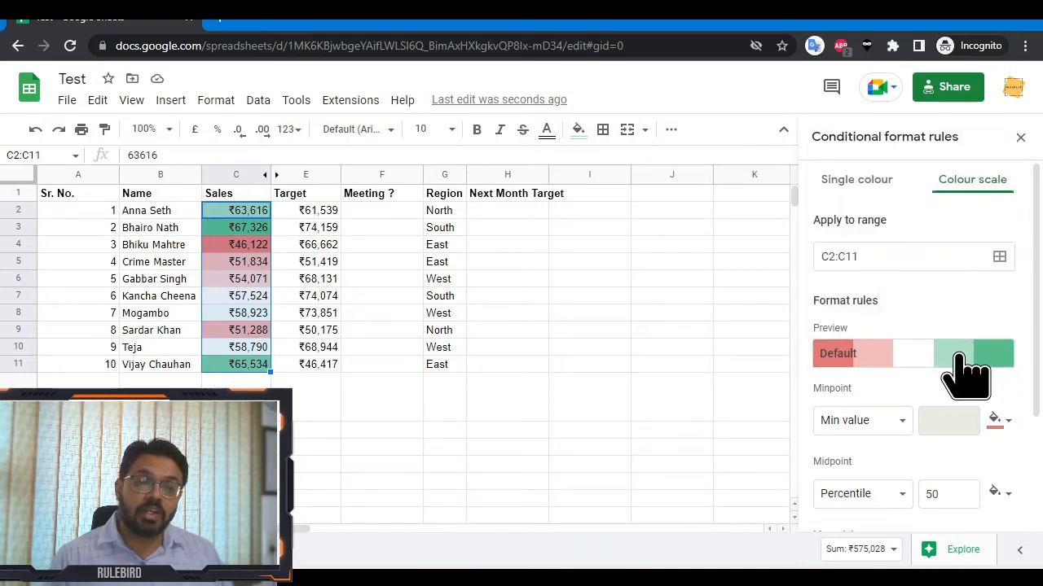
pyautogui.scroll(-2, 963, 440)
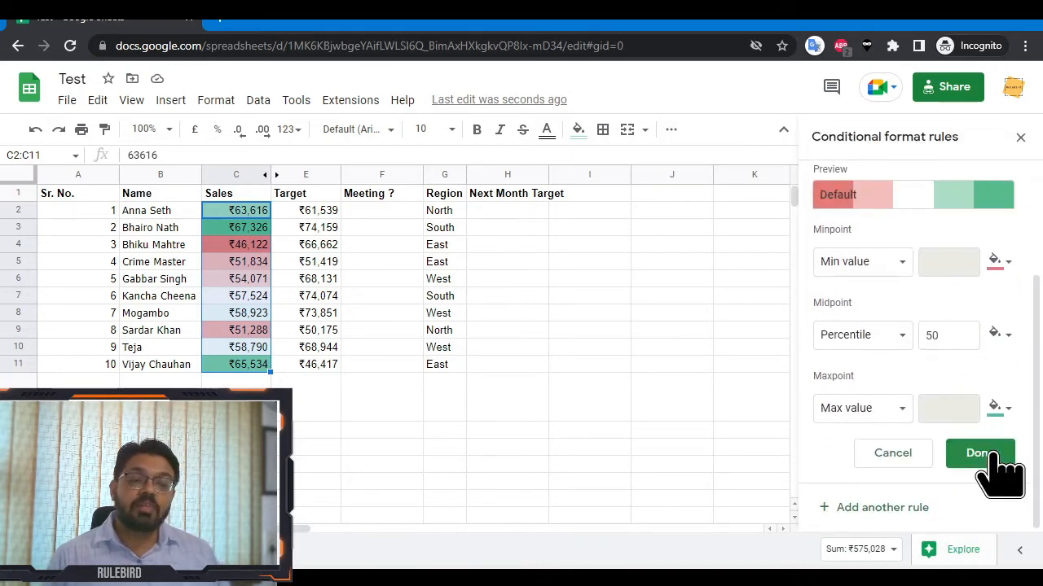
pyautogui.click(982, 453)
pyautogui.click(307, 368)
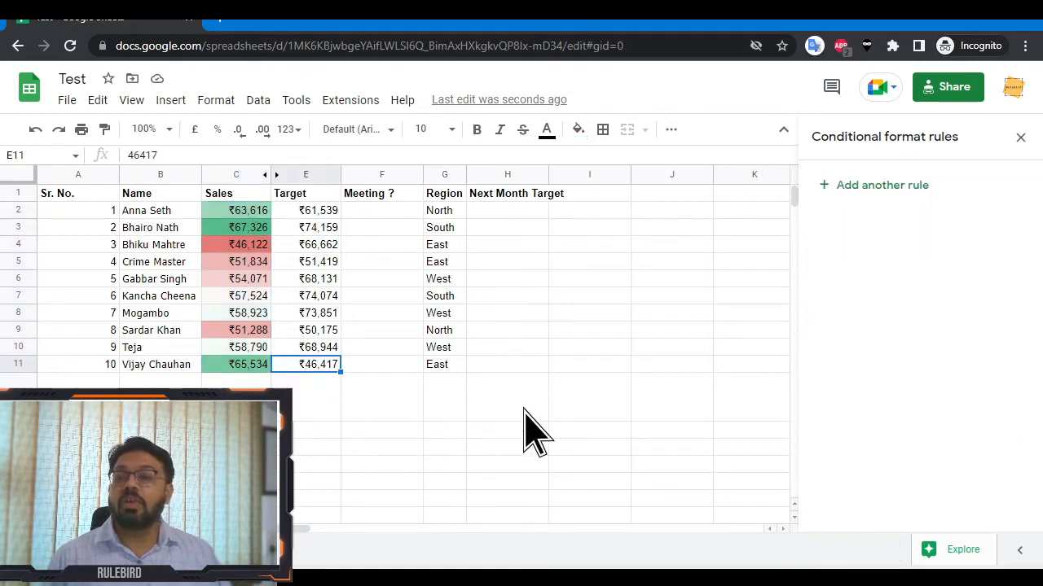
# Change Sales cell C8 to 100000 so the colour scale re-shades it dark green.
pyautogui.click(252, 199)
pyautogui.click(248, 212)
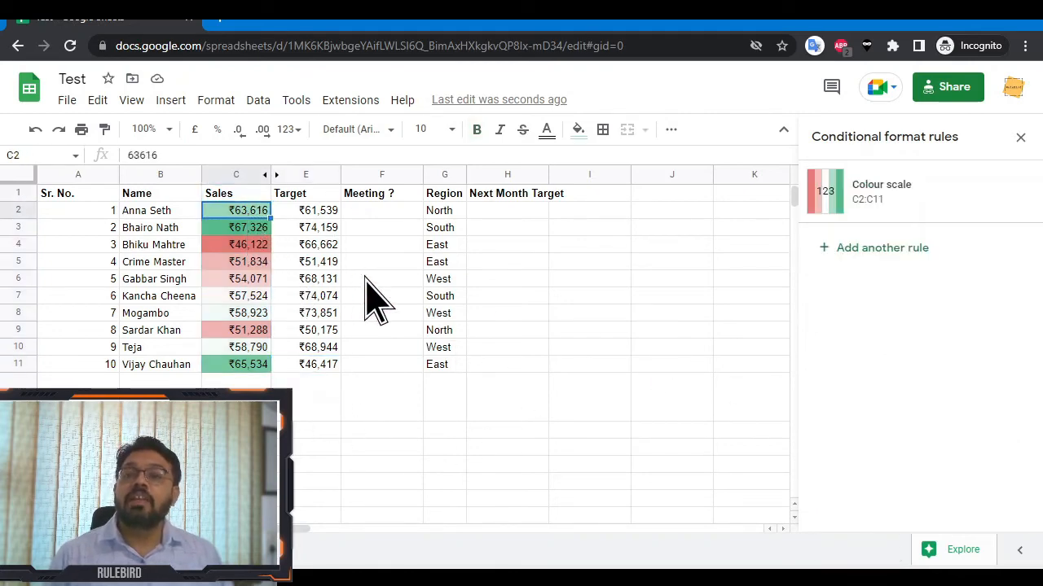
pyautogui.click(248, 315)
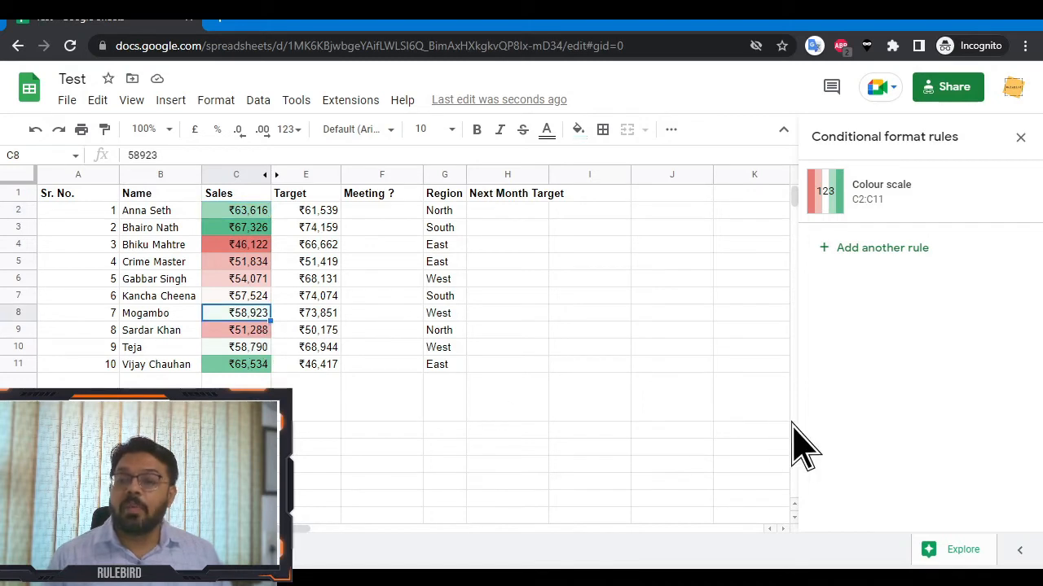
pyautogui.write('10000')
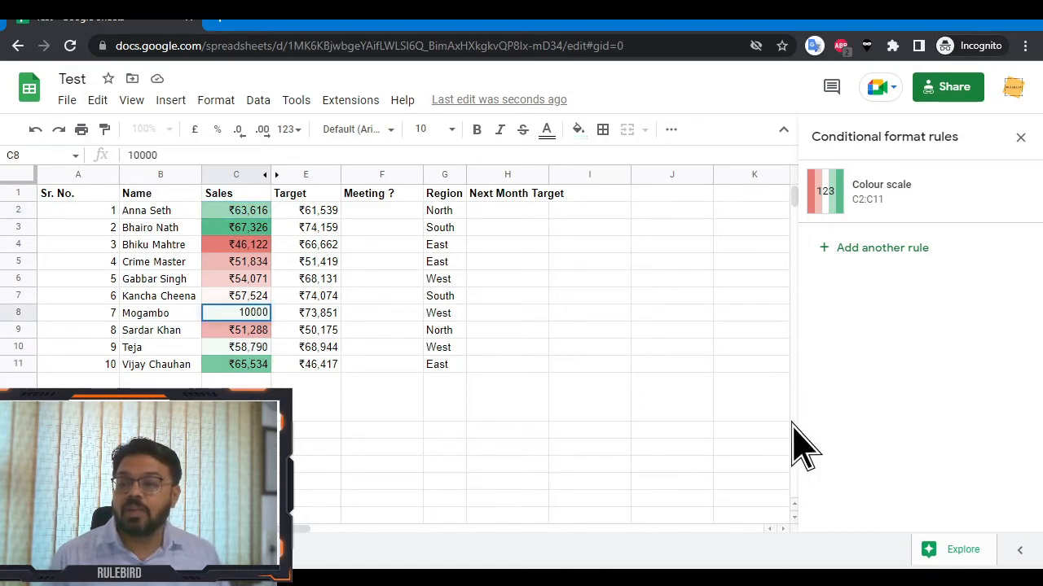
pyautogui.write('0')
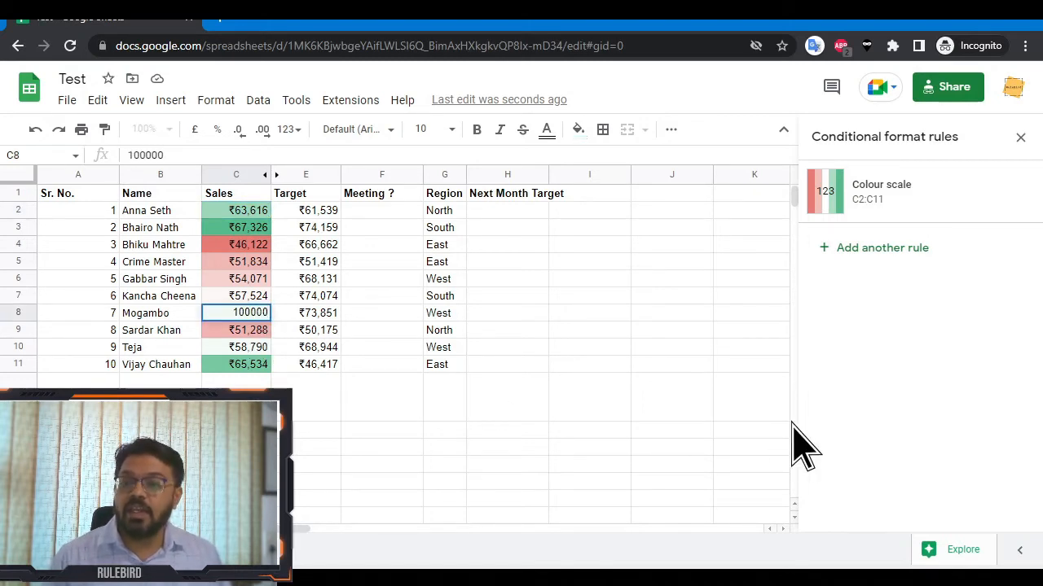
pyautogui.press('Return')
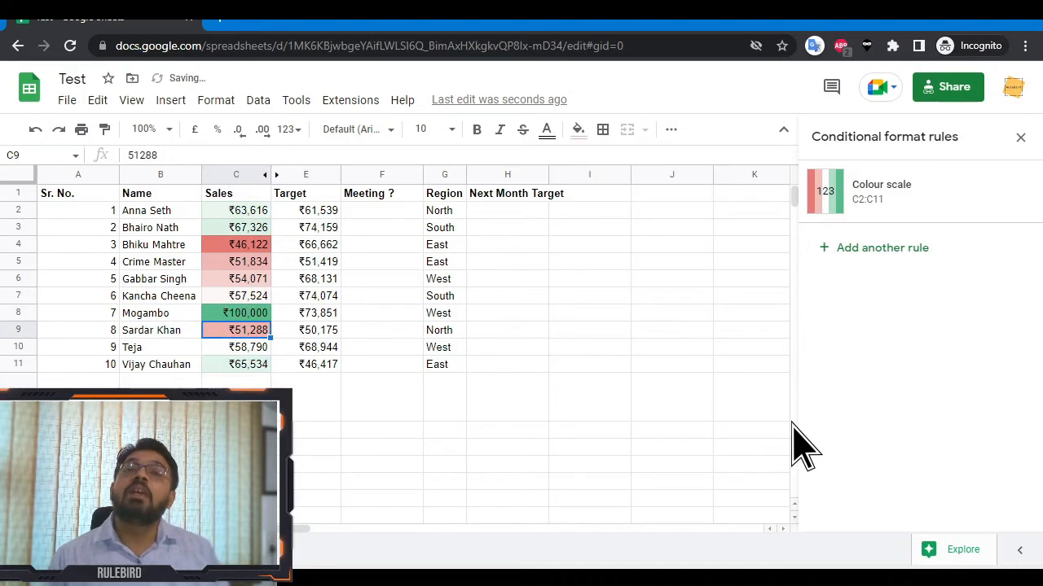
pyautogui.press('Up')
pyautogui.press('Up')
pyautogui.press('Up')
pyautogui.press('Up')
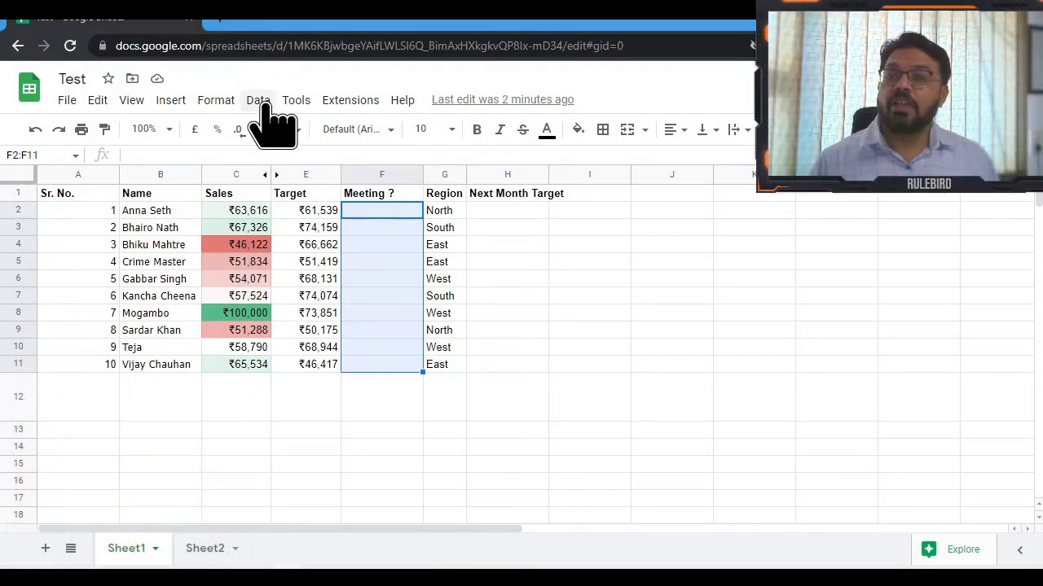
# Add data validation to F2:F11 with a 'Yes, No' list of items that rejects other input.
pyautogui.click(259, 101)
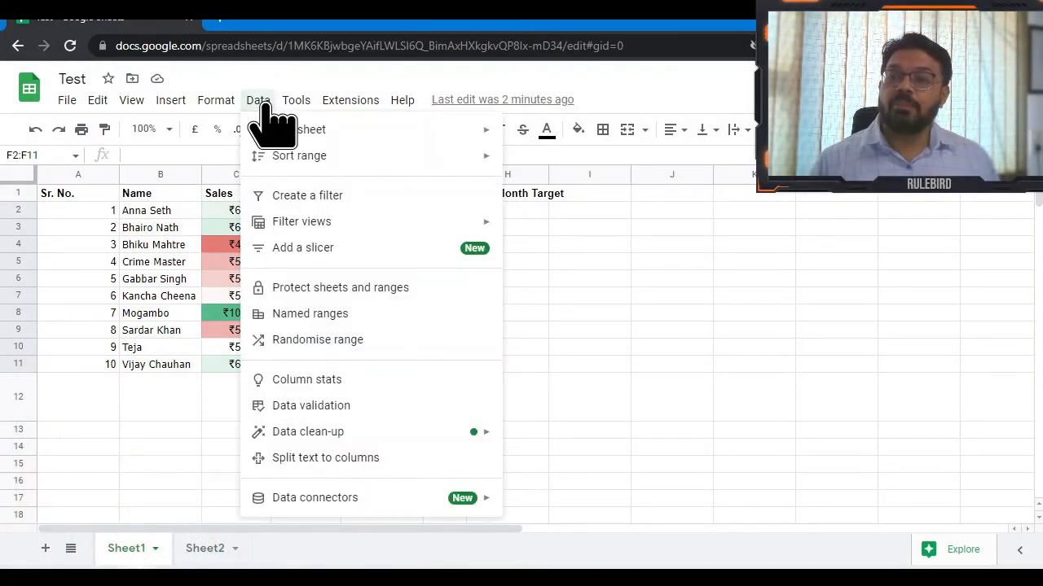
pyautogui.click(325, 411)
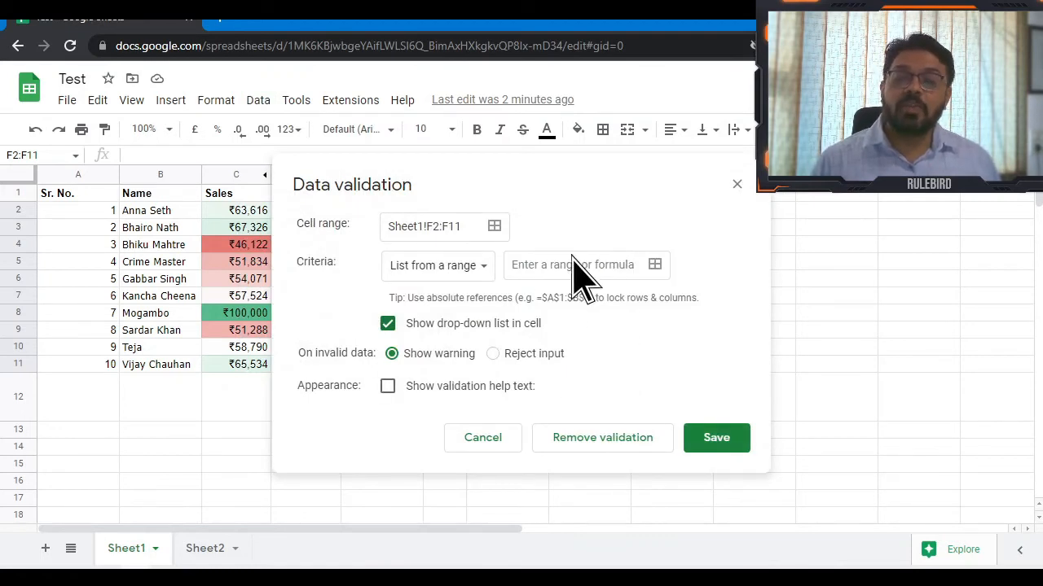
pyautogui.click(569, 274)
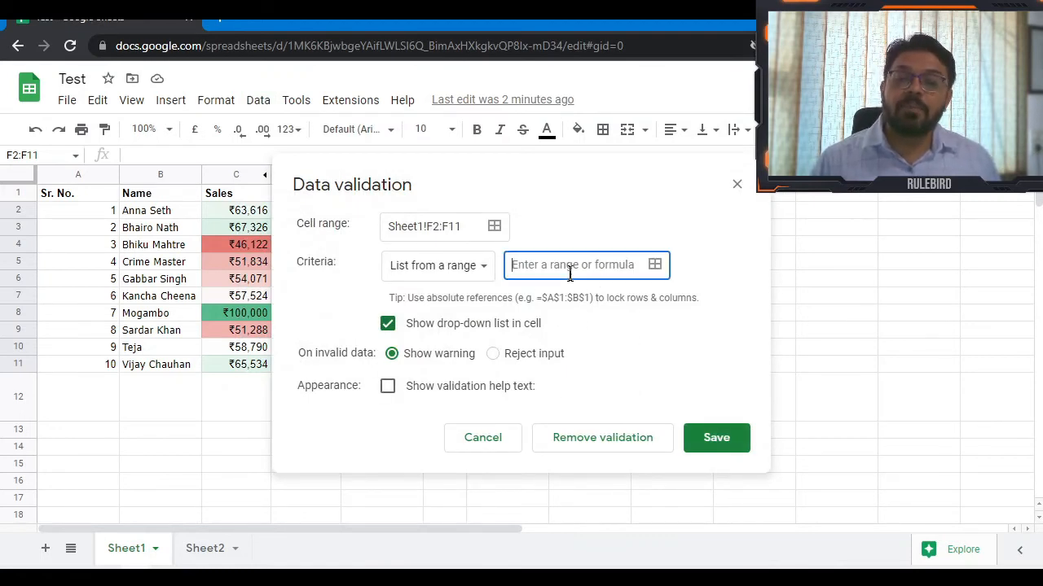
pyautogui.click(446, 267)
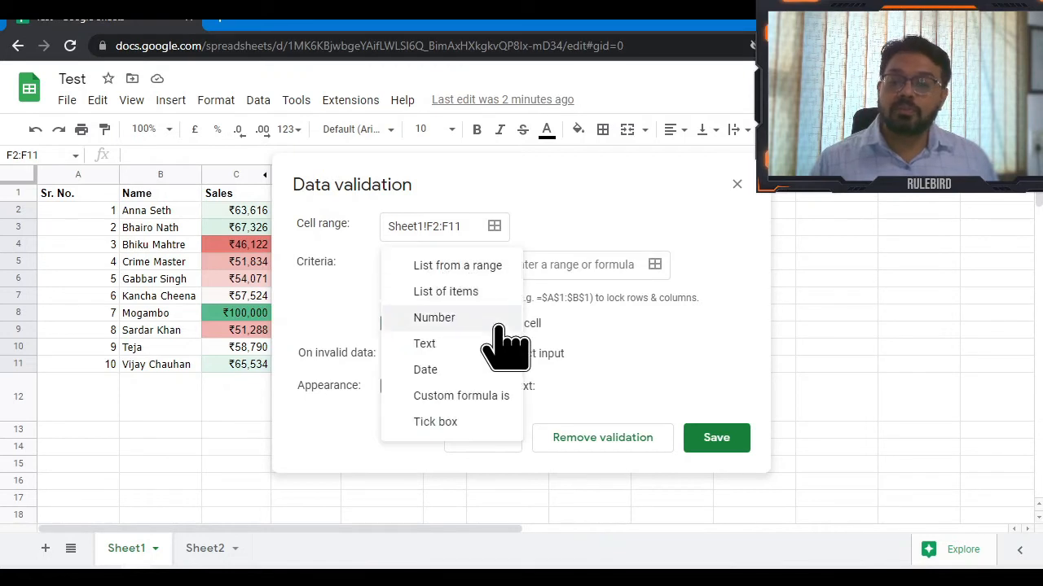
pyautogui.click(449, 287)
pyautogui.click(583, 274)
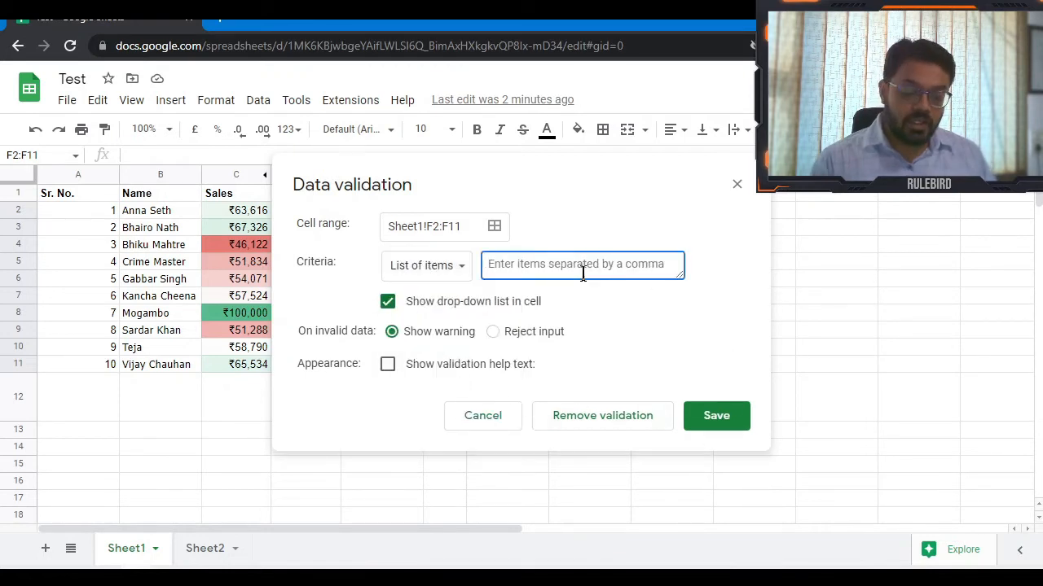
pyautogui.write('Yes, ')
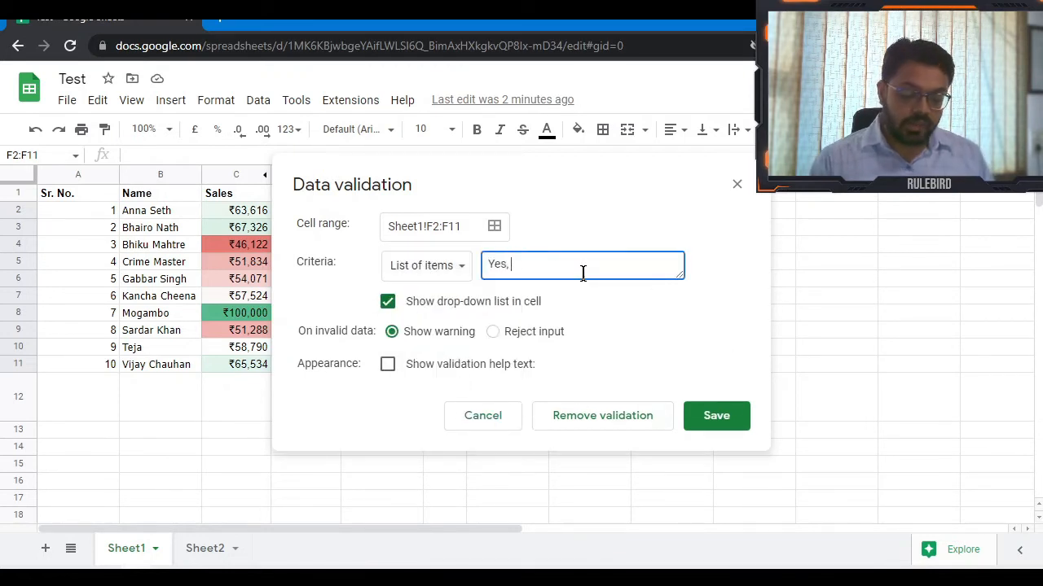
pyautogui.write('No')
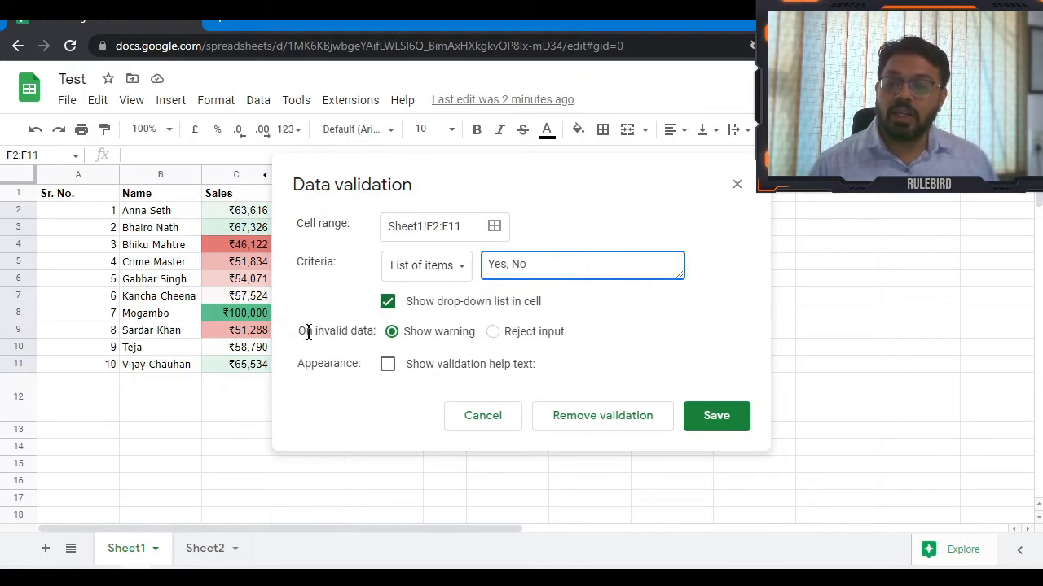
pyautogui.click(494, 332)
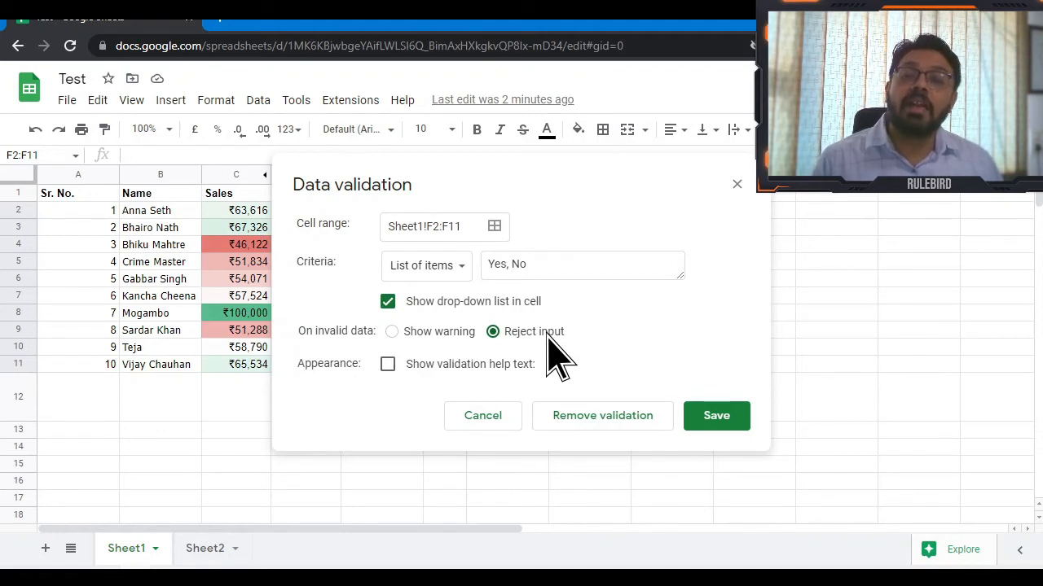
pyautogui.click(708, 416)
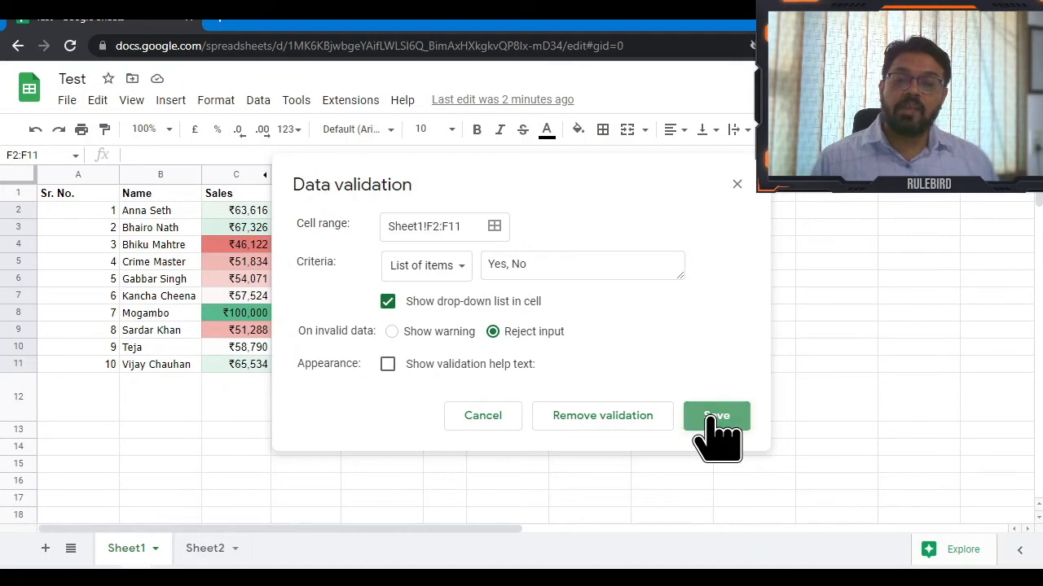
pyautogui.click(411, 279)
pyautogui.click(412, 211)
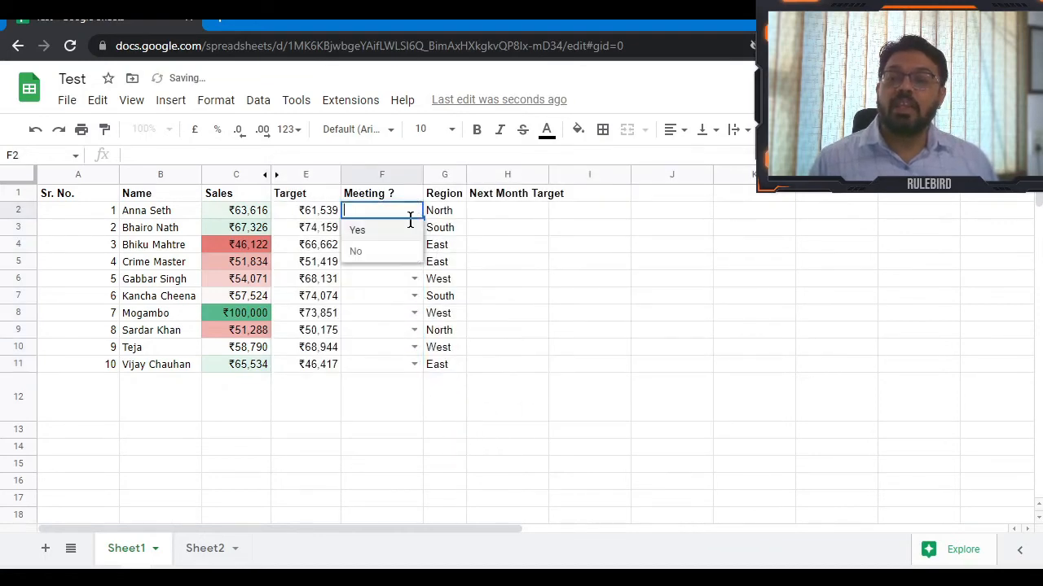
# Pick Yes from the drop-downs in Meeting ? cells F2, F3 and F4.
pyautogui.click(389, 232)
pyautogui.click(414, 228)
pyautogui.click(399, 246)
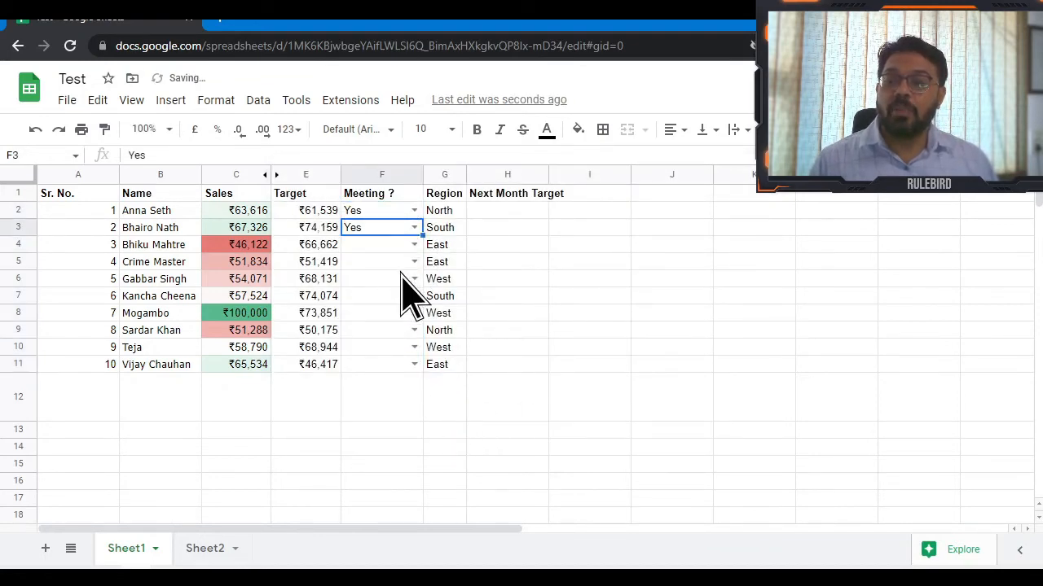
pyautogui.click(413, 244)
pyautogui.click(397, 265)
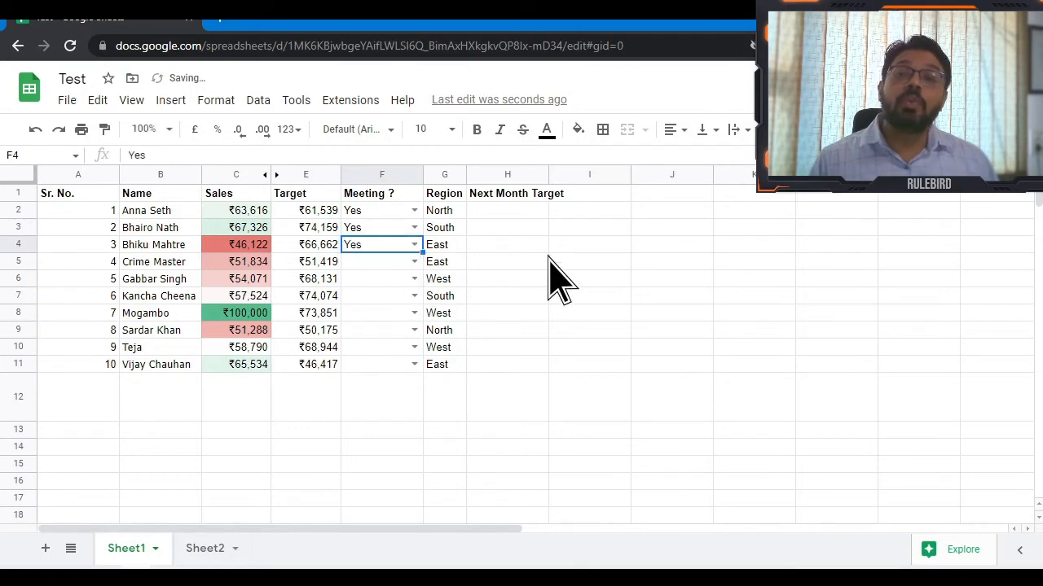
# Enter 'Nope' in F6 to confirm the invalid value is rejected, then select I2:I11.
pyautogui.click(400, 281)
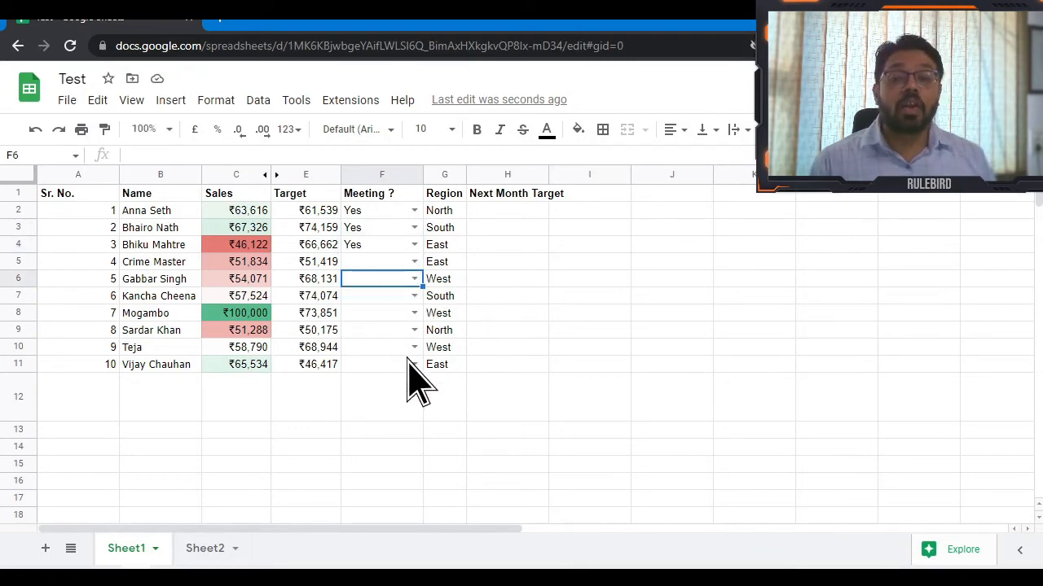
pyautogui.write('Nope')
pyautogui.press('Return')
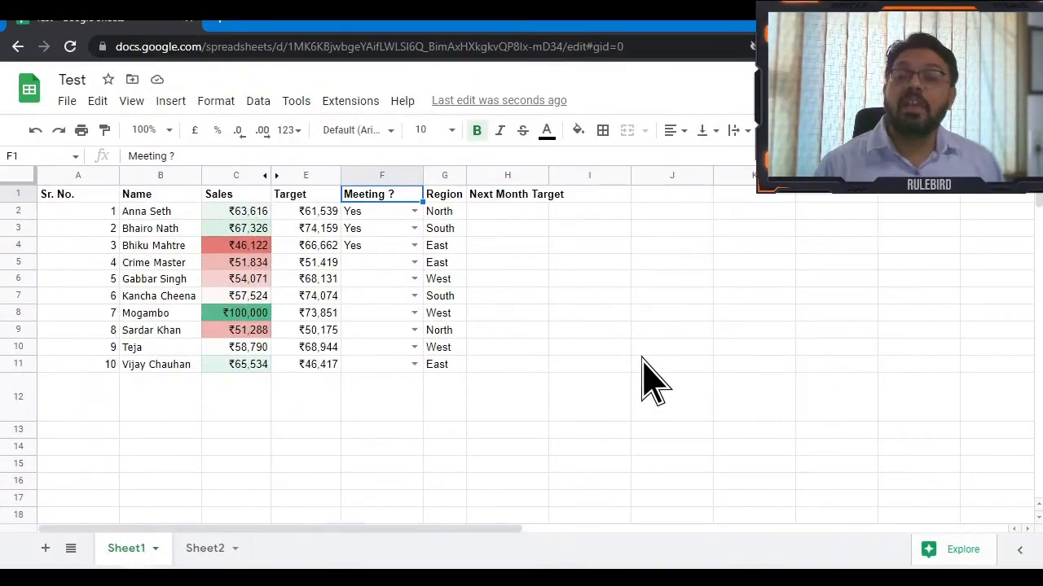
pyautogui.press('Right')
pyautogui.press('Right')
pyautogui.press('Right')
pyautogui.press('Down')
pyautogui.hotkey('shift', 'Down')
pyautogui.hotkey('shift', 'Down')
pyautogui.hotkey('shift', 'Down')
pyautogui.hotkey('shift', 'Down')
pyautogui.hotkey('shift', 'Down')
pyautogui.hotkey('shift', 'Down')
pyautogui.hotkey('shift', 'Down')
pyautogui.hotkey('shift', 'Down')
pyautogui.hotkey('shift', 'Down')
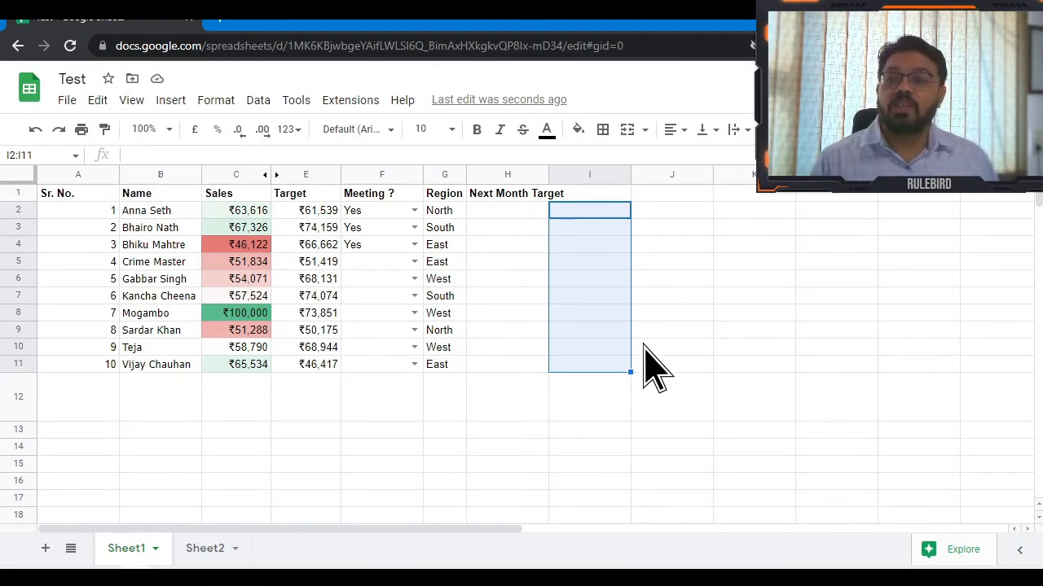
# Insert tick boxes into cells I2:I11.
pyautogui.hotkey('shift', 'Up')
pyautogui.hotkey('shift', 'Up')
pyautogui.hotkey('shift', 'Up')
pyautogui.hotkey('shift', 'Up')
pyautogui.hotkey('shift', 'Up')
pyautogui.hotkey('shift', 'Up')
pyautogui.hotkey('shift', 'Up')
pyautogui.hotkey('shift', 'Up')
pyautogui.hotkey('shift', 'Up')
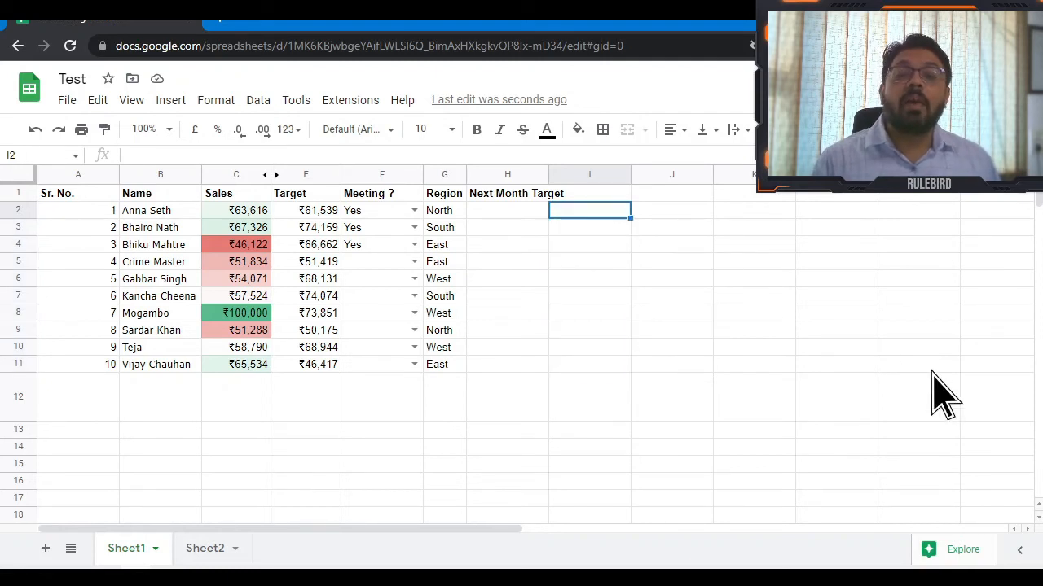
pyautogui.hotkey('shift', 'Down')
pyautogui.hotkey('shift', 'Down')
pyautogui.hotkey('shift', 'Down')
pyautogui.hotkey('shift', 'Down')
pyautogui.hotkey('shift', 'Down')
pyautogui.hotkey('shift', 'Down')
pyautogui.hotkey('shift', 'Down')
pyautogui.hotkey('shift', 'Down')
pyautogui.hotkey('shift', 'Down')
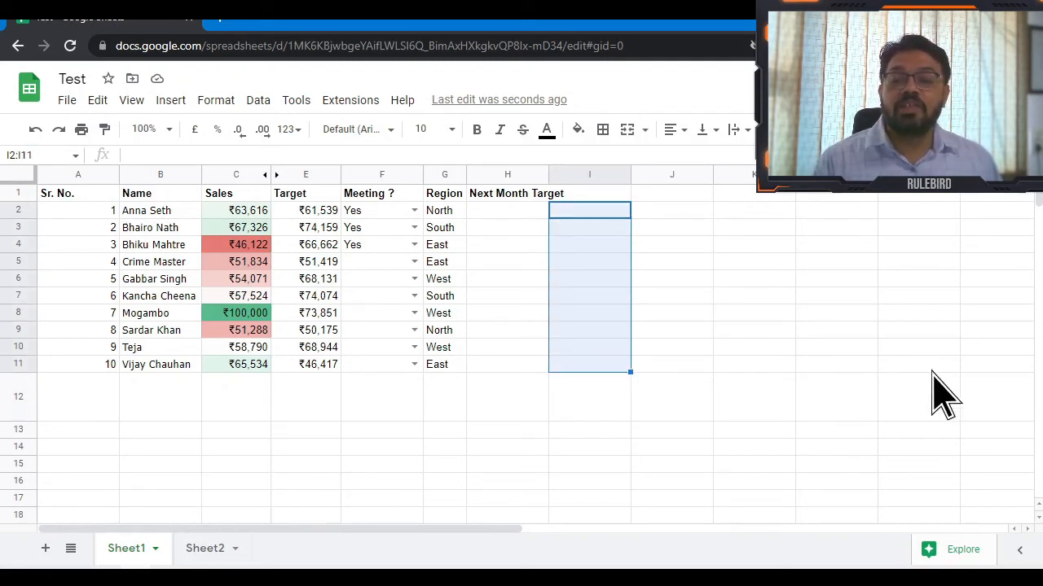
pyautogui.click(170, 101)
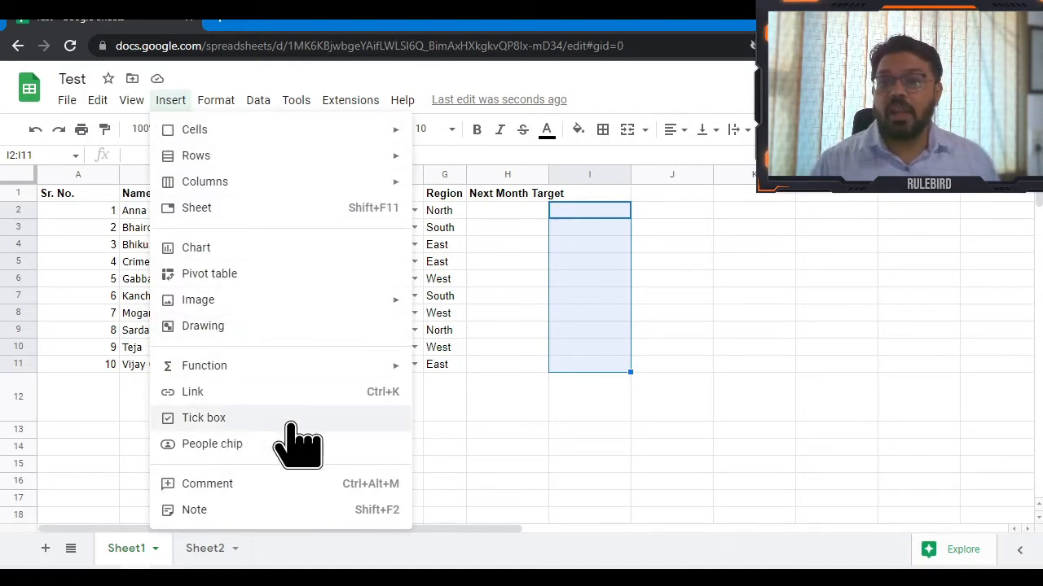
pyautogui.click(204, 418)
pyautogui.click(639, 261)
# Tick the boxes in rows 3–7 and 9–11, then turn on a filter for the table.
pyautogui.click(603, 214)
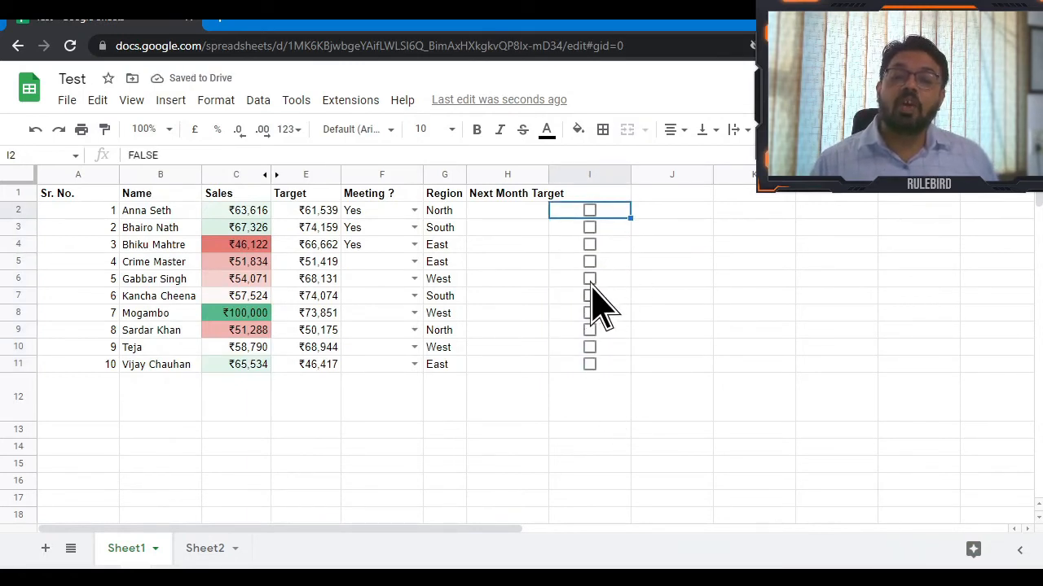
pyautogui.click(588, 278)
pyautogui.press('Up')
pyautogui.press('space')
pyautogui.press('Up')
pyautogui.press('space')
pyautogui.press('Up')
pyautogui.press('space')
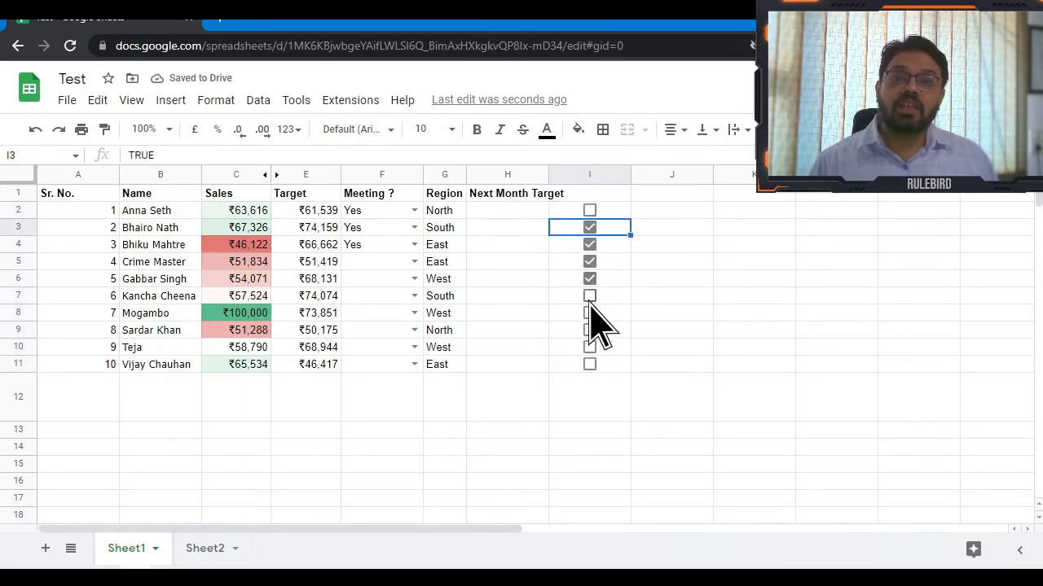
pyautogui.click(590, 297)
pyautogui.click(588, 331)
pyautogui.click(591, 347)
pyautogui.click(589, 364)
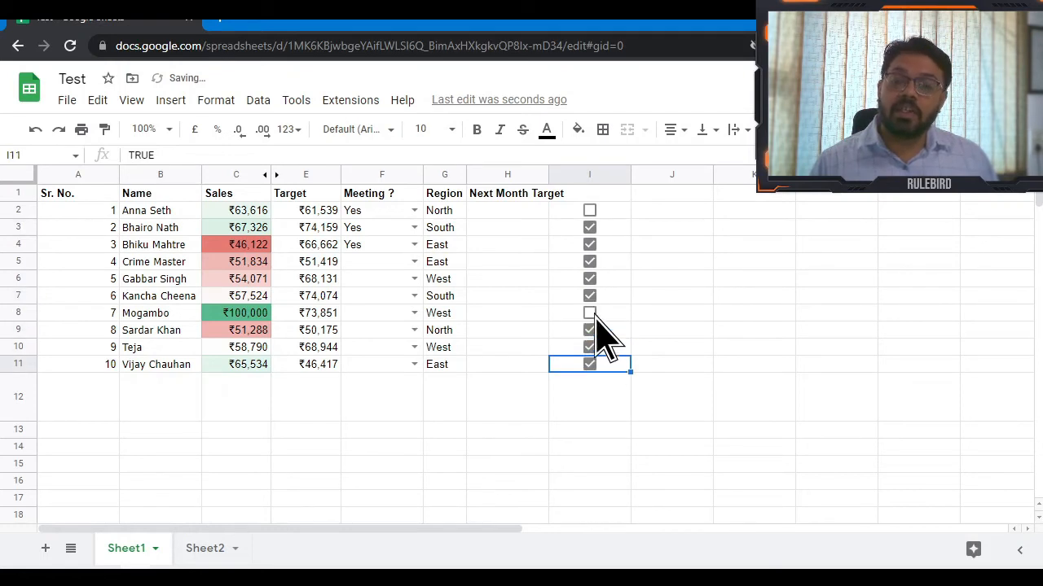
pyautogui.click(587, 197)
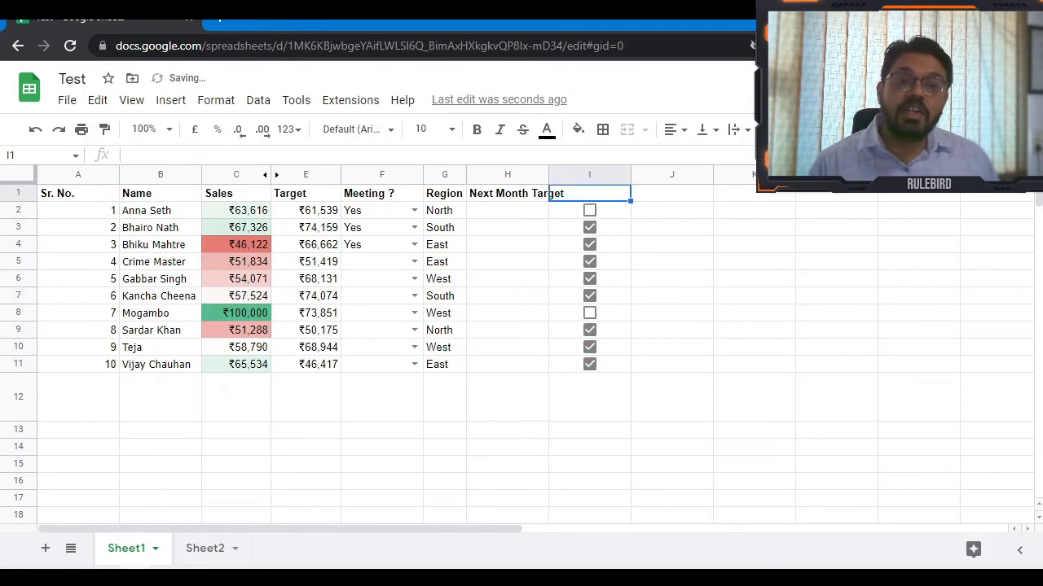
pyautogui.hotkey('ctrl', 'shift', 'l')
# Filter column I to show only TRUE rows by unchecking FALSE.
pyautogui.click(621, 194)
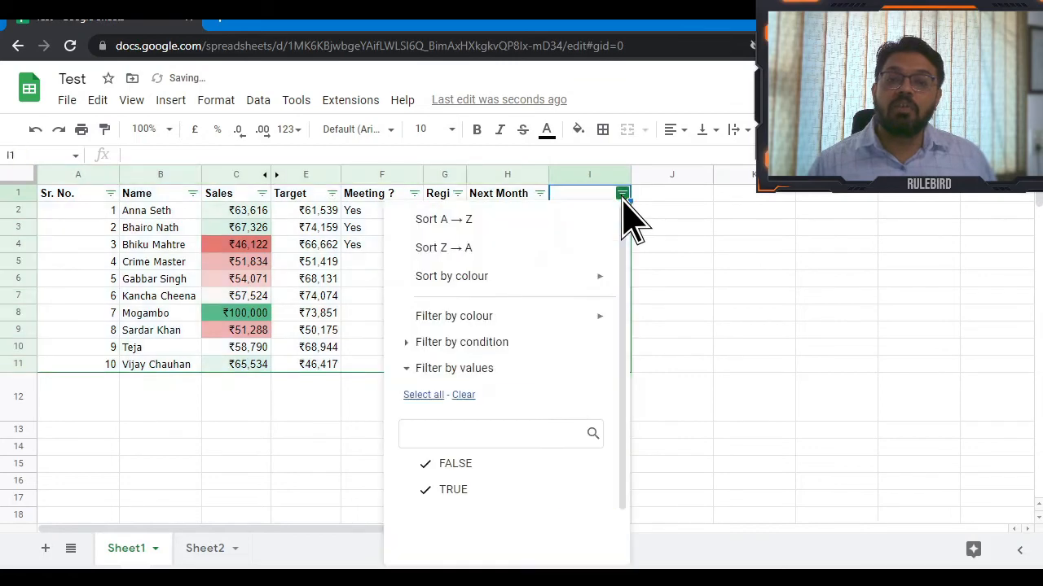
pyautogui.click(498, 473)
pyautogui.scroll(-2, 610, 493)
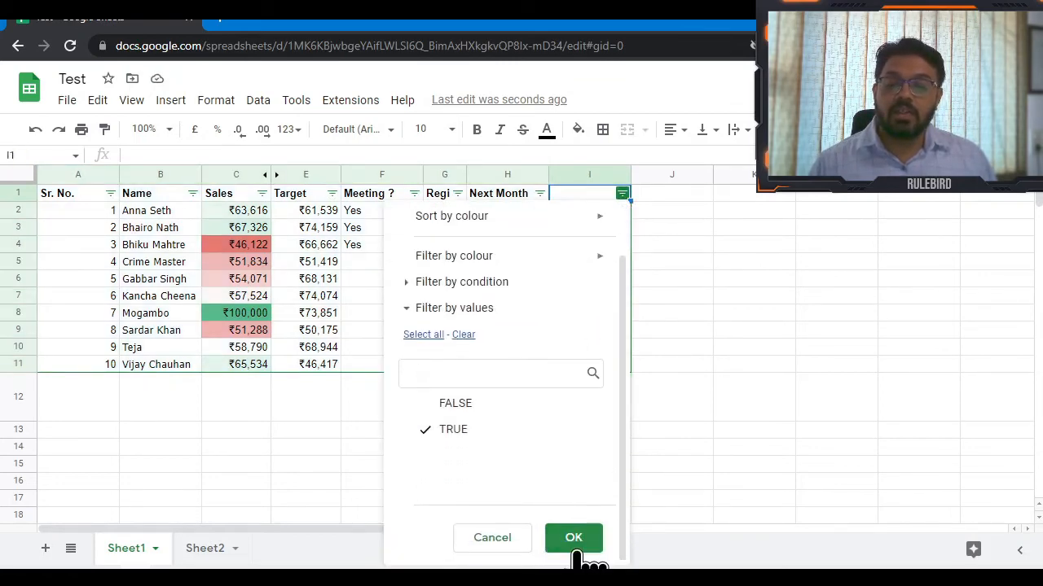
pyautogui.click(573, 539)
pyautogui.click(664, 263)
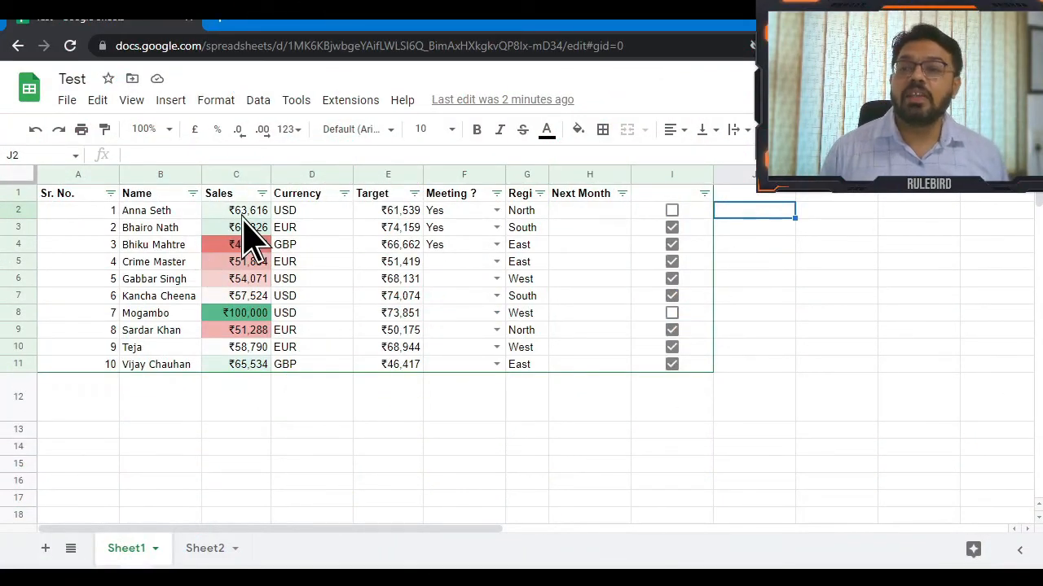
# Enter =GOOGLEFINANCE("currency:USDINR") in J2 to fetch the USD-to-INR rate.
pyautogui.click(245, 214)
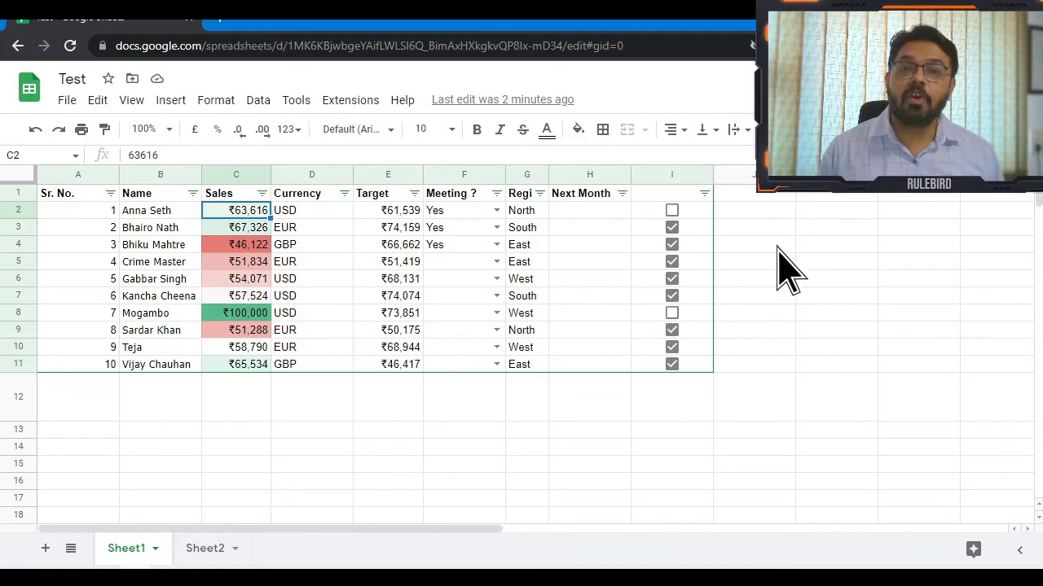
pyautogui.click(771, 214)
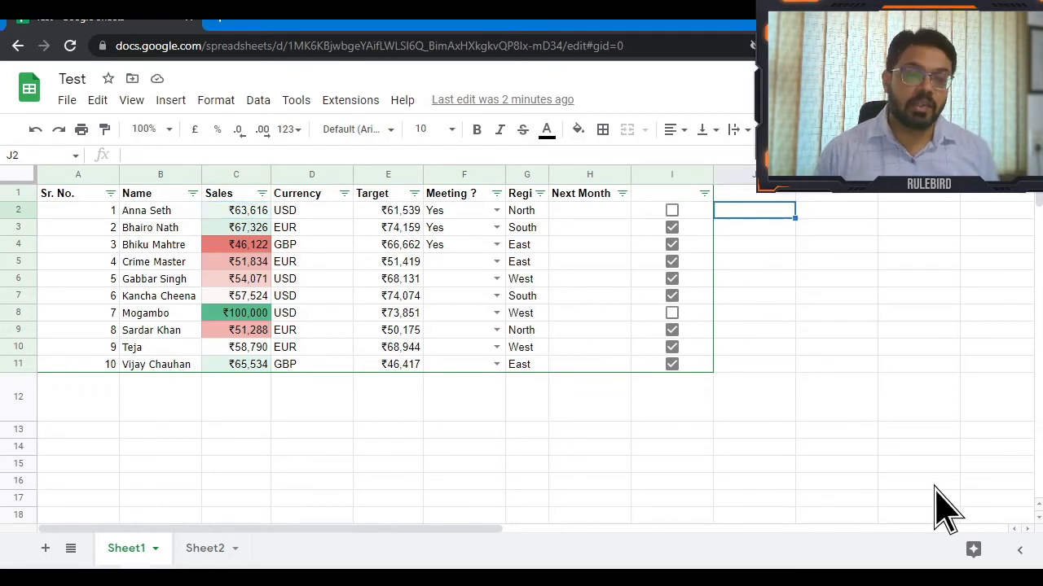
pyautogui.write('=GOOGLEFINANCE(')
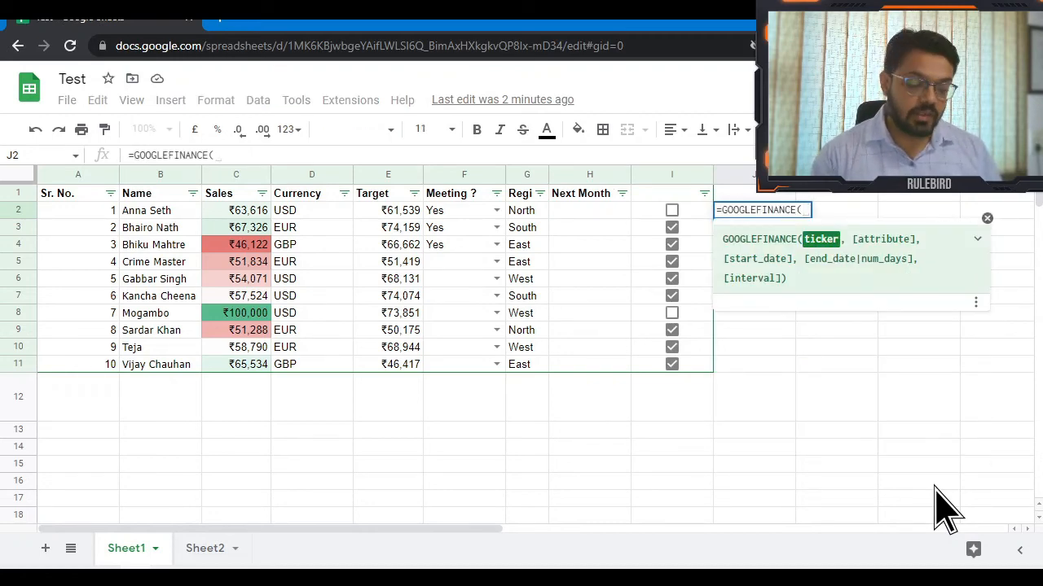
pyautogui.write('"currency')
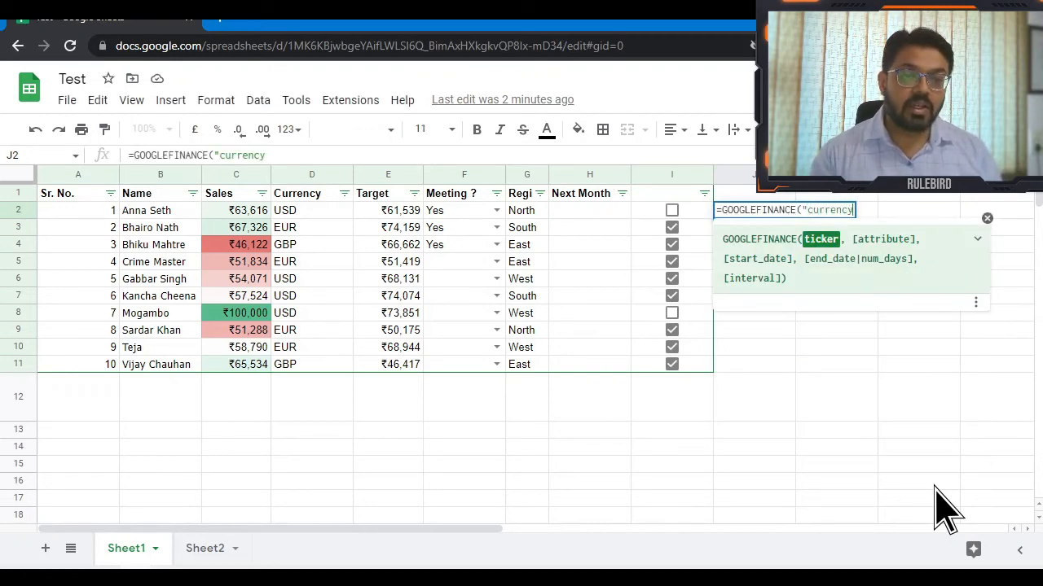
pyautogui.write(':')
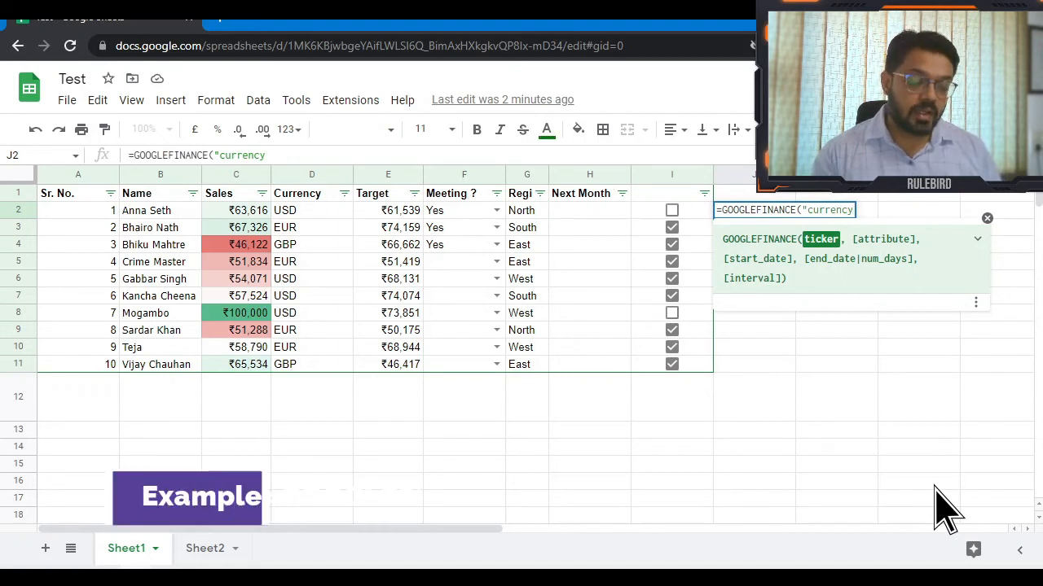
pyautogui.write('USDINR')
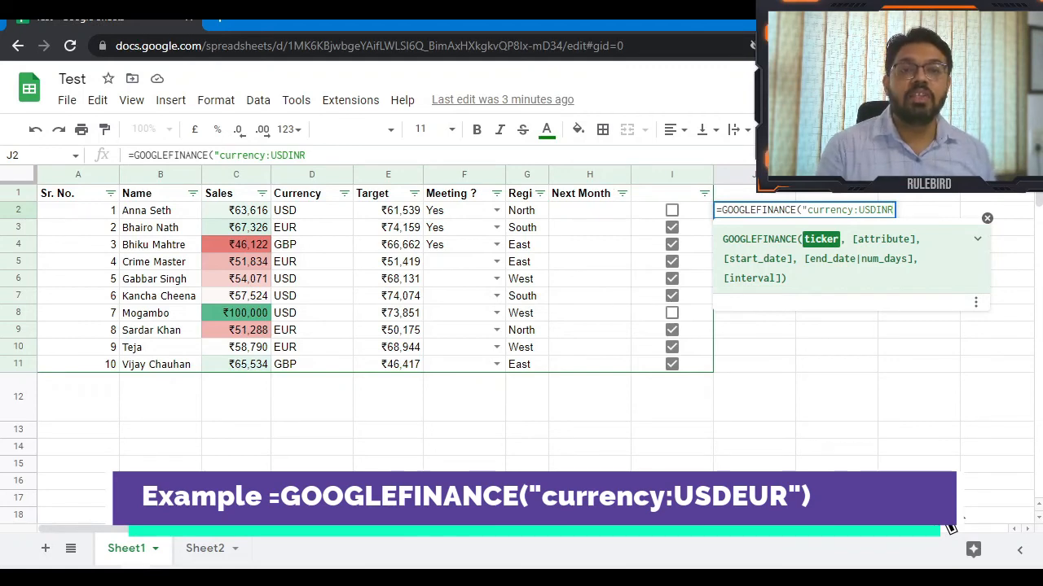
pyautogui.write('"')
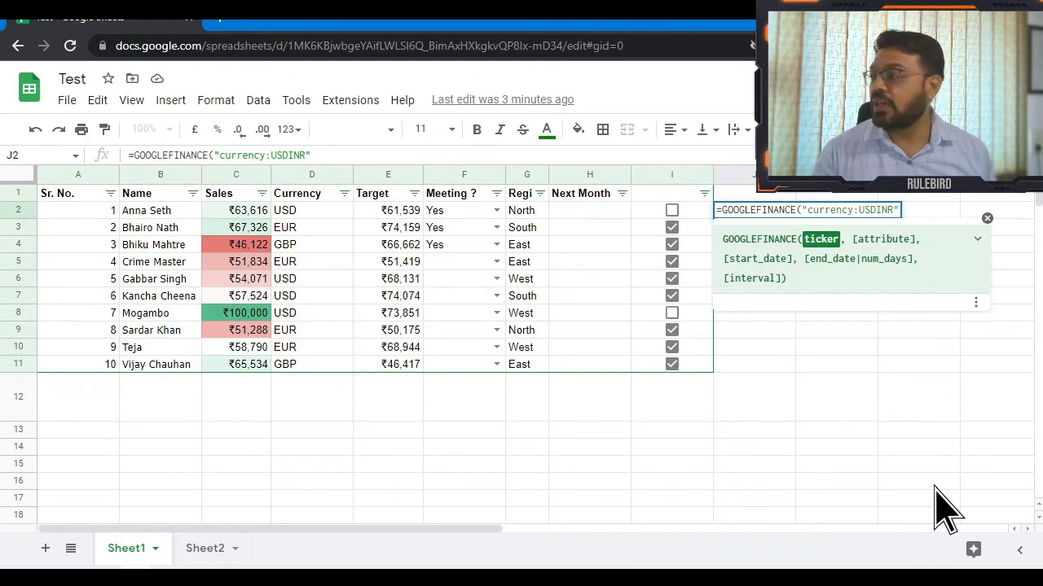
pyautogui.press('Return')
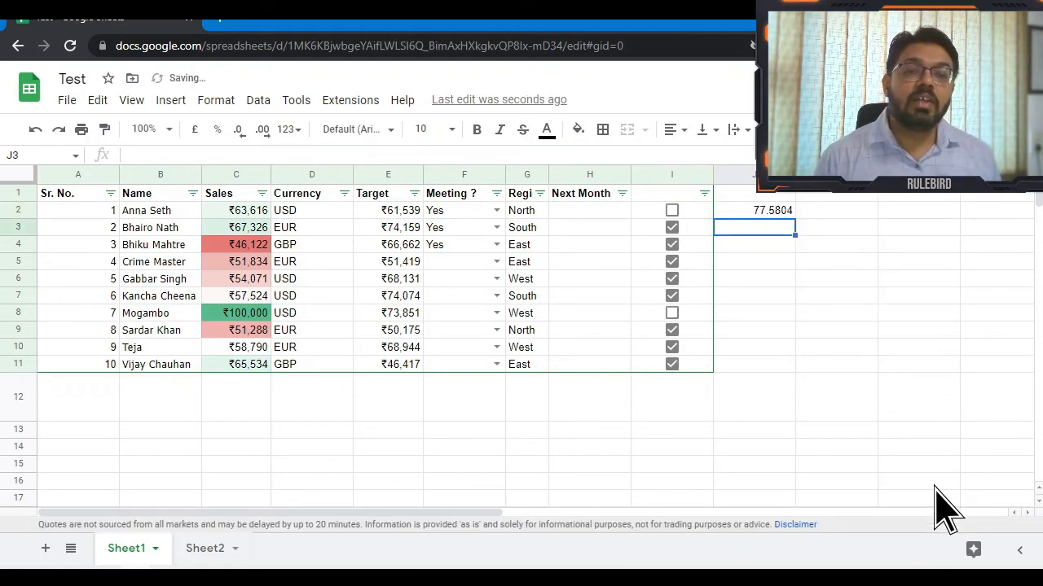
# Change J2 to =C2/GOOGLEFINANCE("currency:USDINR") and autofill it down through J11.
pyautogui.press('Up')
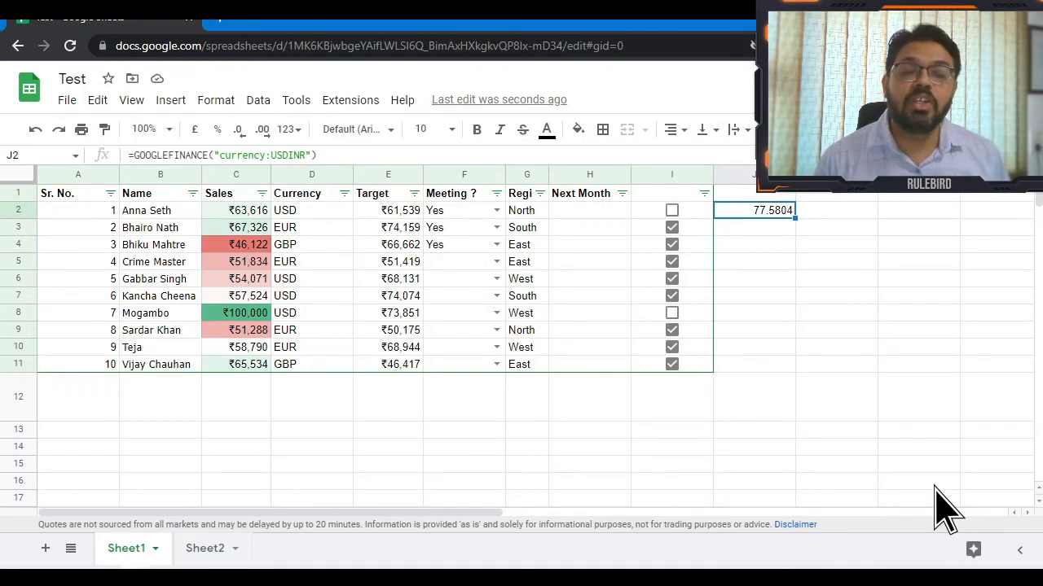
pyautogui.press('Right')
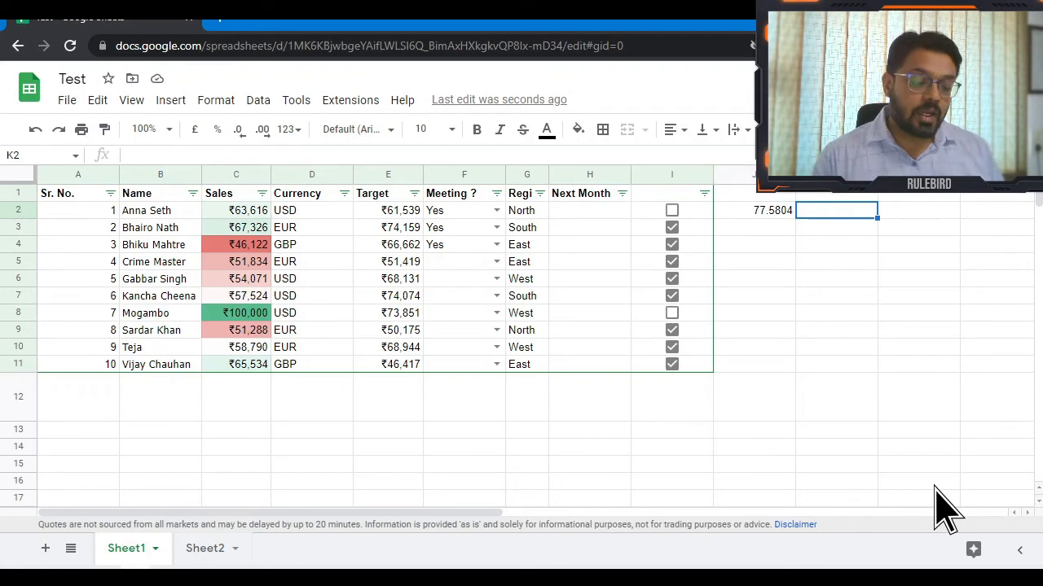
pyautogui.press('Left')
pyautogui.press('F2')
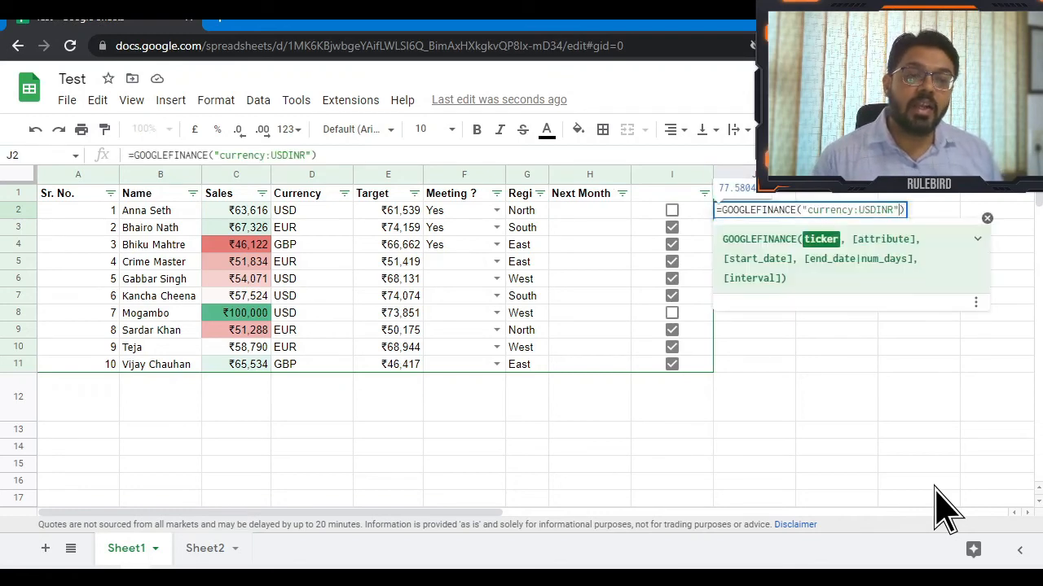
pyautogui.hotkey('ctrl', 'Left')
pyautogui.hotkey('ctrl', 'Left')
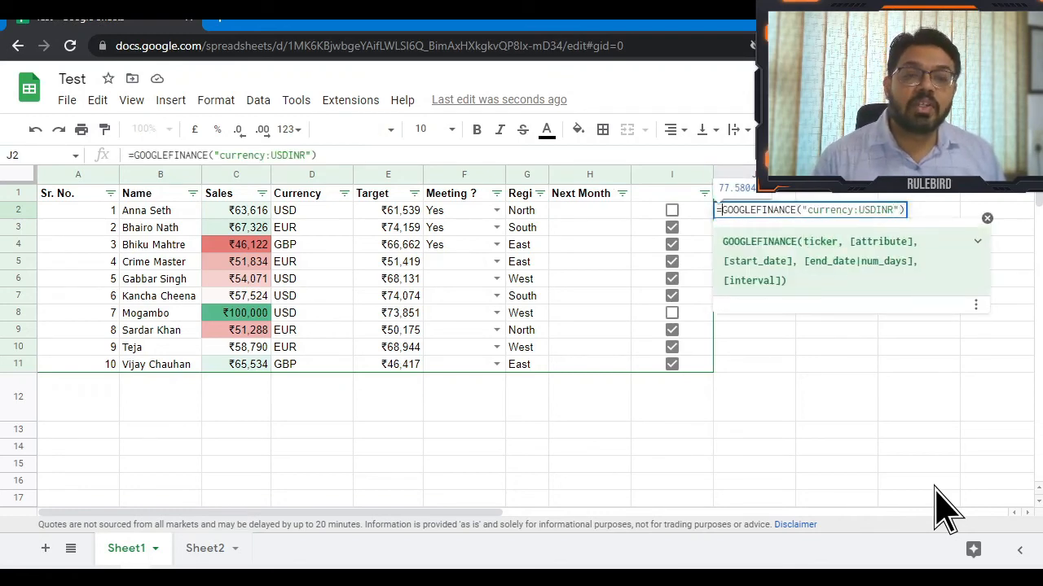
pyautogui.click(248, 212)
pyautogui.write('/')
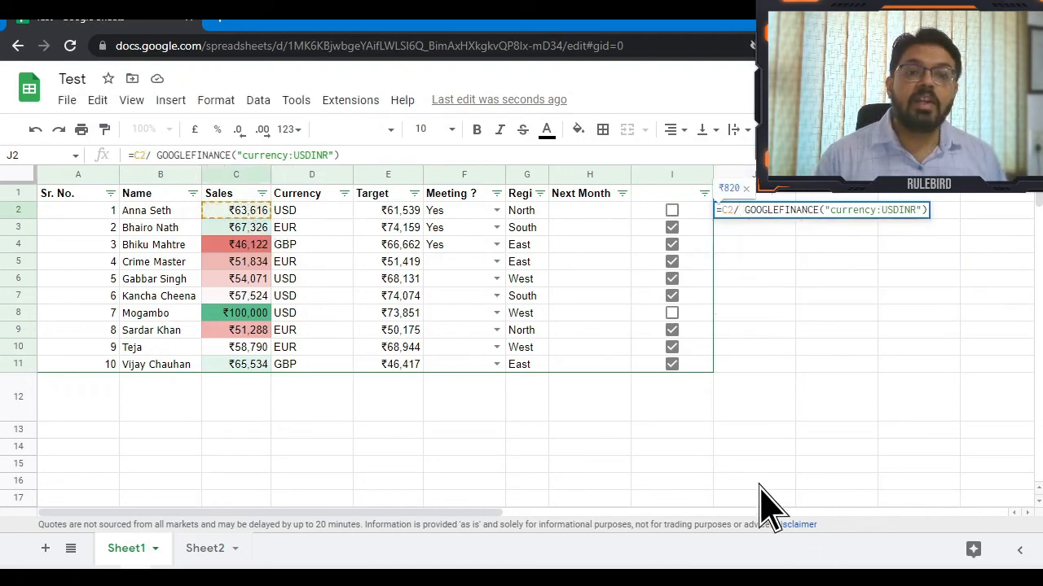
pyautogui.press('Delete')
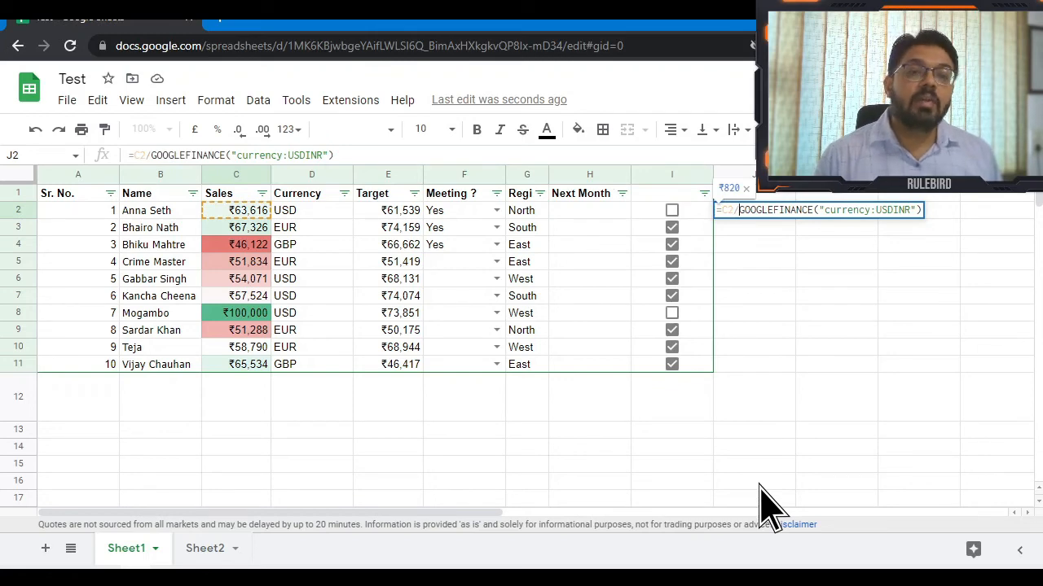
pyautogui.press('Return')
pyautogui.hotkey('ctrl', 'Return')
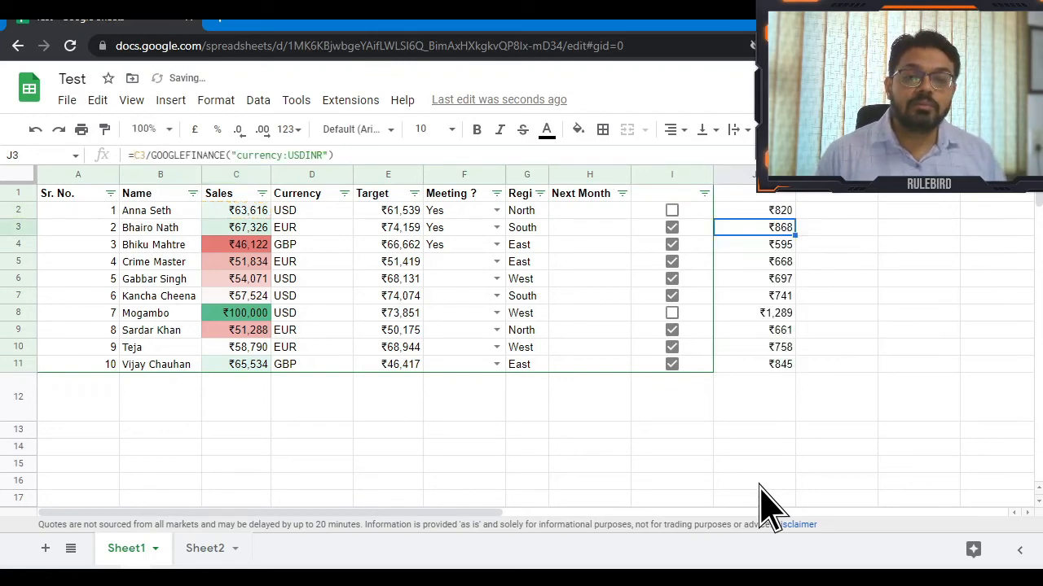
pyautogui.press('Up')
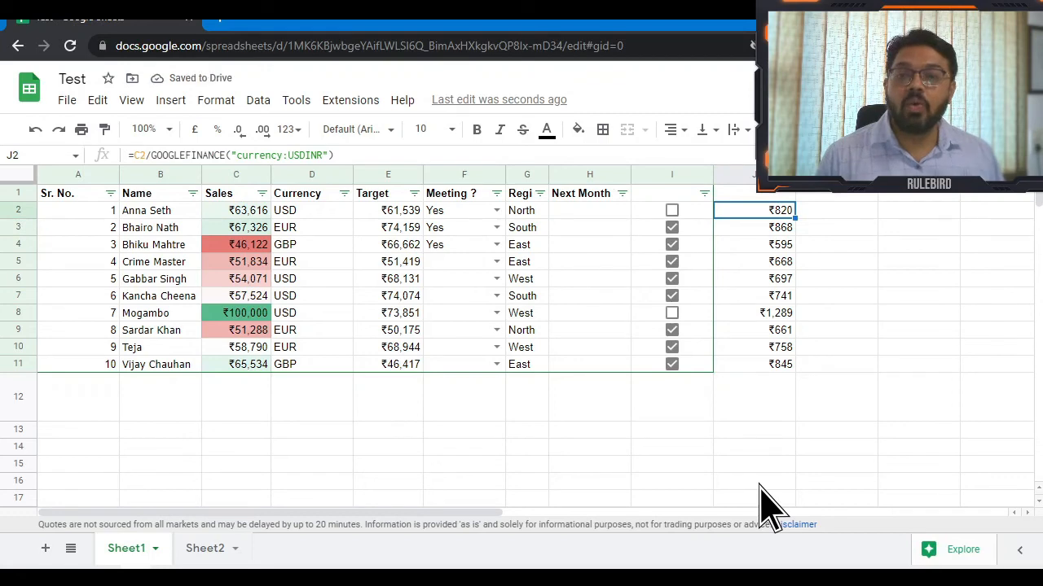
# Change J3's formula currency code from USD to EUR.
pyautogui.press('Down')
pyautogui.press('F2')
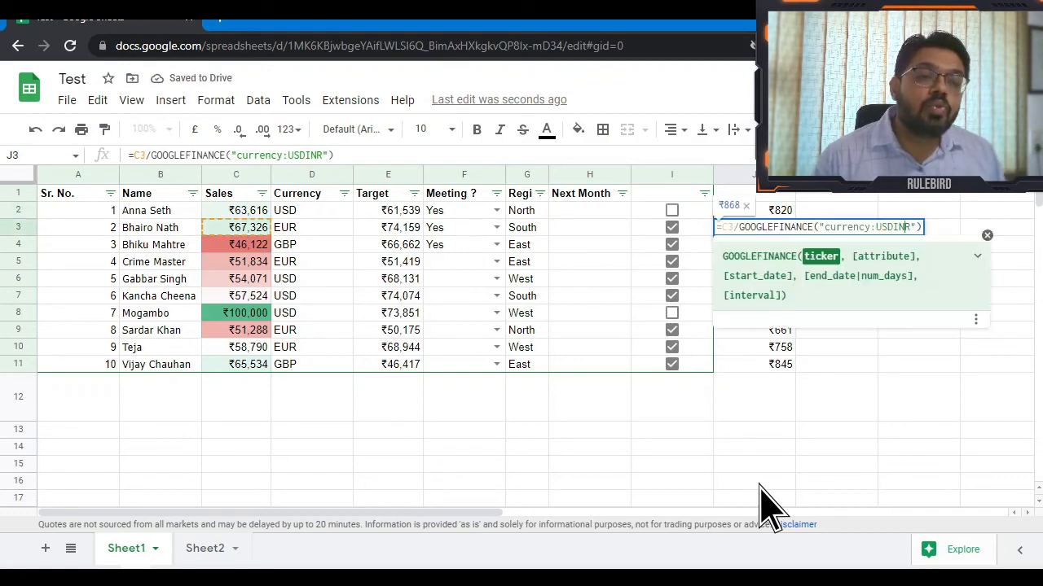
pyautogui.press('Left')
pyautogui.press('Left')
pyautogui.hotkey('shift', 'Left')
pyautogui.hotkey('shift', 'Left')
pyautogui.hotkey('shift', 'Left')
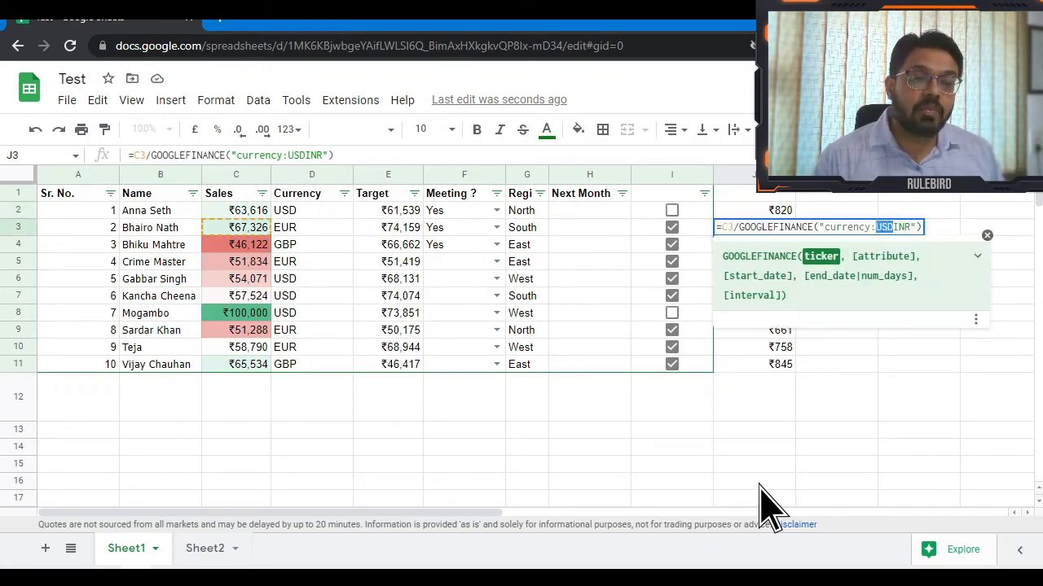
pyautogui.write('EUR')
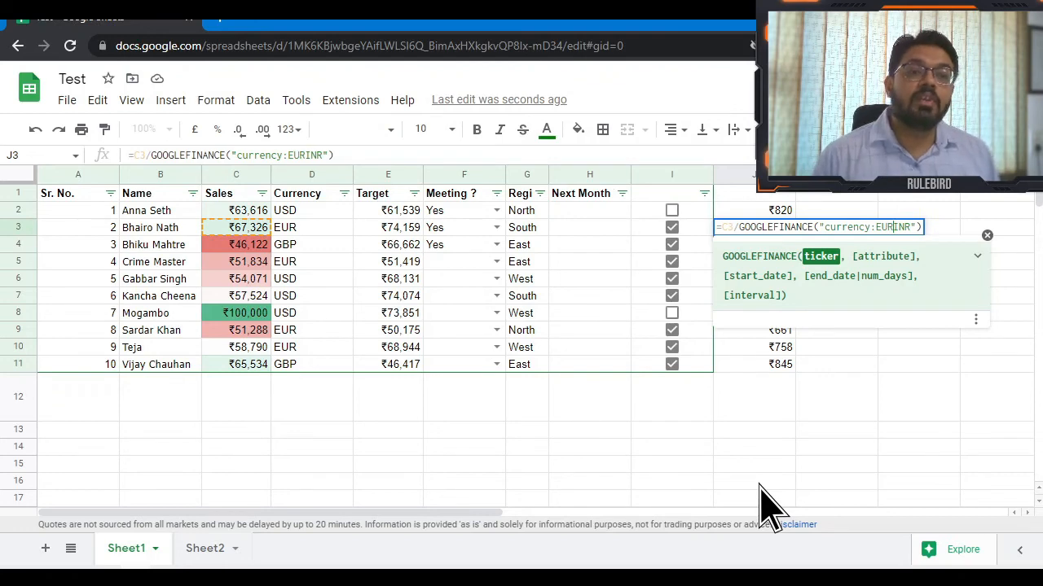
pyautogui.press('Return')
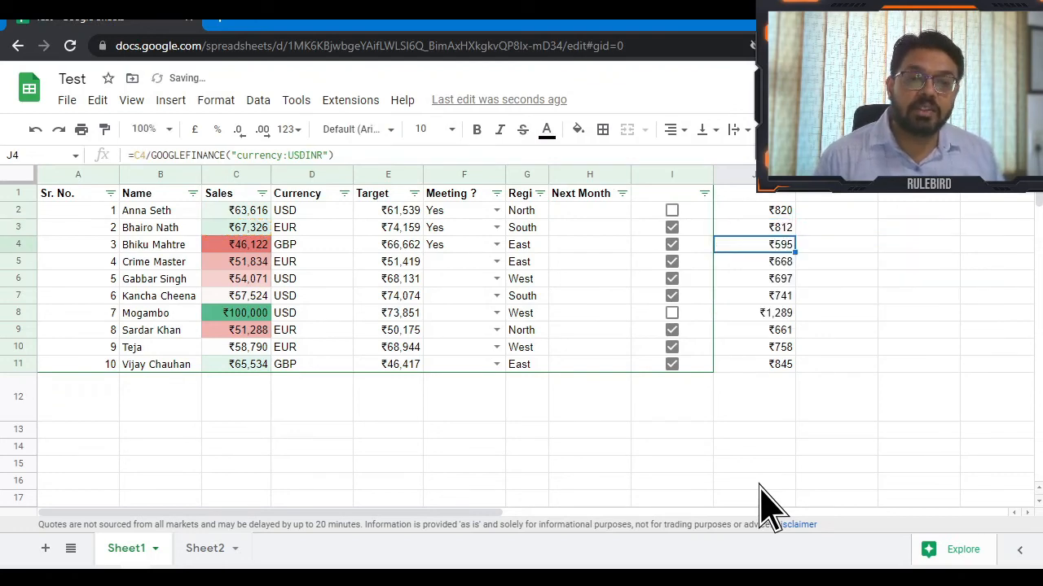
# Format J2:J11 as Number so values show two decimals without the rupee sign.
pyautogui.press('Up')
pyautogui.press('Up')
pyautogui.press('Down')
pyautogui.press('Up')
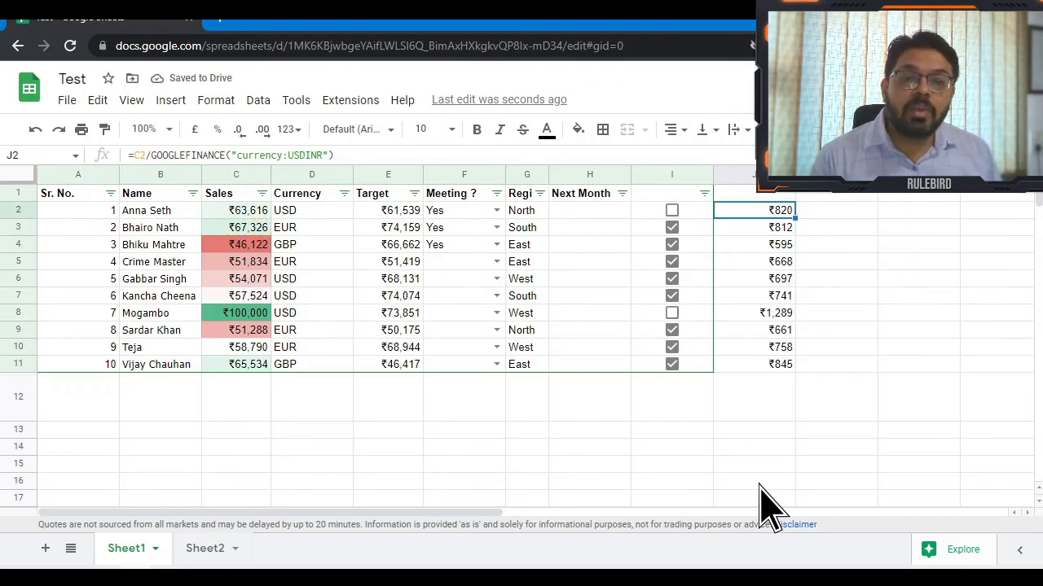
pyautogui.press('Down')
pyautogui.press('Up')
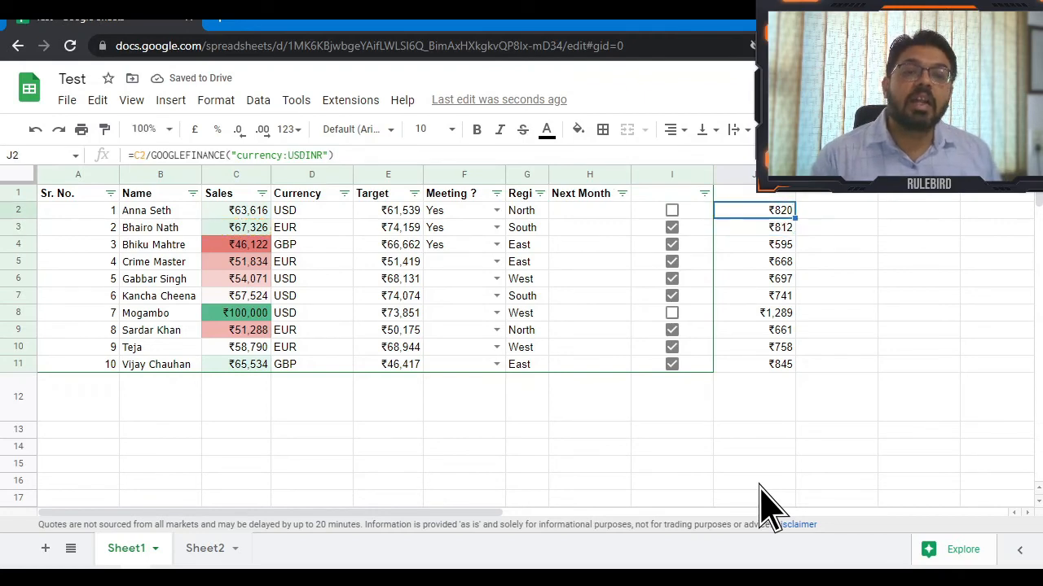
pyautogui.hotkey('ctrl', 'shift', 'Down')
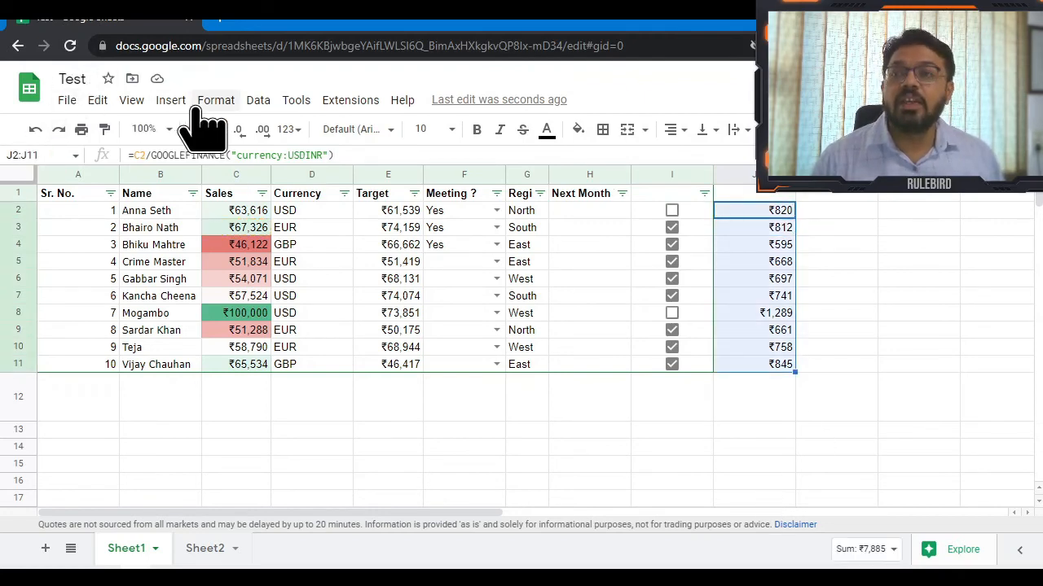
pyautogui.click(216, 103)
pyautogui.moveTo(335, 213)
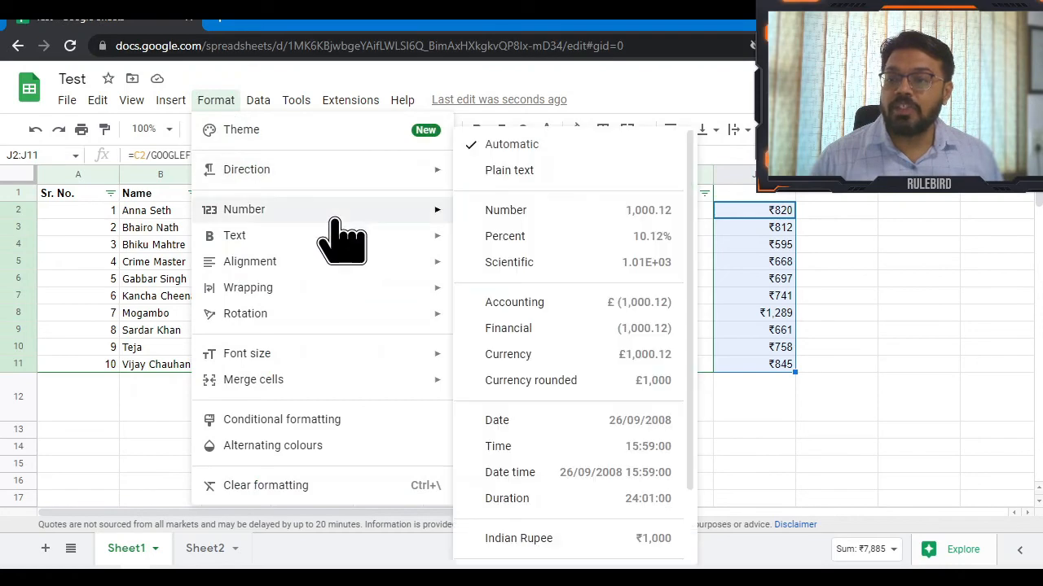
pyautogui.click(582, 214)
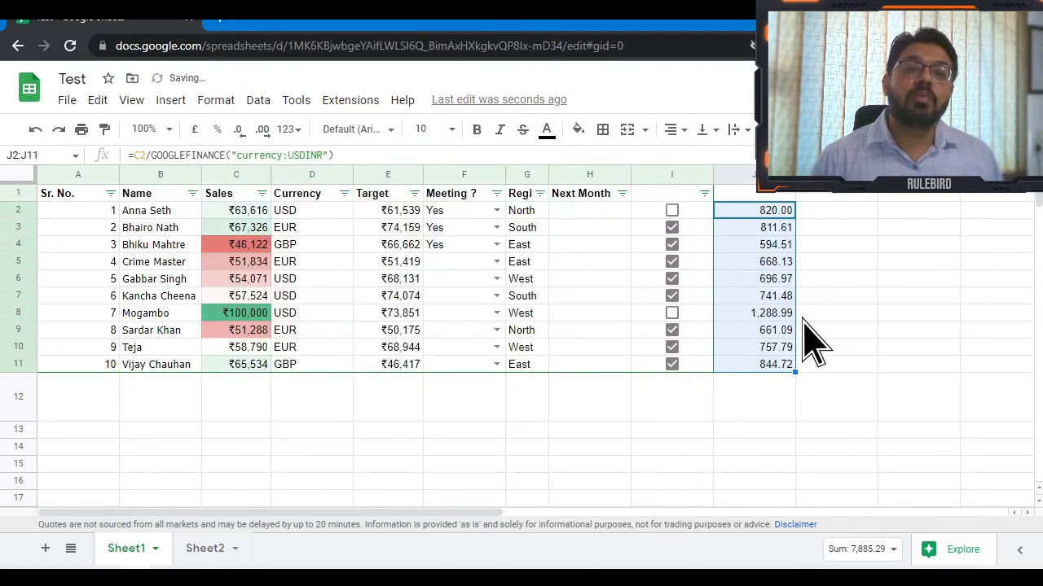
# Review the exchange-rate formulas in J2 and J3 without changing them.
pyautogui.press('Down')
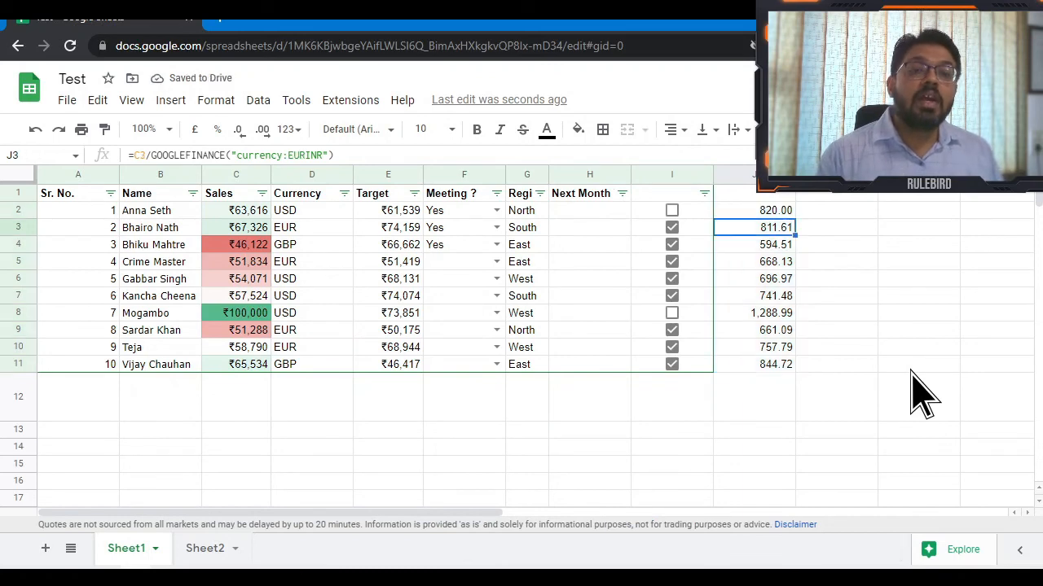
pyautogui.press('F2')
pyautogui.press('Escape')
pyautogui.press('Up')
pyautogui.press('F2')
pyautogui.press('Escape')
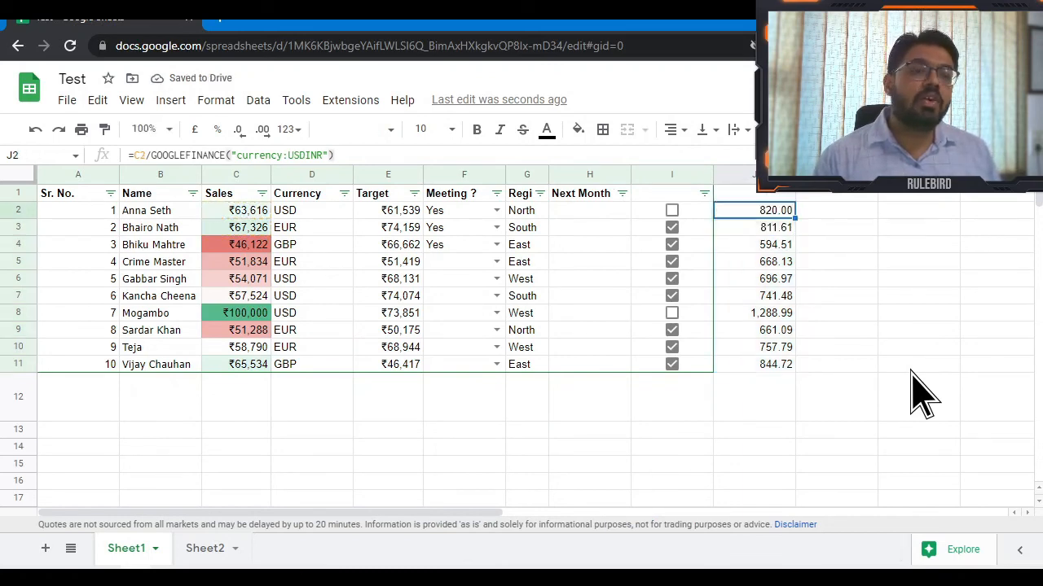
pyautogui.press('Down')
pyautogui.press('F2')
pyautogui.press('Escape')
pyautogui.press('Down')
# Change J4's ticker from USD to GBP so it uses GBPINR, showing 473.50.
pyautogui.press('F2')
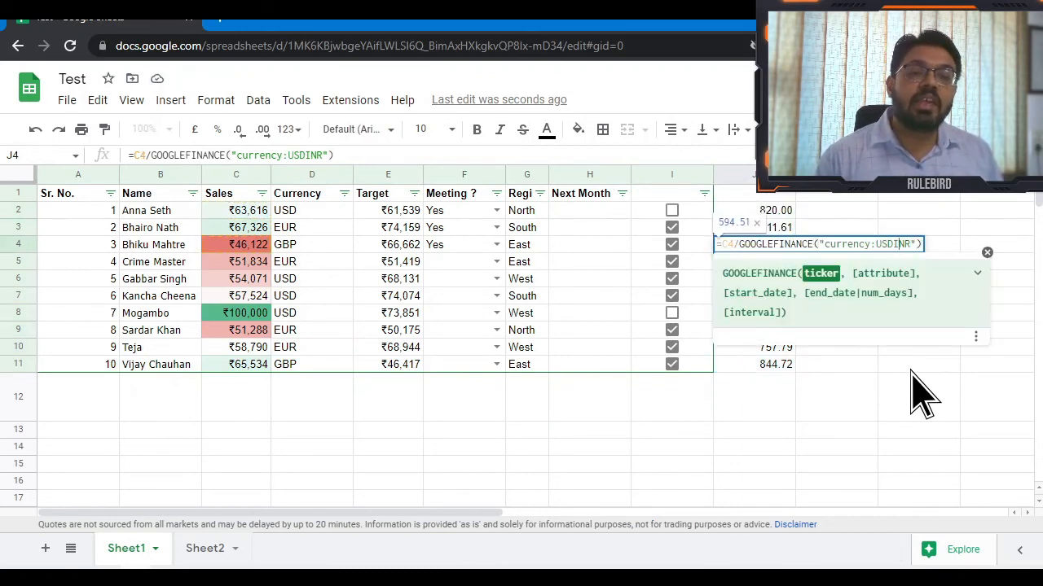
pyautogui.press('Right')
pyautogui.hotkey('shift', 'Left')
pyautogui.hotkey('shift', 'Left')
pyautogui.hotkey('shift', 'Left')
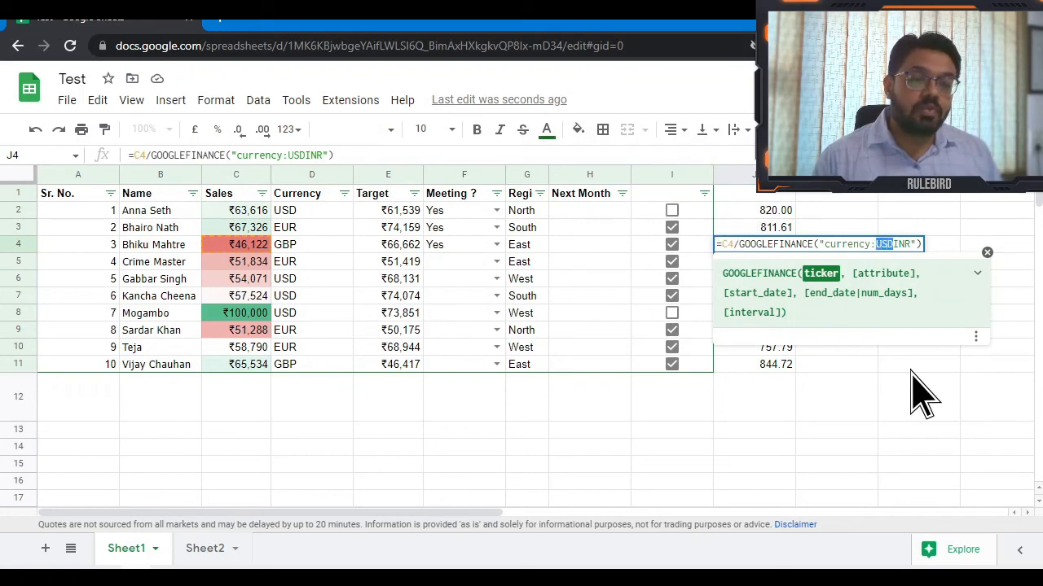
pyautogui.write('GBP')
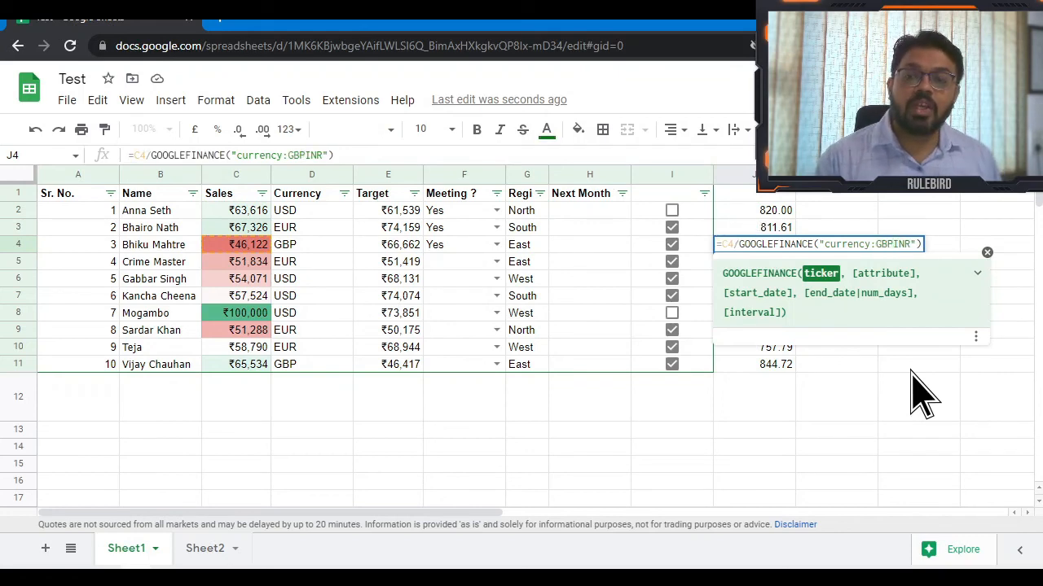
pyautogui.press('Return')
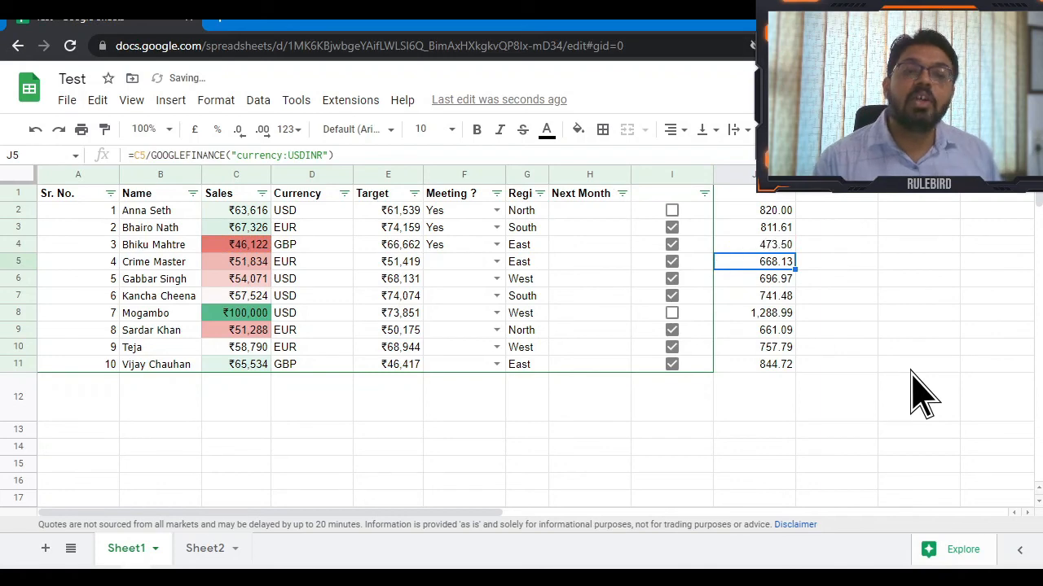
# Check J4's formula, then start deleting the C2/ division from J2's formula.
pyautogui.press('Up')
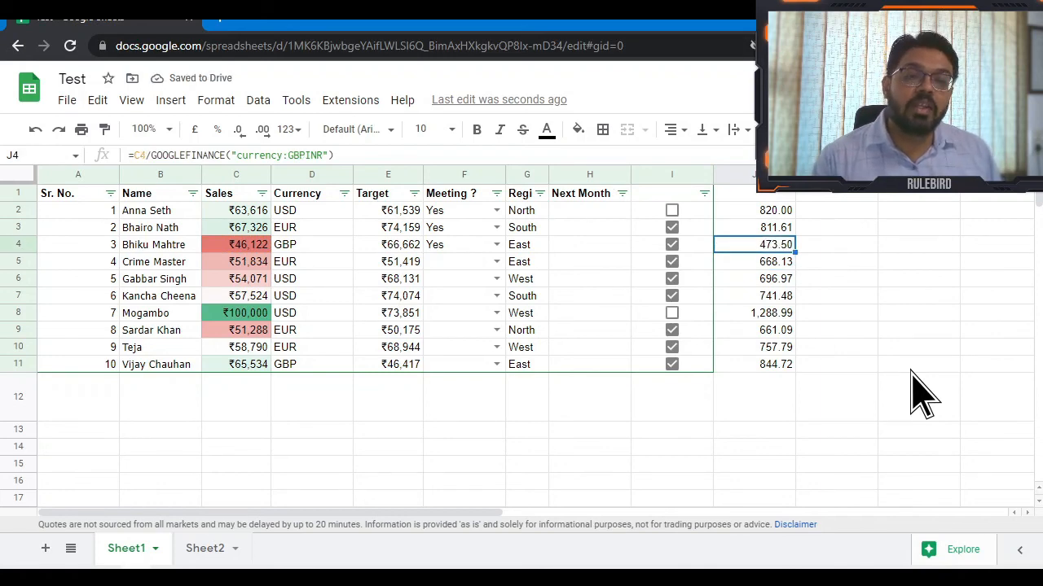
pyautogui.press('F2')
pyautogui.press('Escape')
pyautogui.press('Right')
pyautogui.press('Up')
pyautogui.press('Up')
pyautogui.press('Left')
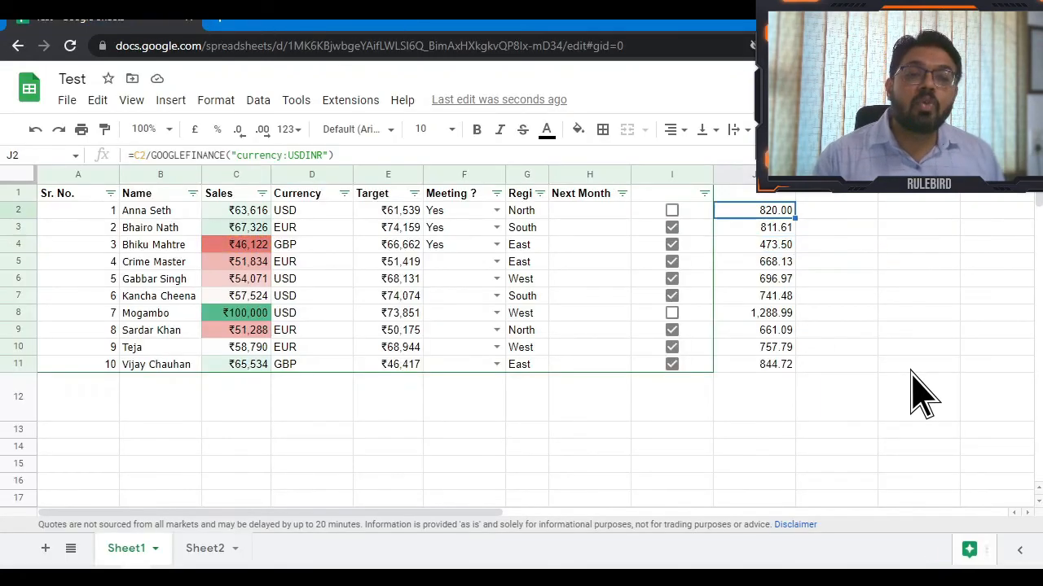
pyautogui.press('F2')
pyautogui.press('Escape')
pyautogui.press('F2')
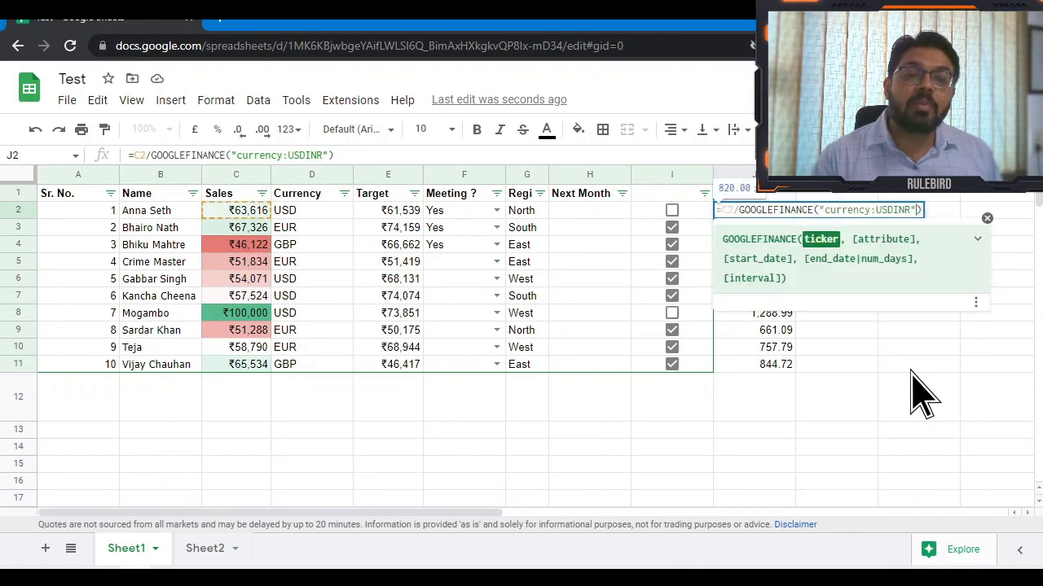
pyautogui.press('Left')
pyautogui.press('Left')
pyautogui.press('Left')
pyautogui.press('Left')
pyautogui.press('Left')
pyautogui.press('Left')
pyautogui.press('Left')
pyautogui.press('Left')
pyautogui.press('Left')
pyautogui.press('Left')
pyautogui.press('Left')
pyautogui.press('Left')
pyautogui.press('Left')
pyautogui.press('Left')
pyautogui.press('Left')
pyautogui.press('Left')
pyautogui.press('Left')
pyautogui.press('Left')
pyautogui.press('Left')
pyautogui.press('Left')
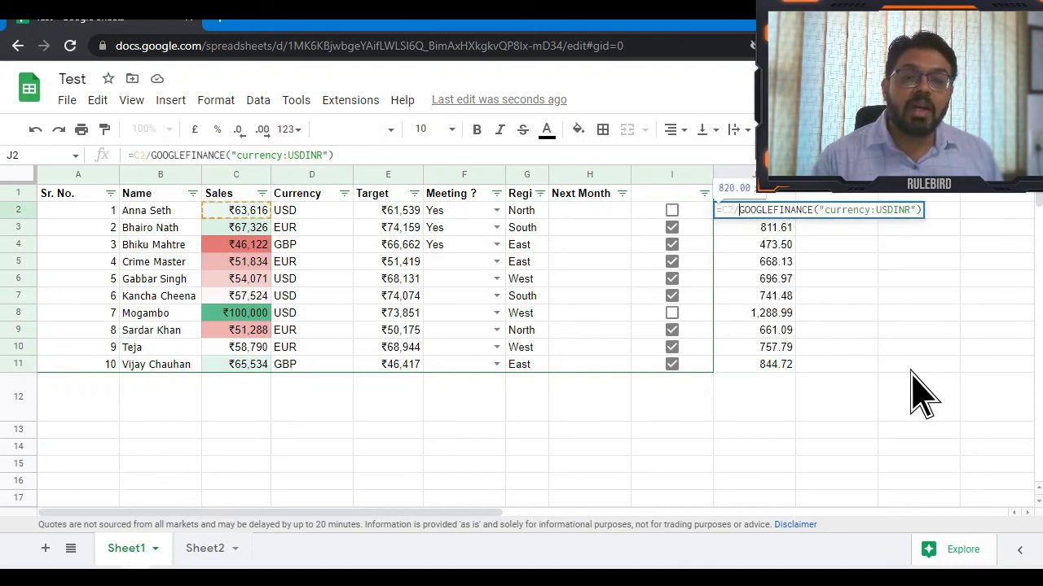
pyautogui.press('BackSpace')
pyautogui.press('BackSpace')
pyautogui.press('BackSpace')
# Keep J2 as a bare rate formula and copy it down through J11.
pyautogui.press('Return')
pyautogui.press('Up')
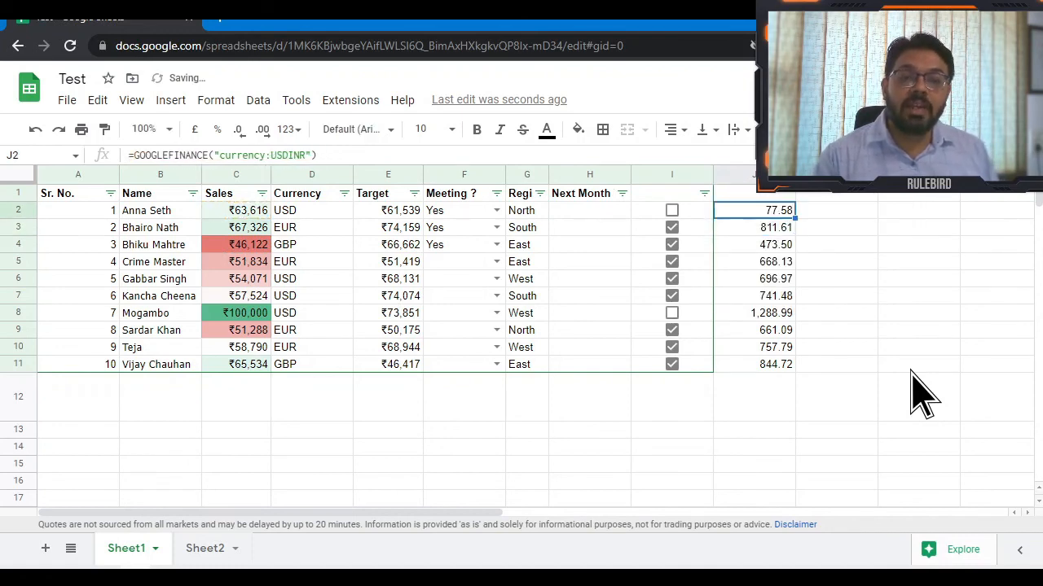
pyautogui.hotkey('ctrl', 'shift', 'Down')
pyautogui.press('Return')
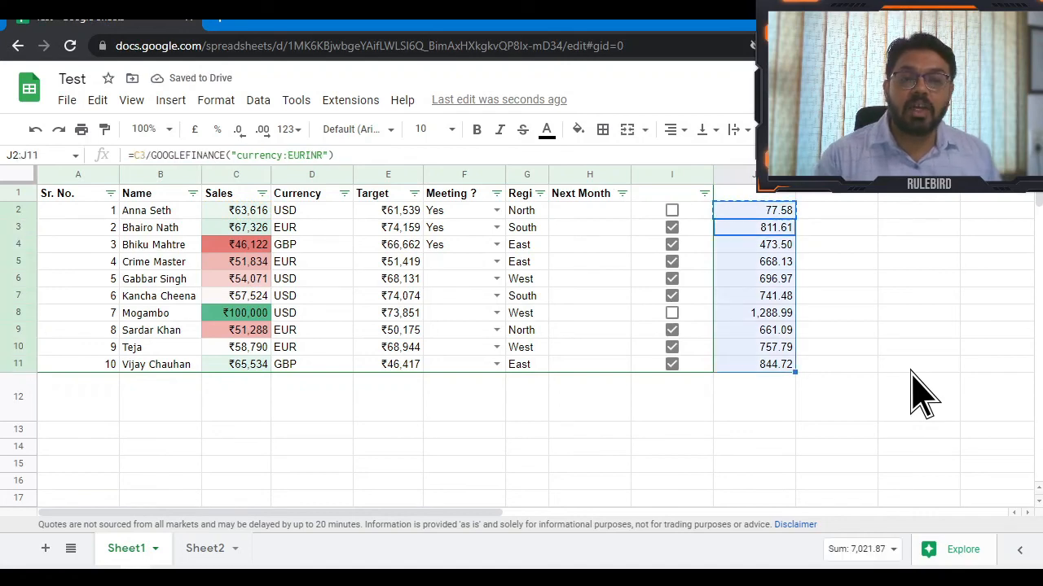
pyautogui.hotkey('ctrl', 'v')
pyautogui.press('Down')
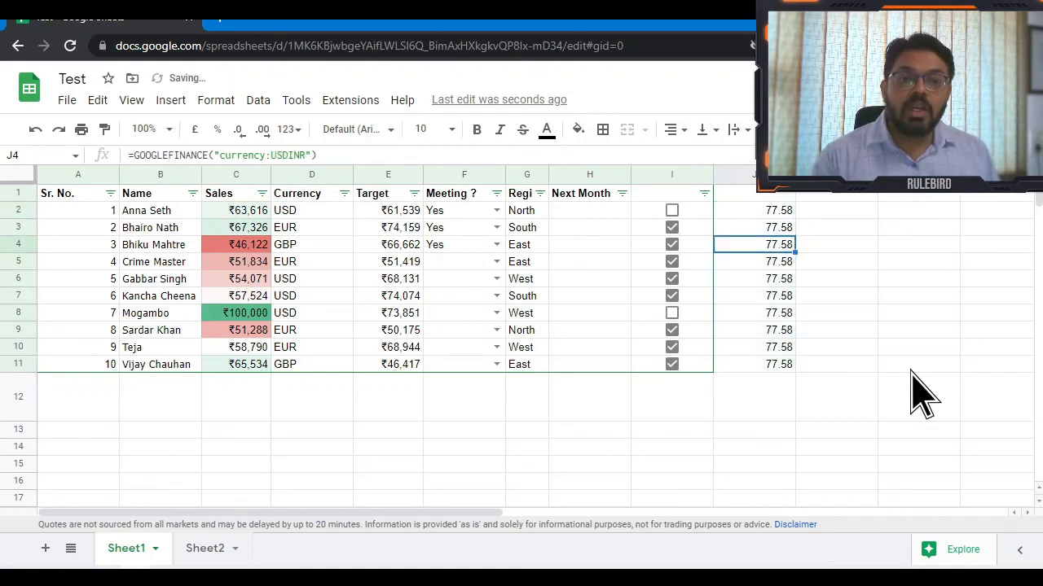
# Change J3's ticker to EURINR, giving 82.95.
pyautogui.press('Up')
pyautogui.press('Return')
pyautogui.press('Left')
pyautogui.press('Left')
pyautogui.press('Left')
pyautogui.press('Left')
pyautogui.press('Left')
pyautogui.hotkey('shift', 'Left')
pyautogui.hotkey('shift', 'Left')
pyautogui.hotkey('shift', 'Left')
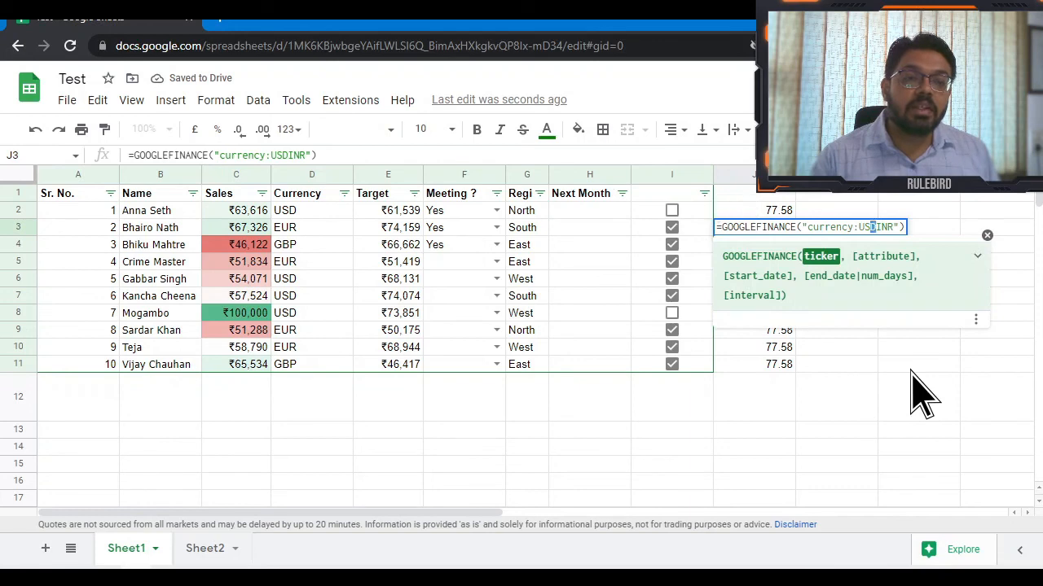
pyautogui.write('EUR')
pyautogui.press('Return')
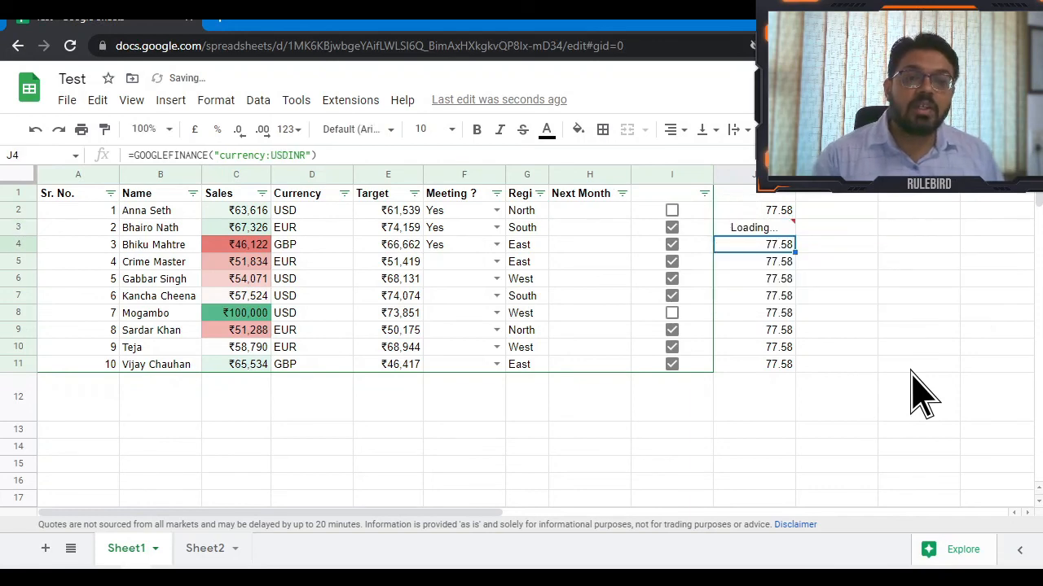
# Change J4's ticker to GBPEUR, giving 1.17.
pyautogui.press('Return')
pyautogui.press('Left')
pyautogui.press('Left')
pyautogui.press('Left')
pyautogui.press('Left')
pyautogui.press('Left')
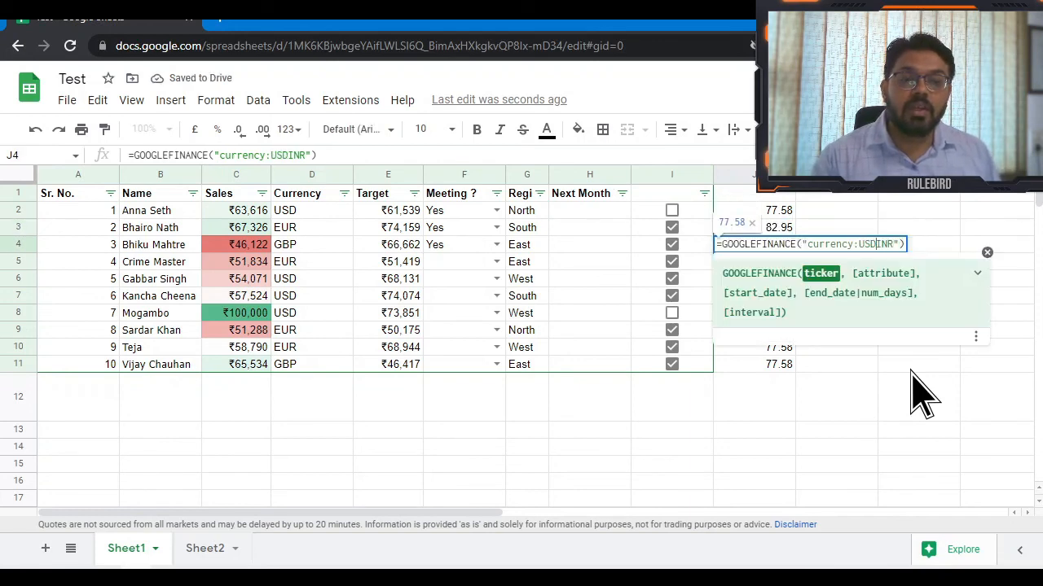
pyautogui.hotkey('shift', 'Left')
pyautogui.hotkey('shift', 'Left')
pyautogui.hotkey('shift', 'Left')
pyautogui.write('GBP')
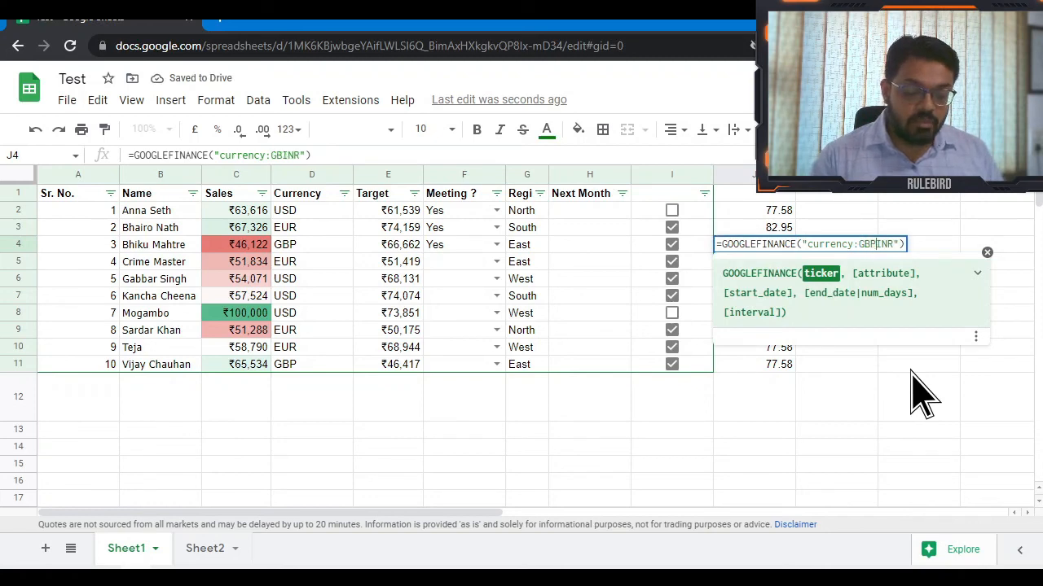
pyautogui.press('Return')
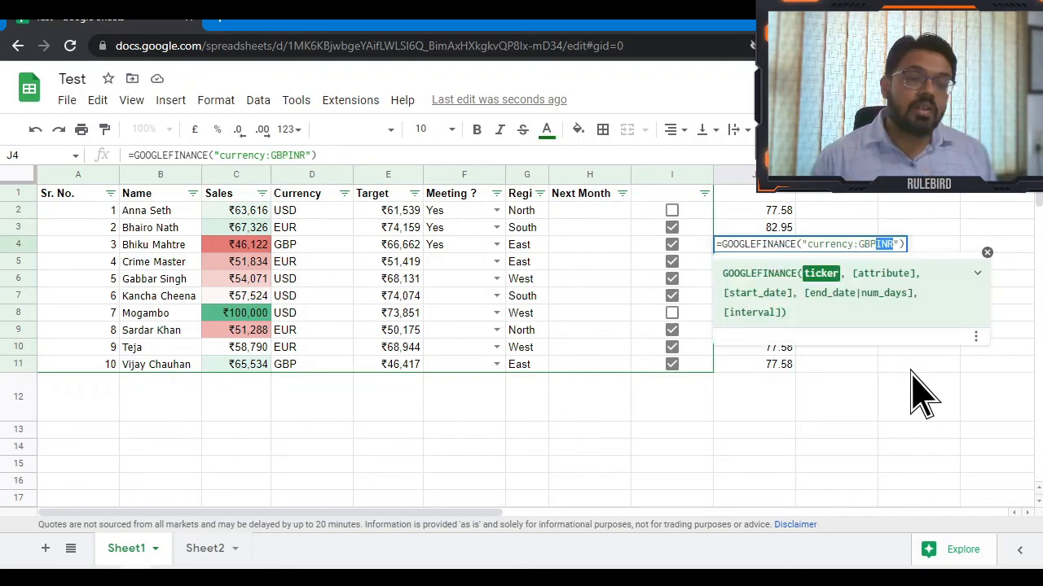
pyautogui.write('INR')
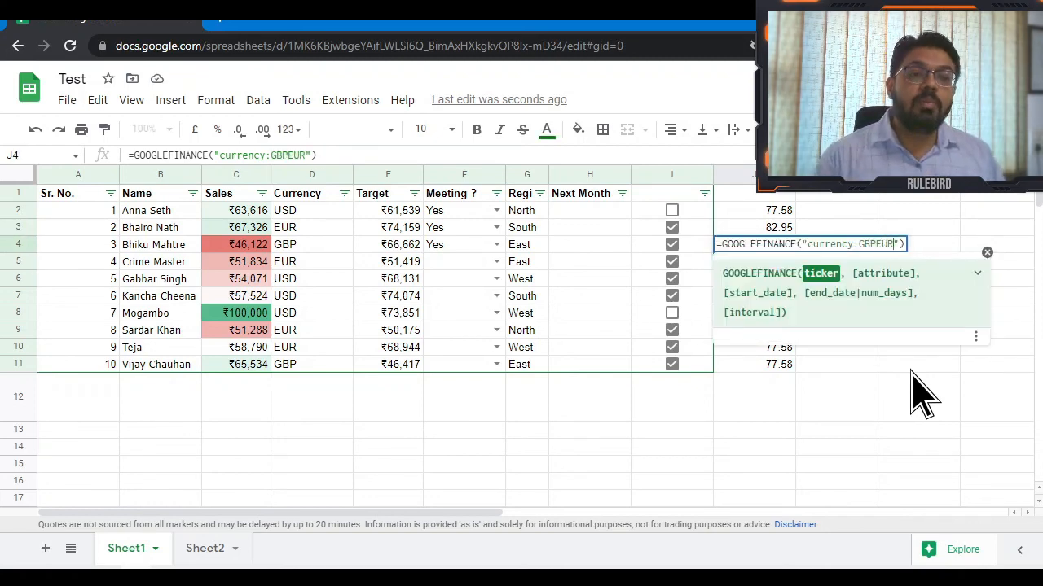
pyautogui.press('Return')
# Change J2's ticker to USDEUR, giving 0.94.
pyautogui.press('Up')
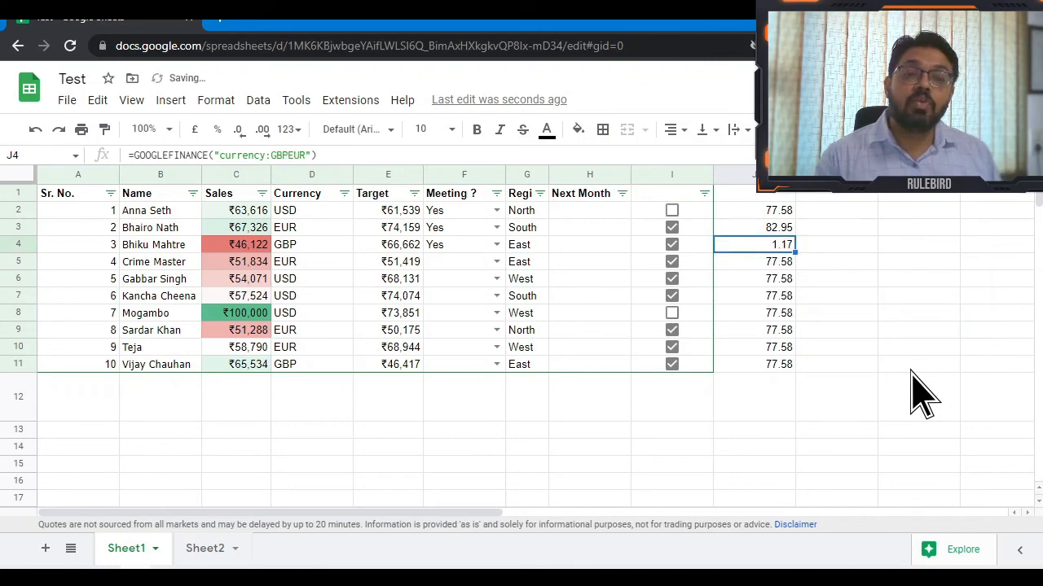
pyautogui.press('Up')
pyautogui.press('Up')
pyautogui.press('Return')
pyautogui.hotkey('shift', 'Left')
pyautogui.hotkey('shift', 'Left')
pyautogui.hotkey('shift', 'Left')
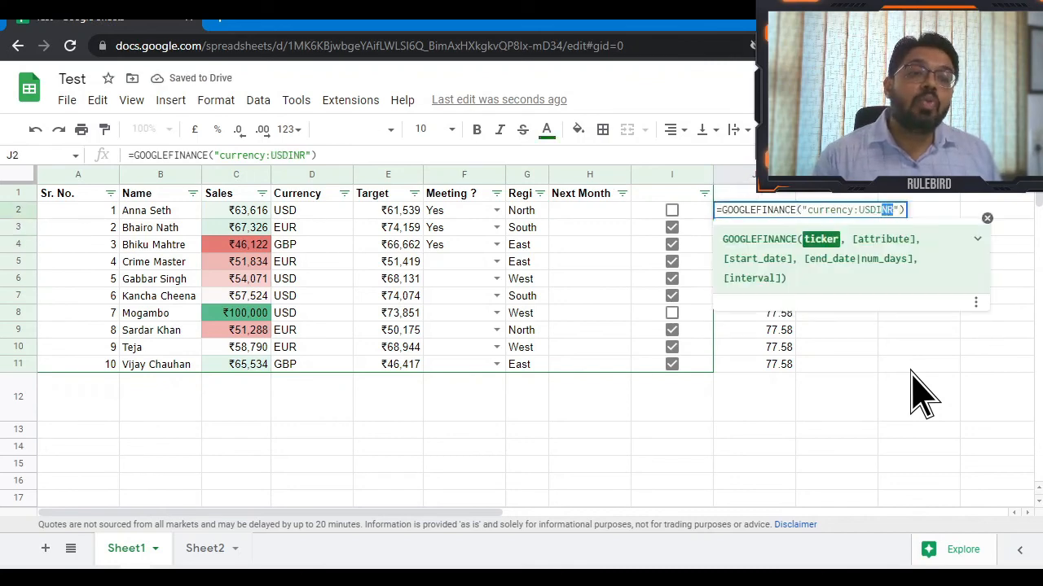
pyautogui.write('EUR')
pyautogui.press('Return')
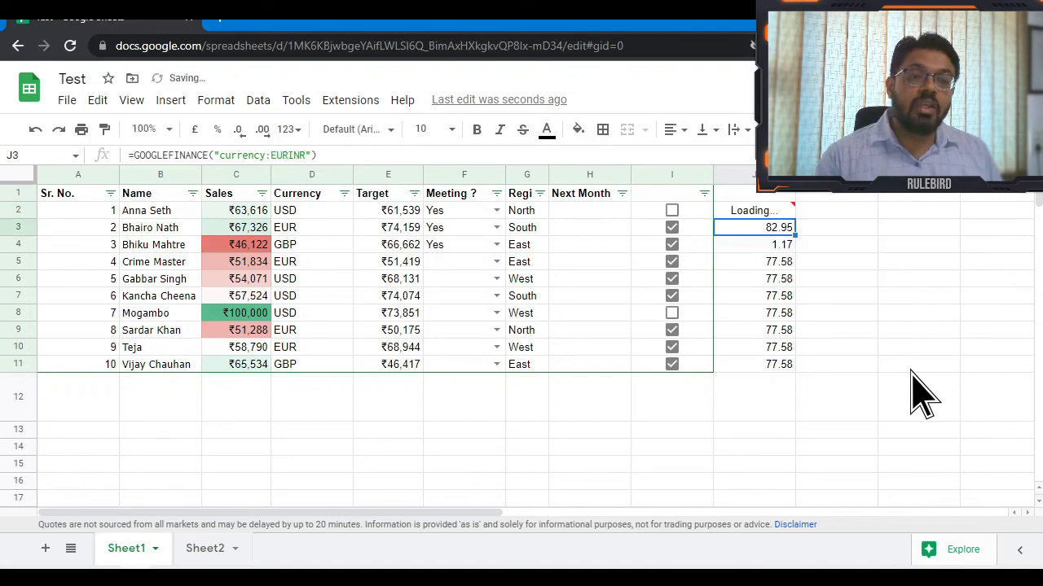